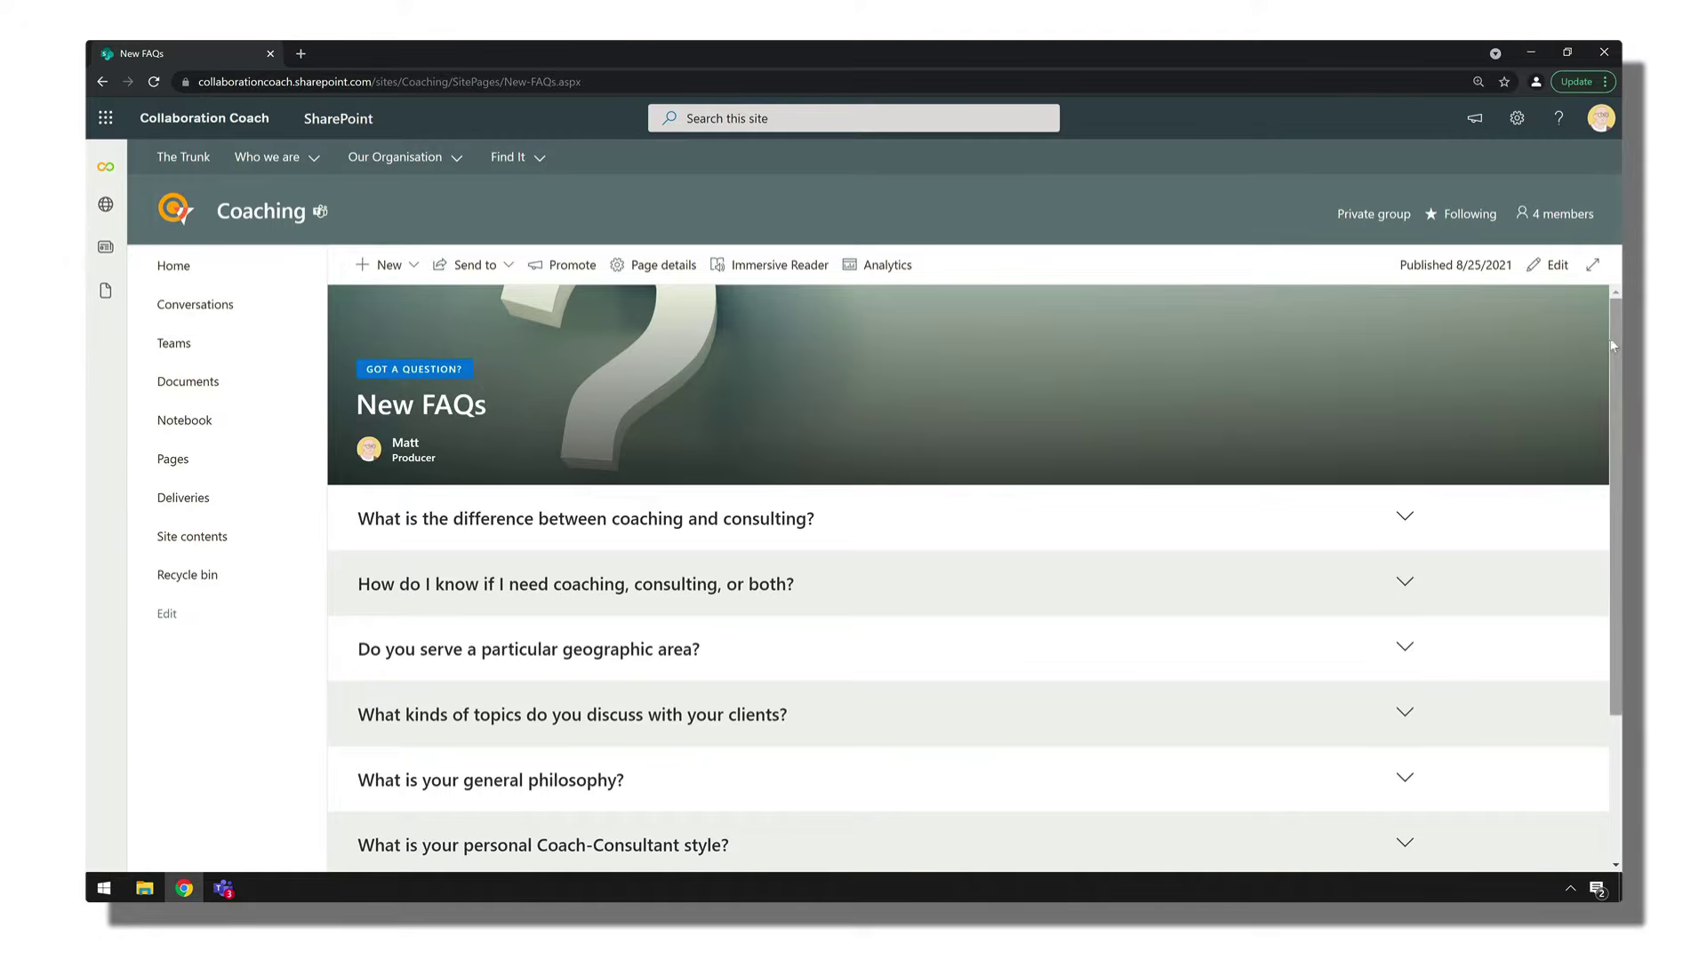
- Preview the New FAQs page by expanding and collapsing its first three question sections one at a time
scroll(1614, 382, down, 1)
scroll(1614, 395, down, 2)
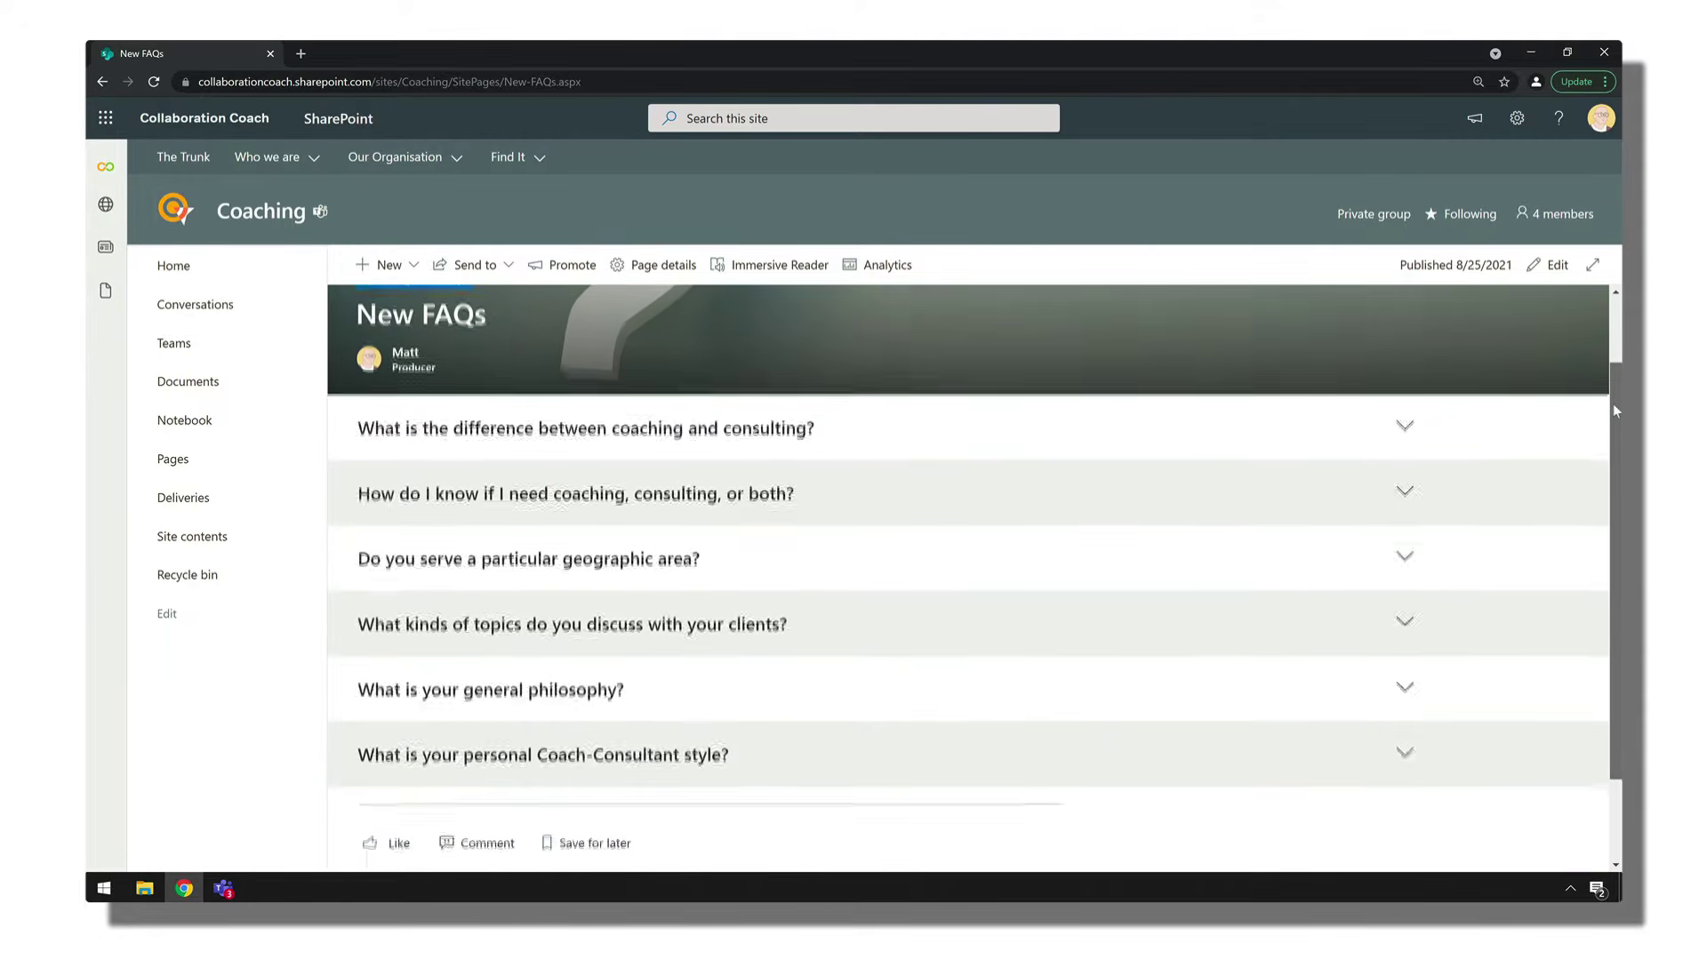
click(1266, 409)
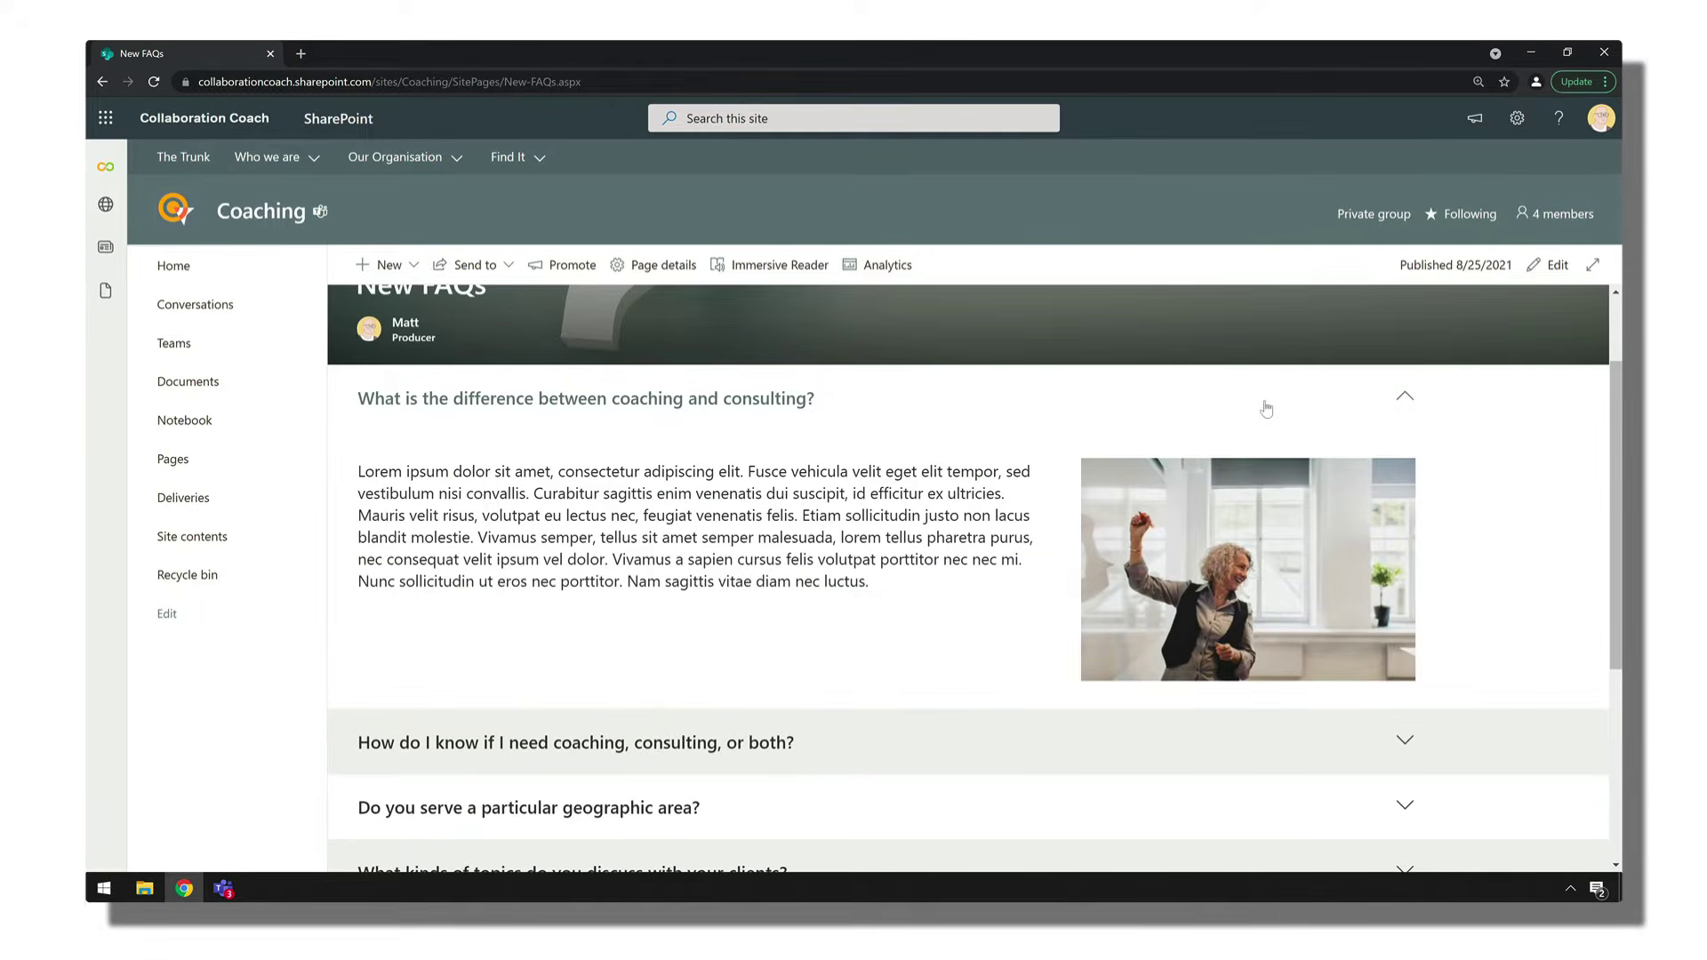
click(1267, 409)
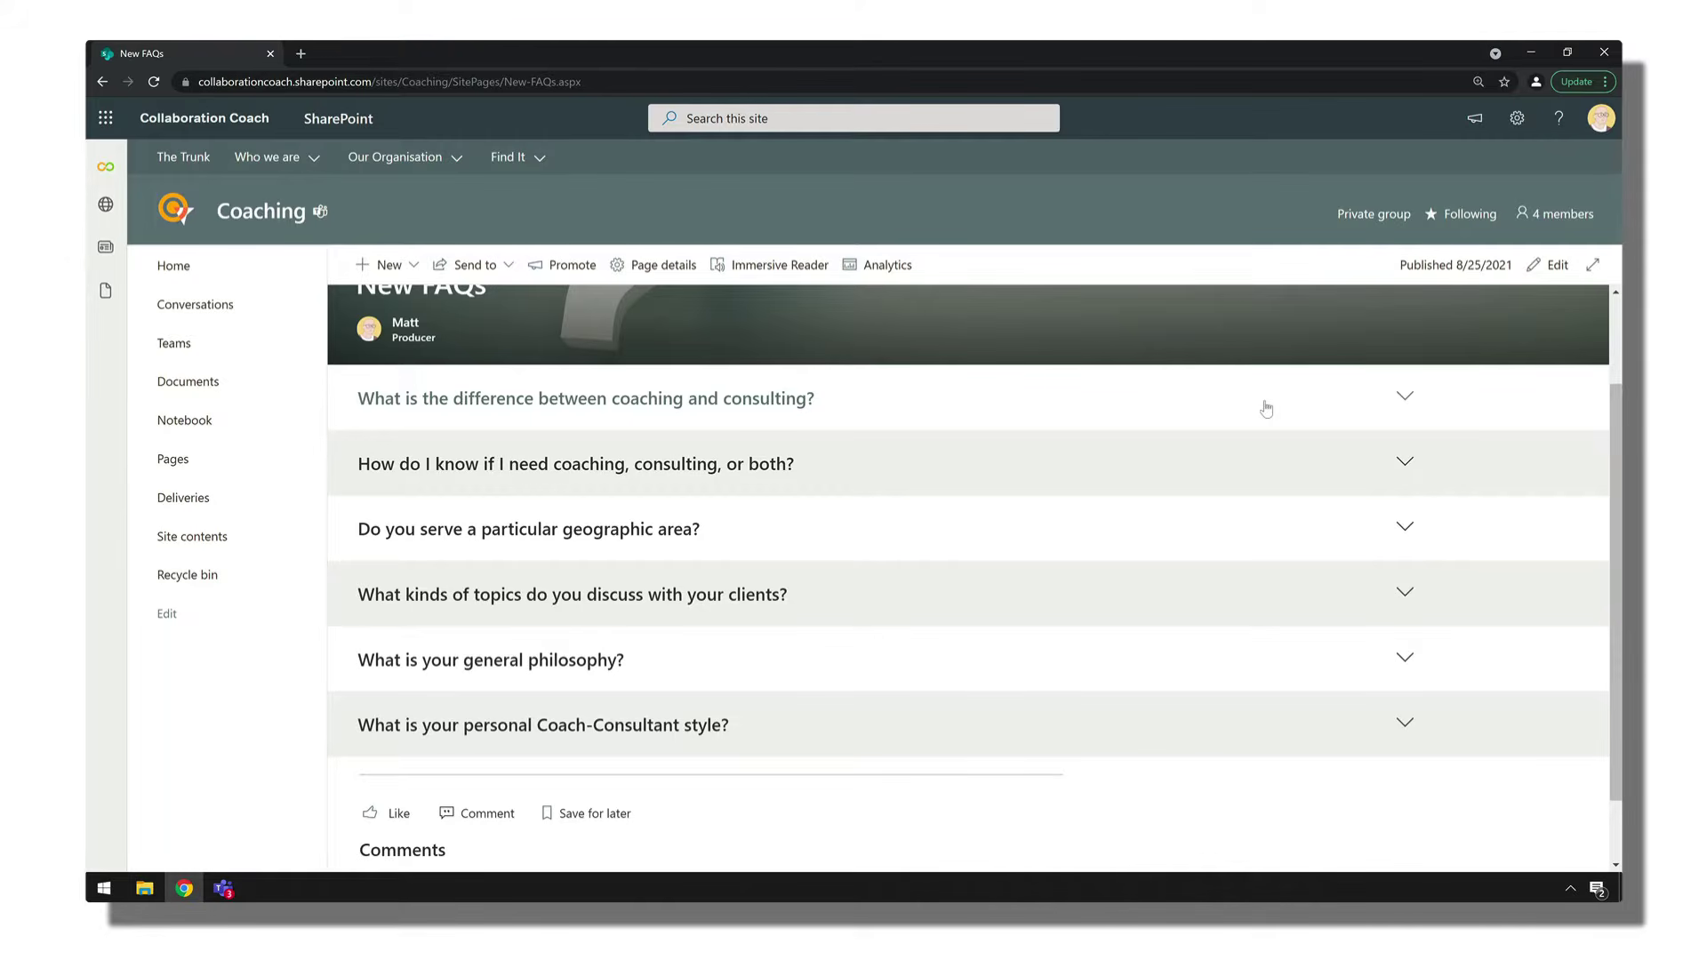
click(1290, 468)
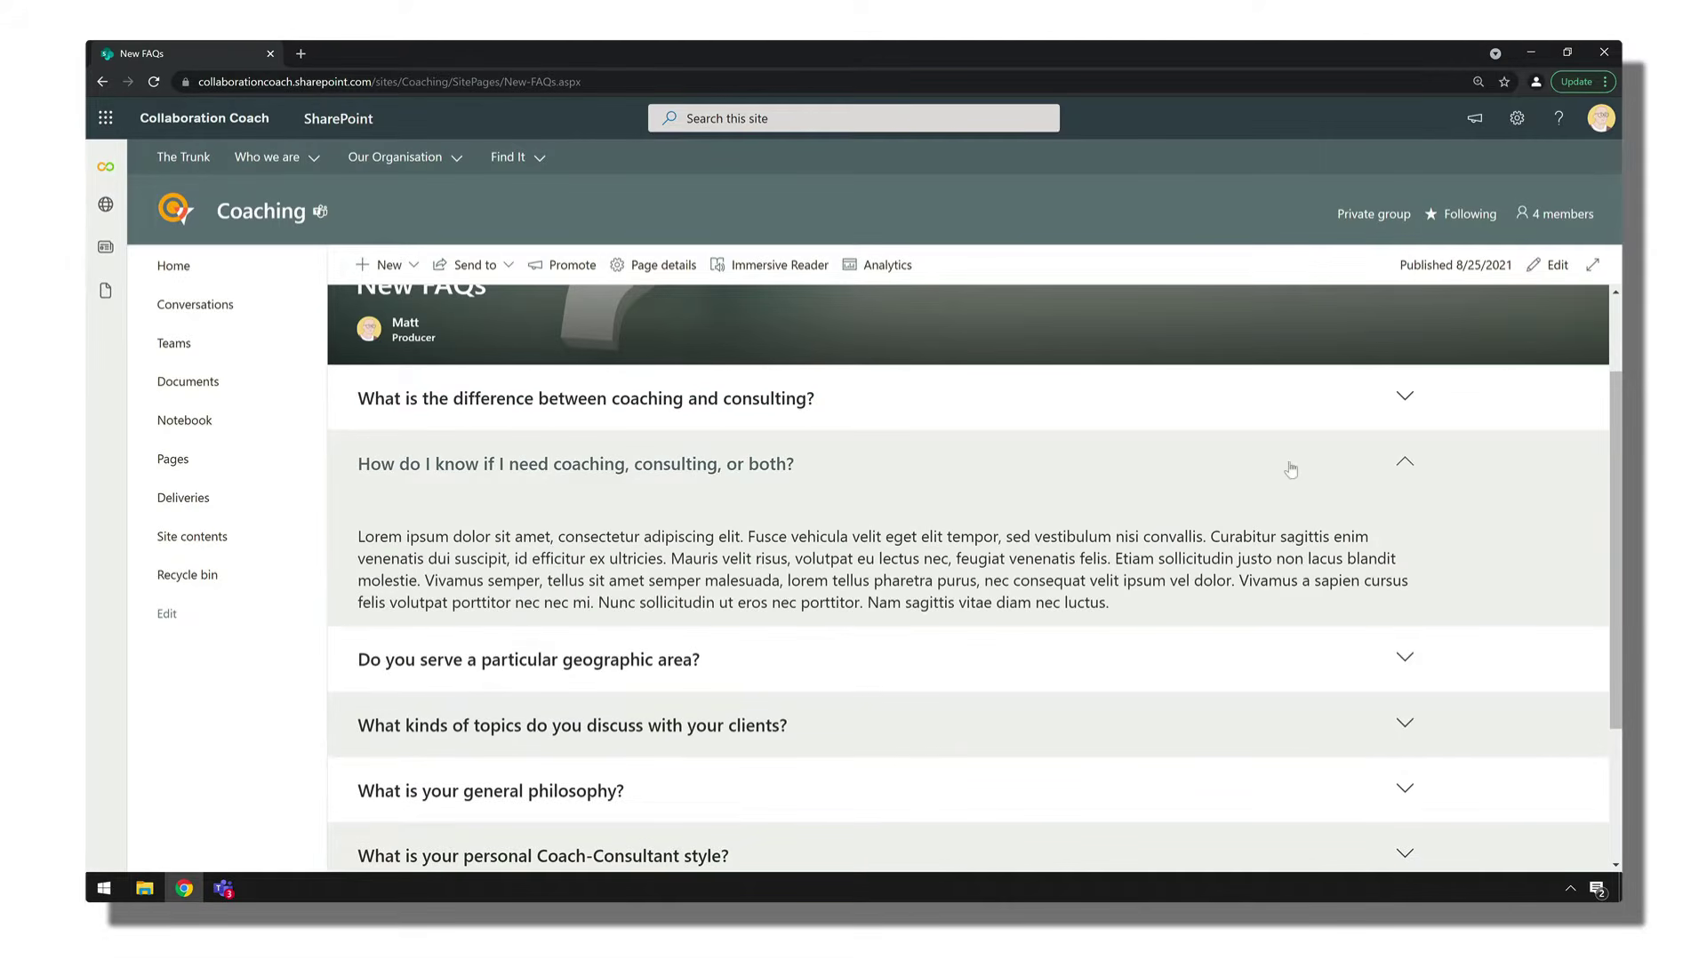
click(1291, 469)
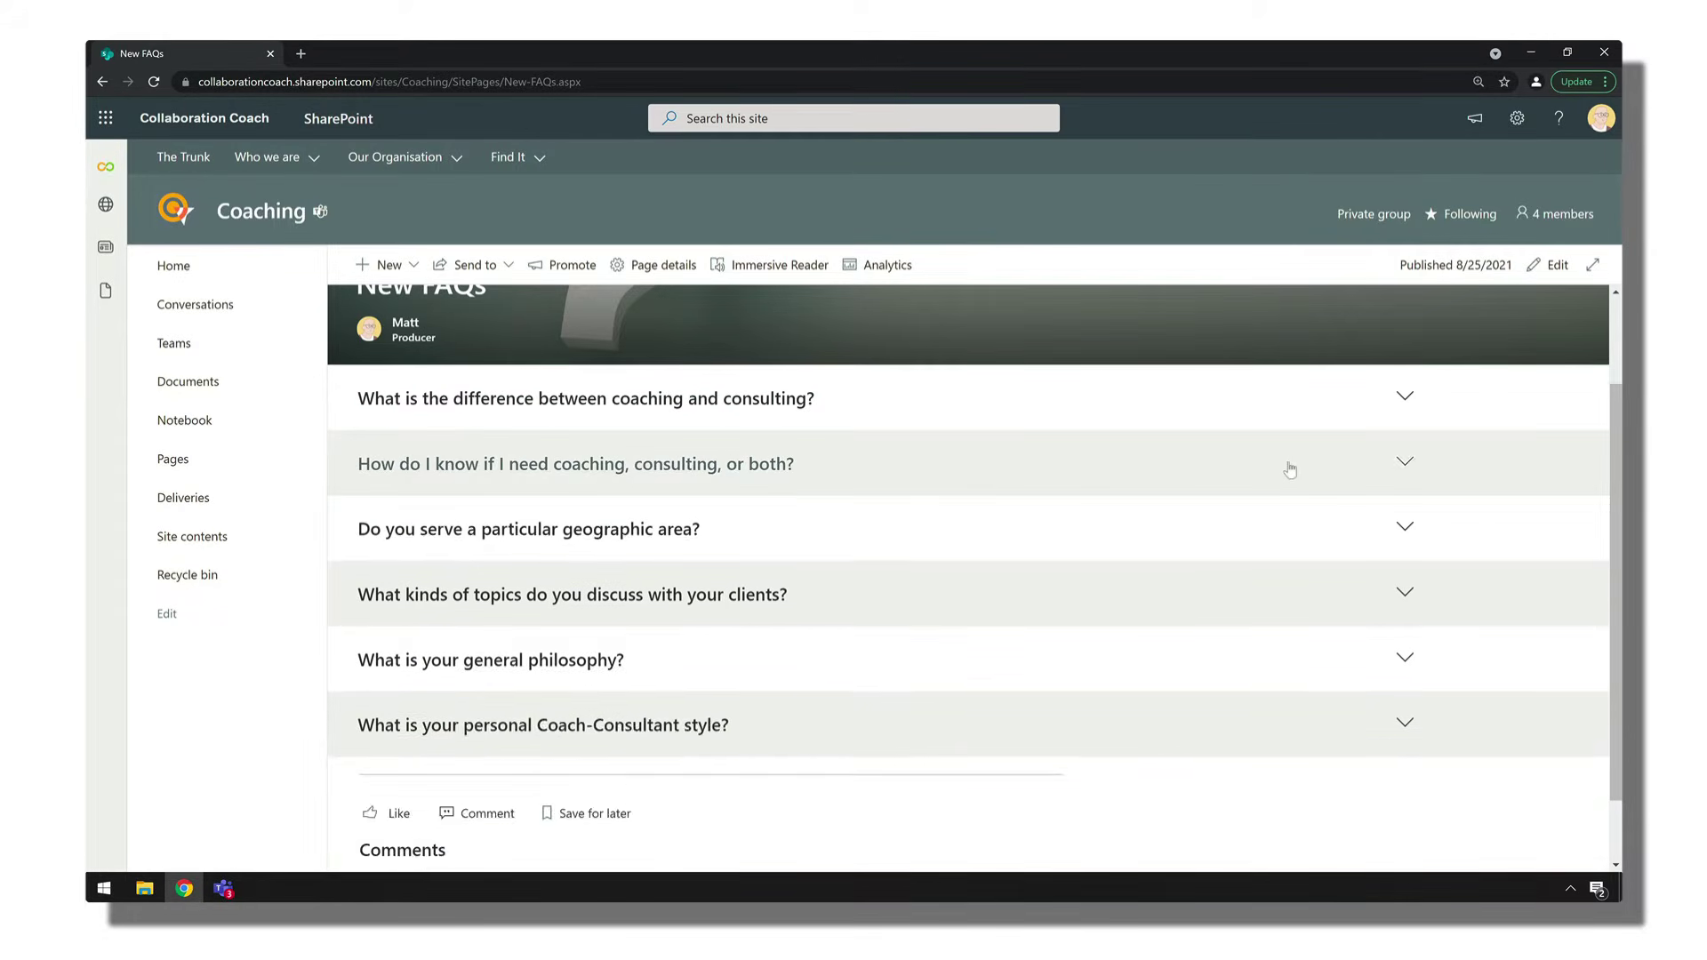
click(1265, 529)
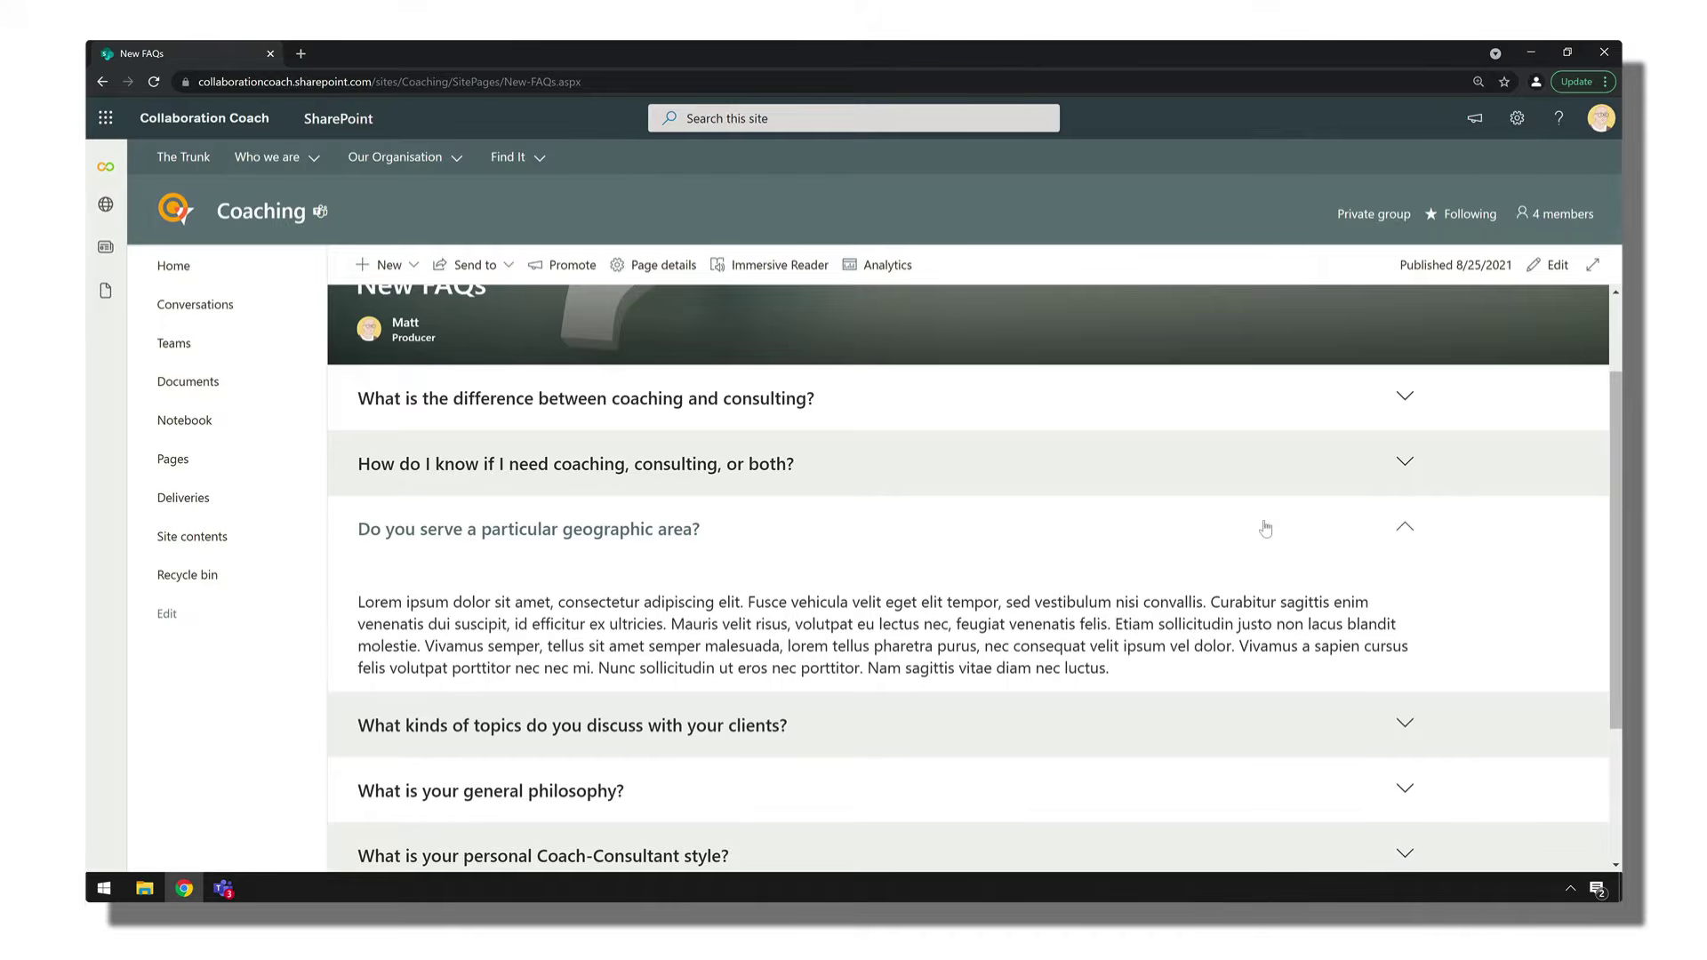
click(1265, 529)
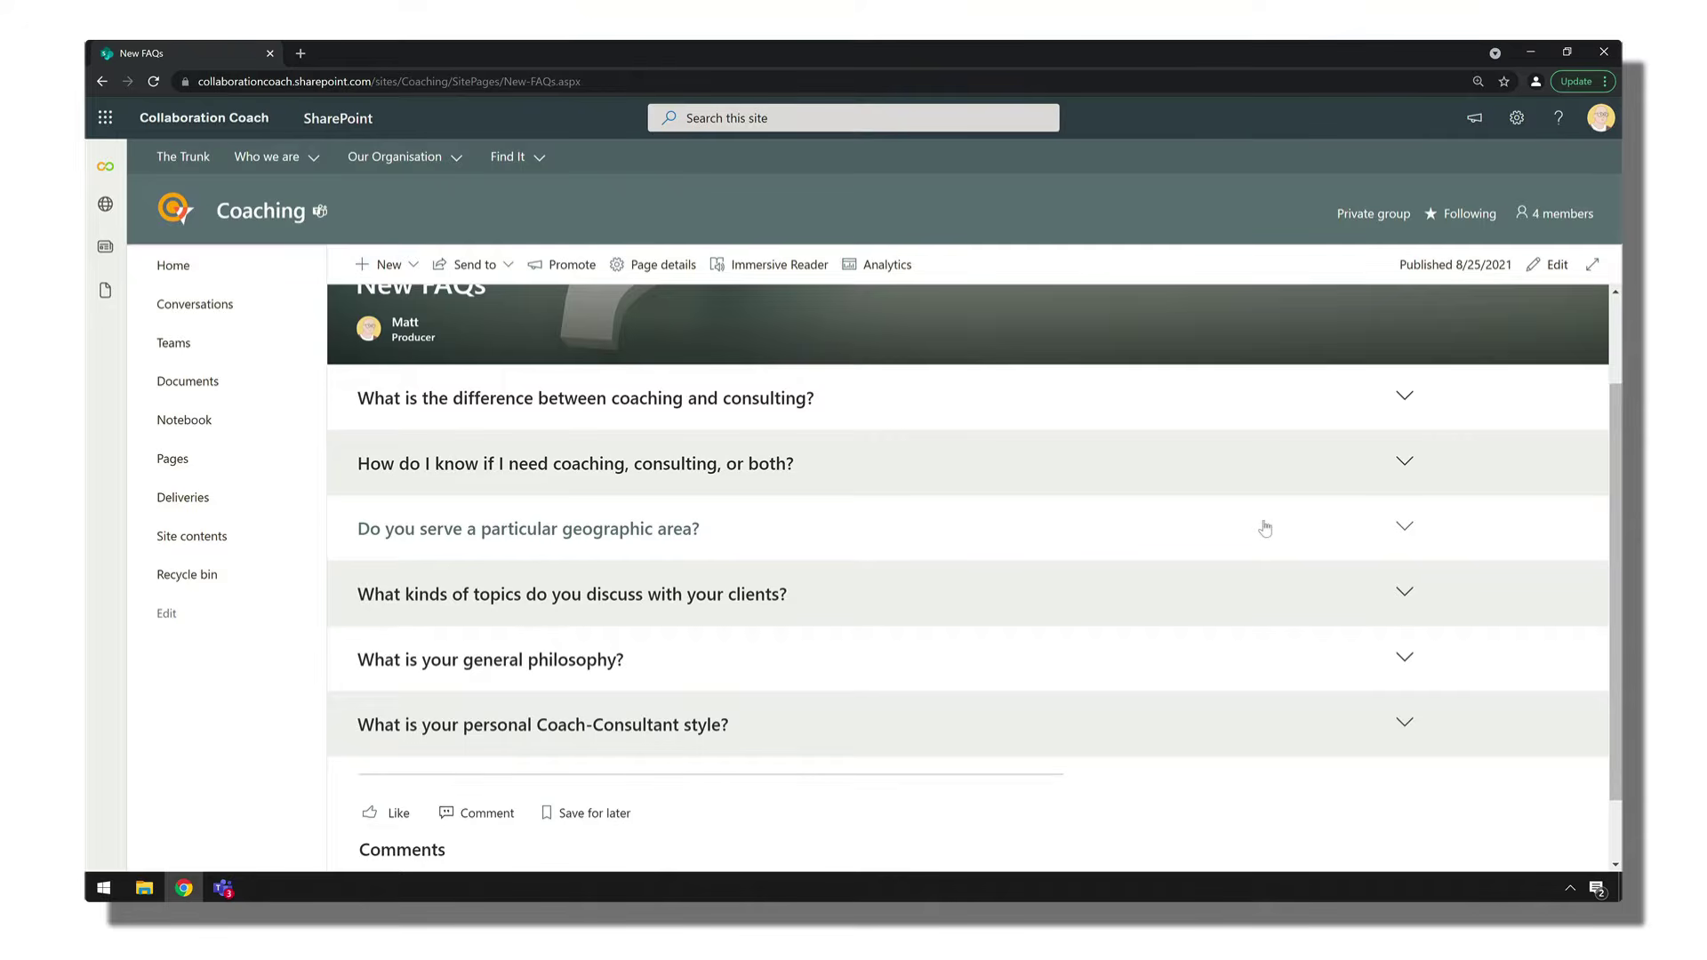
- Edit the page and apply the dark green background shading to the "What is the difference between coaching and consulting?" section
click(1552, 264)
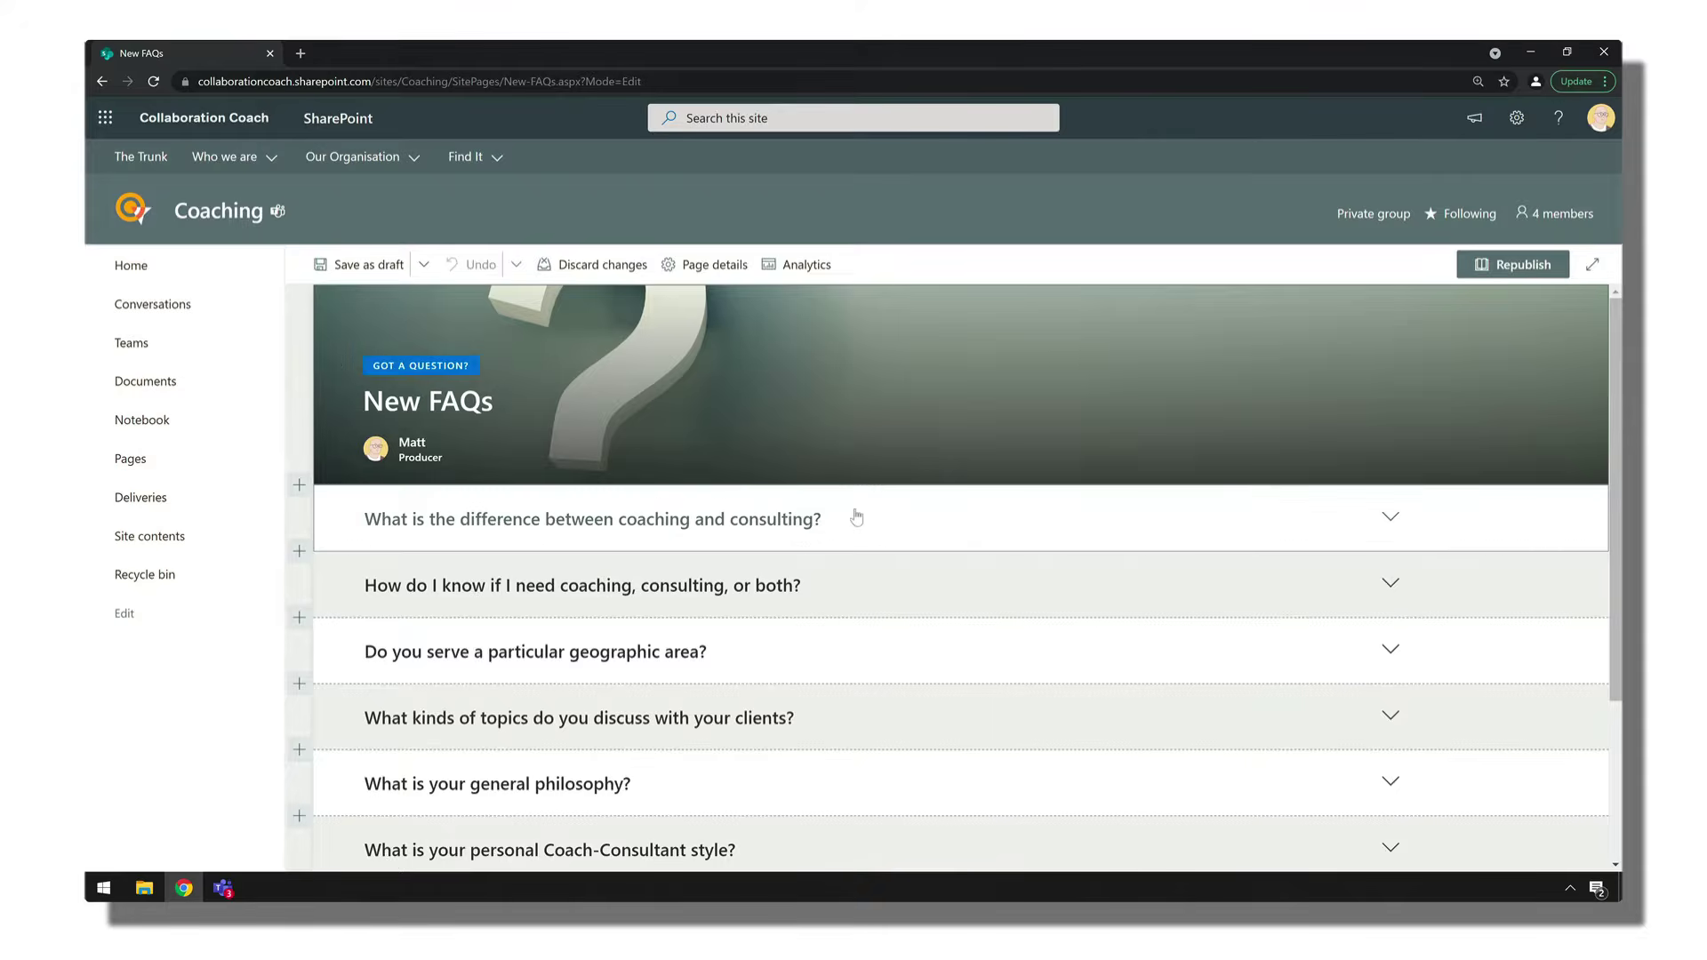
click(836, 518)
click(300, 513)
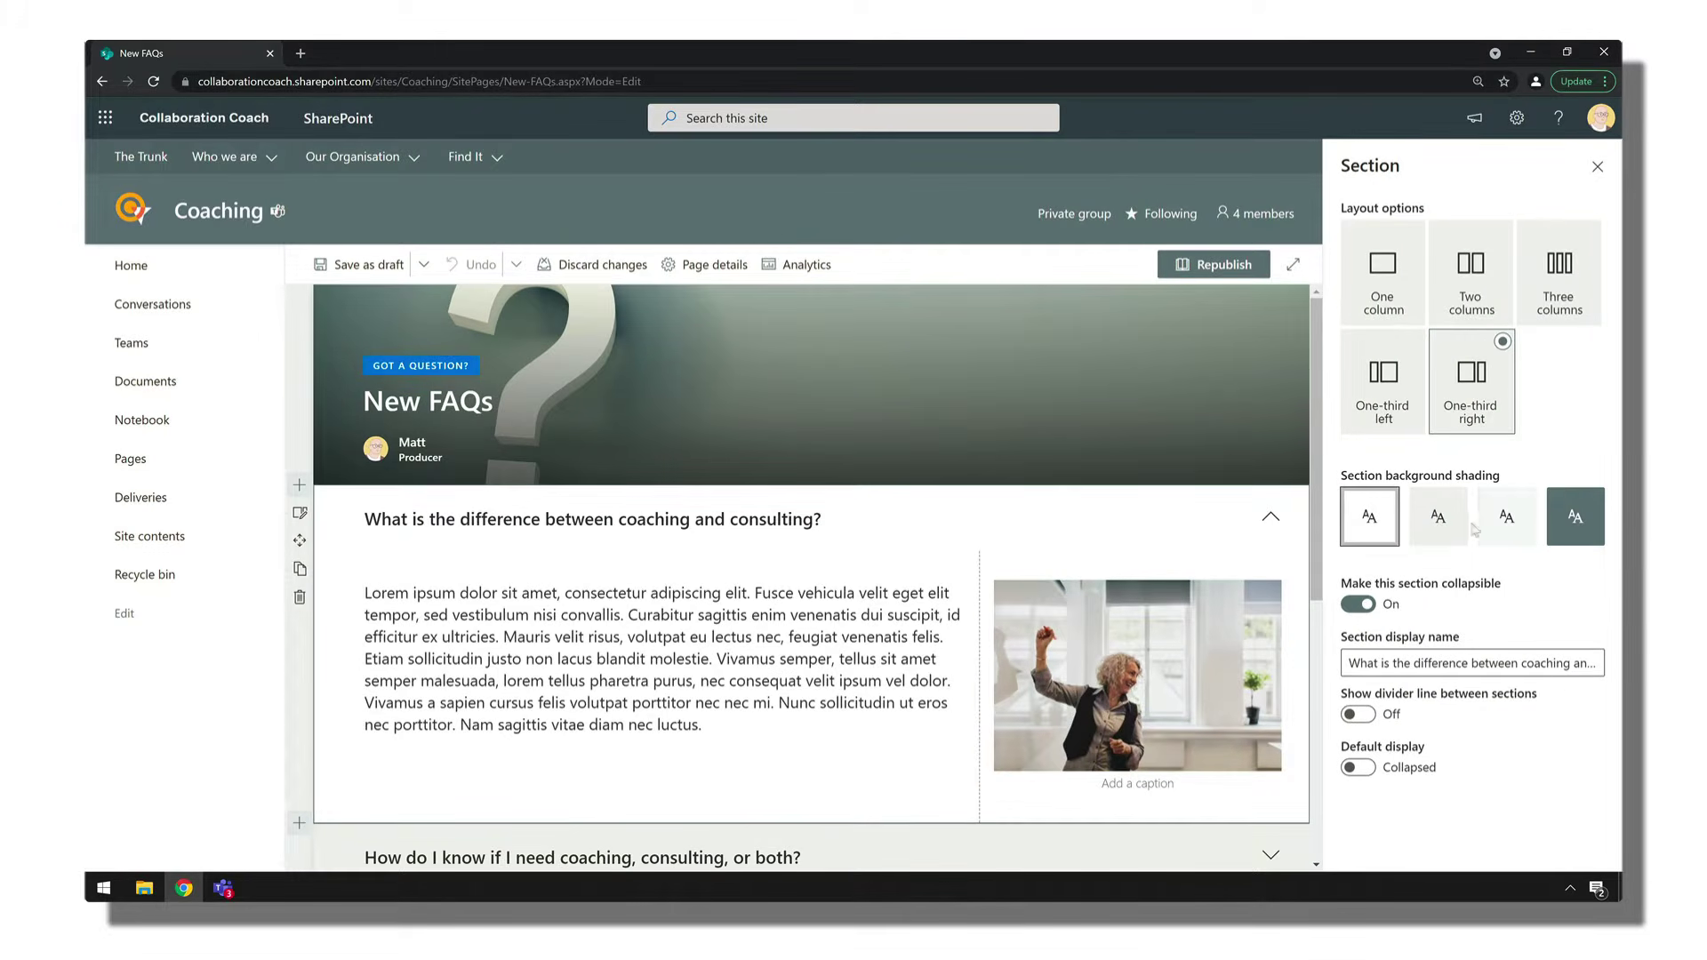
click(1575, 529)
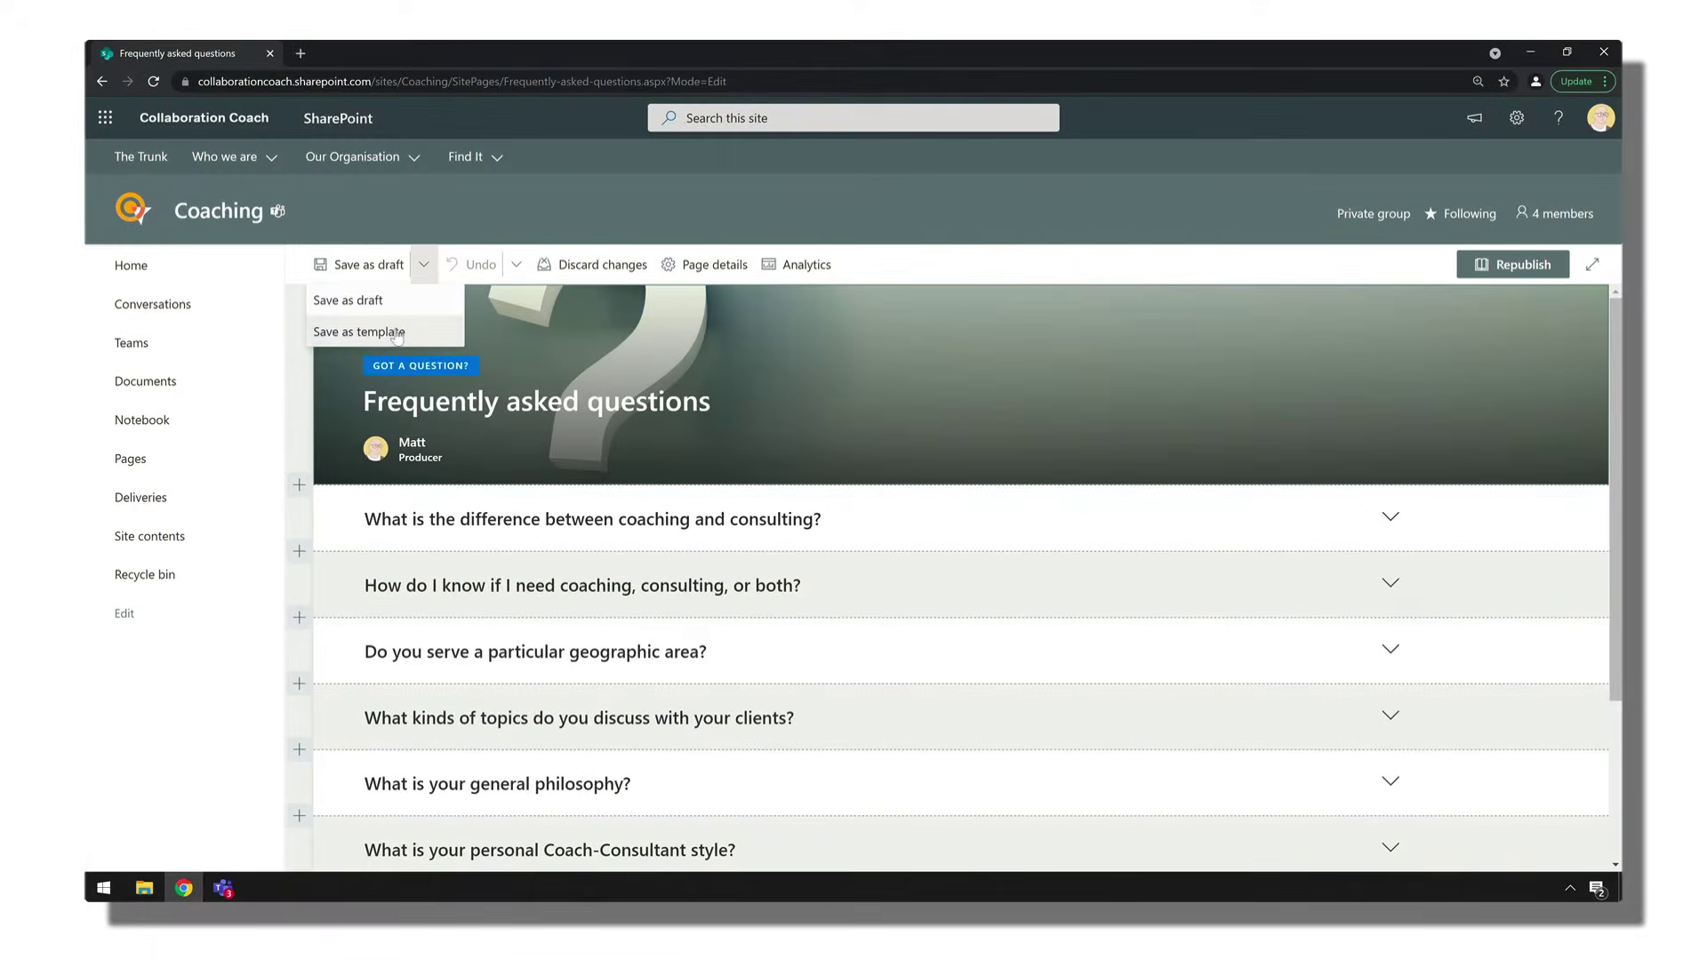
- Save the Frequently asked questions page as a page template and name the template "FAQs"
click(396, 327)
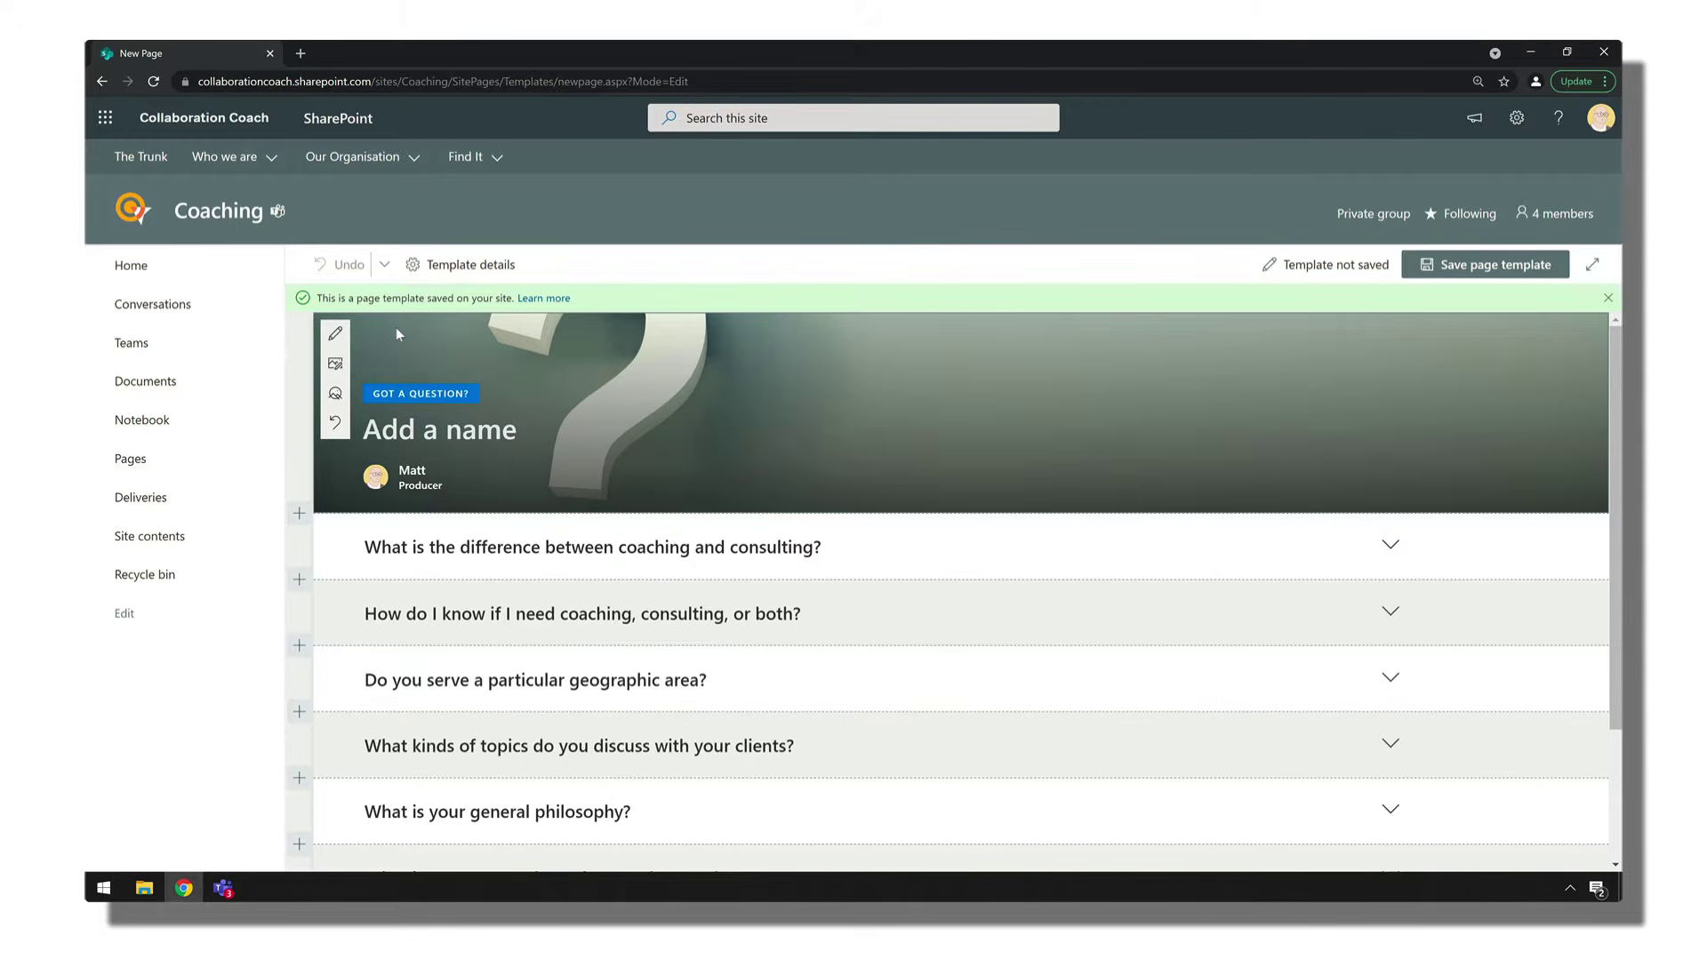
text(FA)
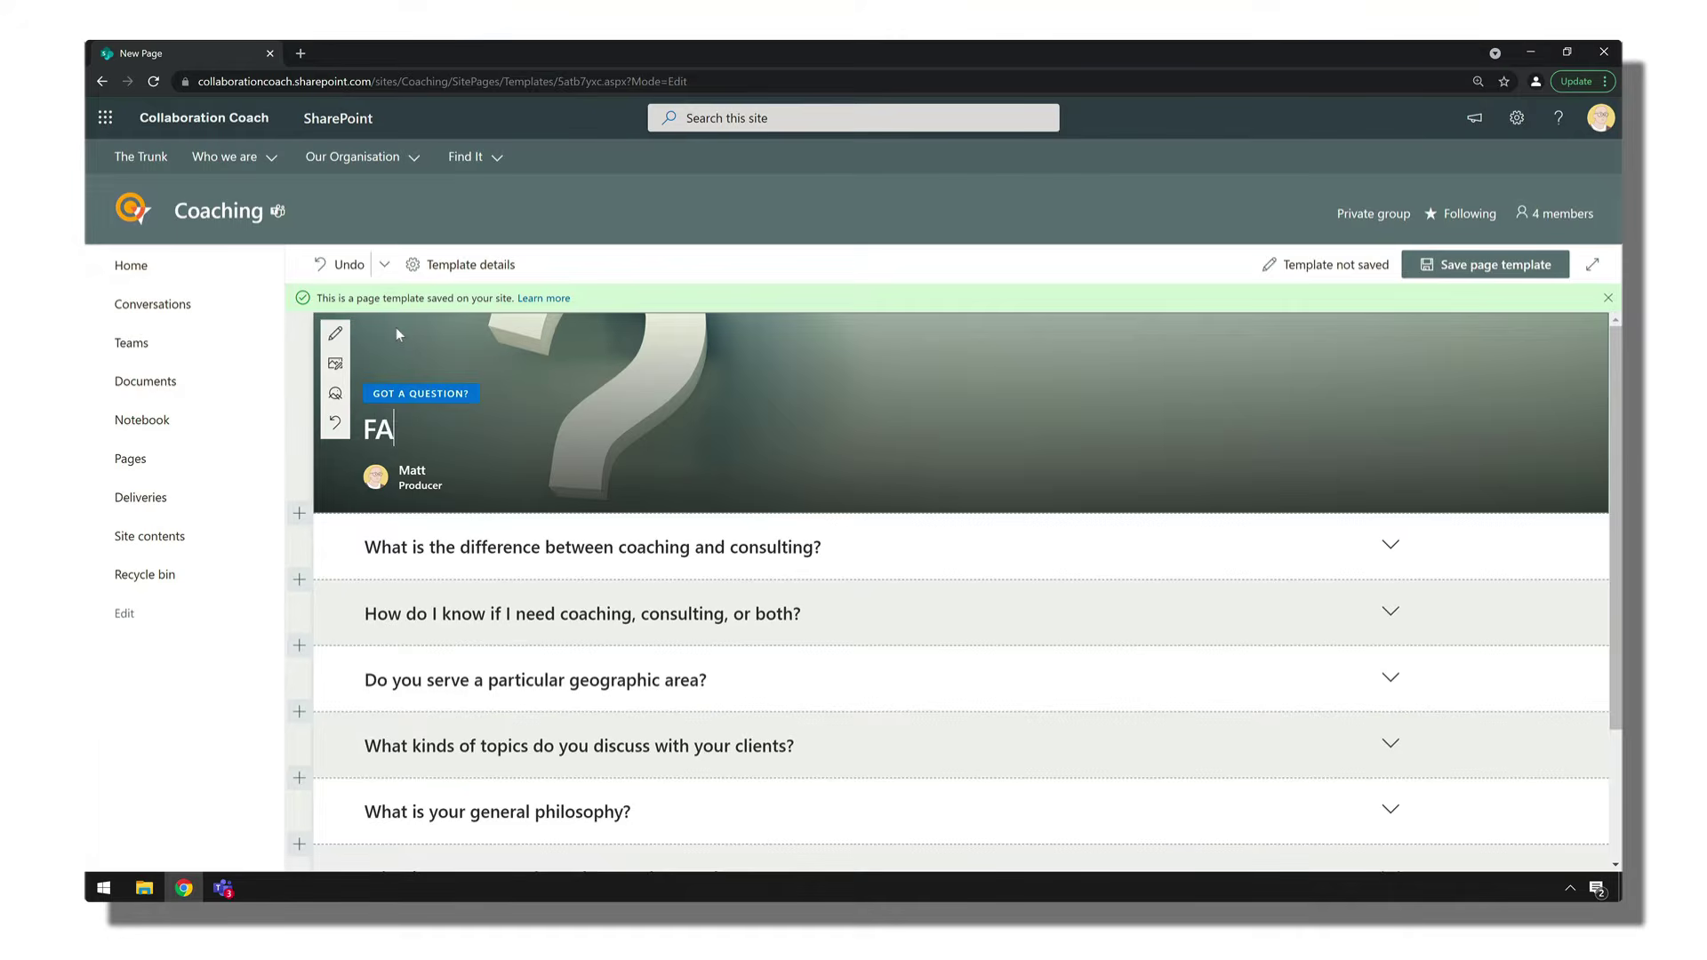
text(Qs)
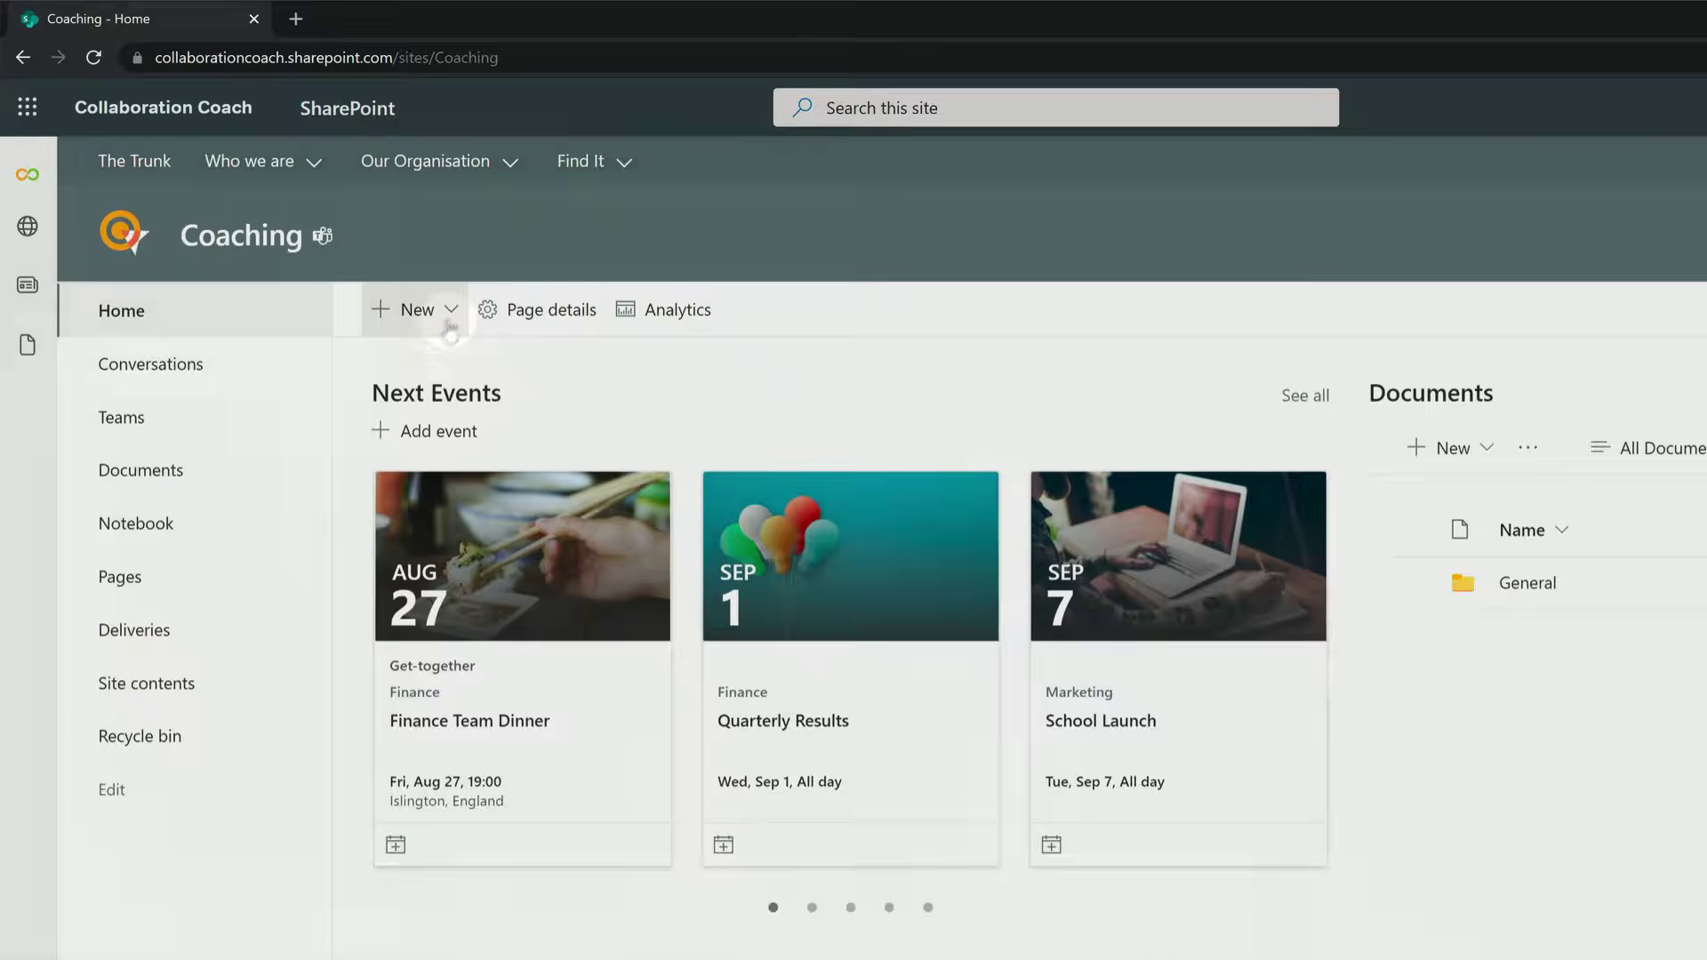
- Create a new page on the Coaching site from the Blank template and title it "Frequently asked questions"
click(399, 310)
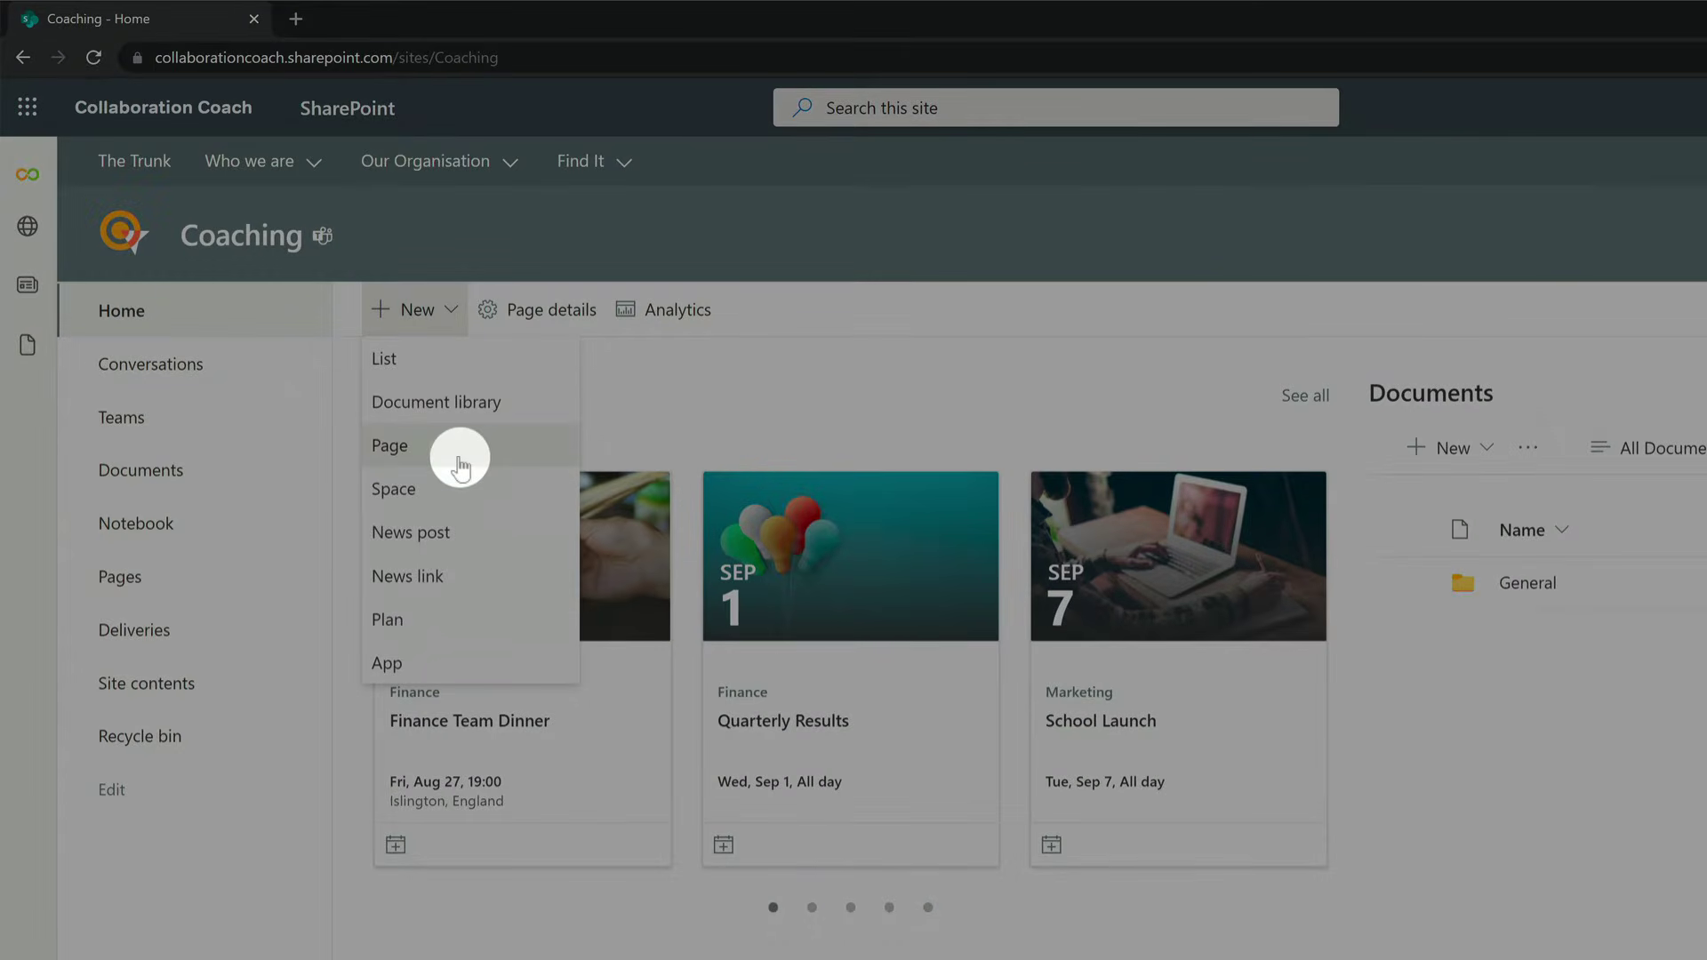
click(460, 464)
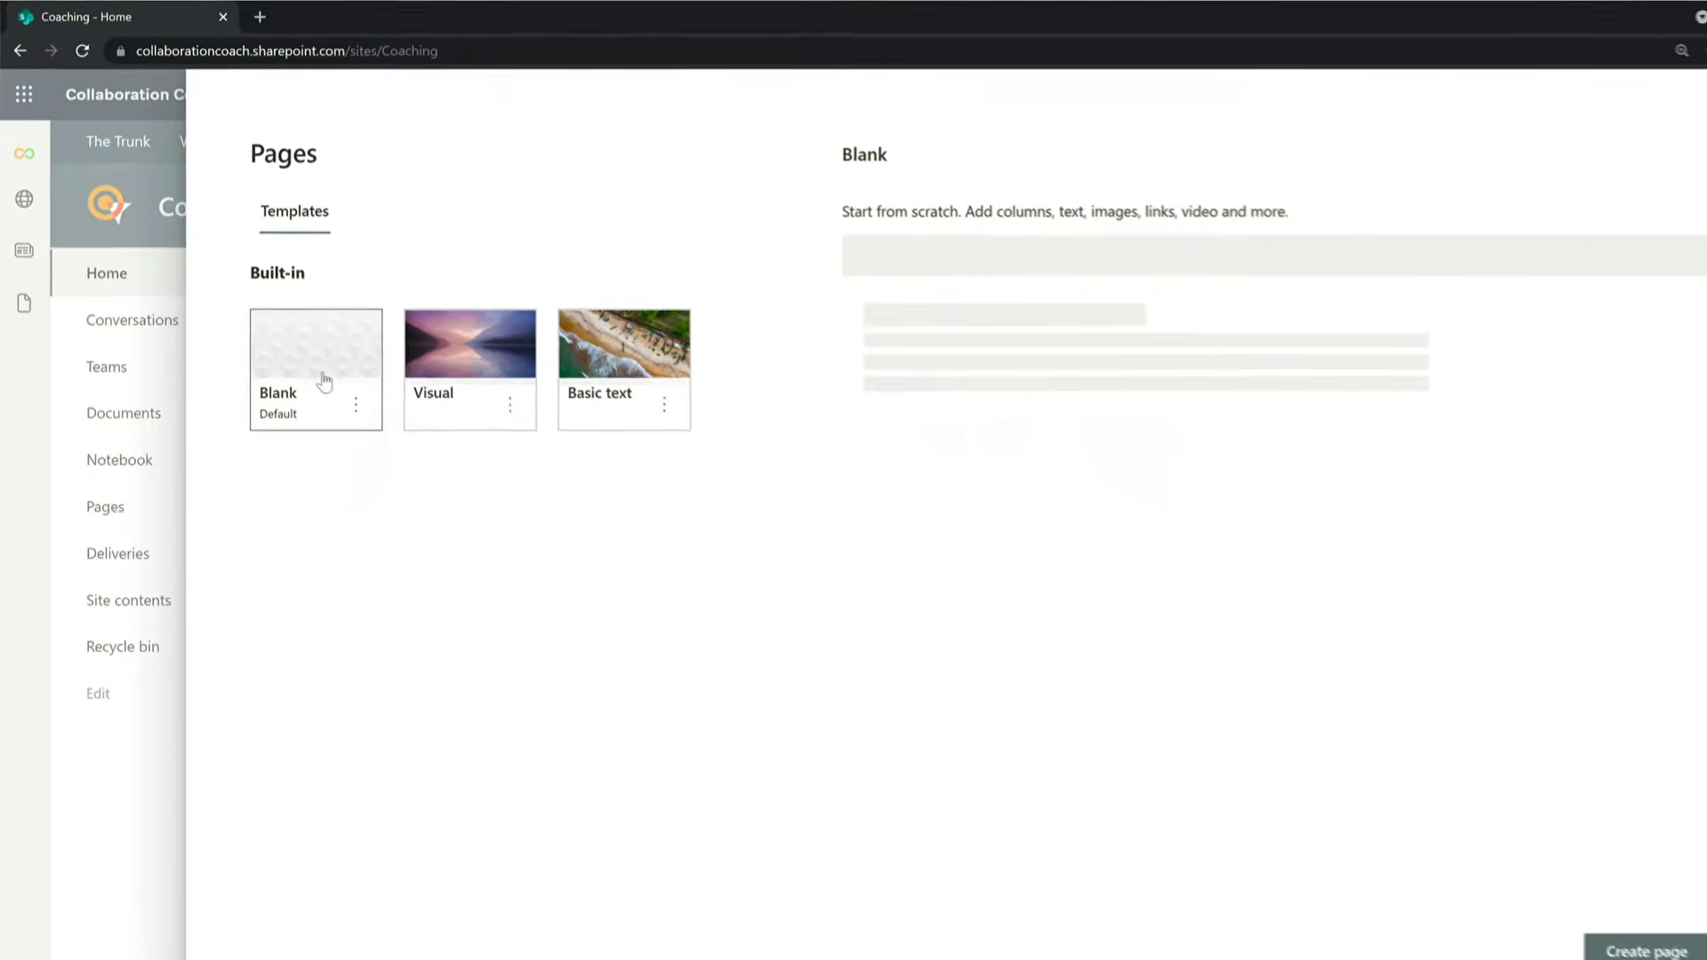
click(316, 369)
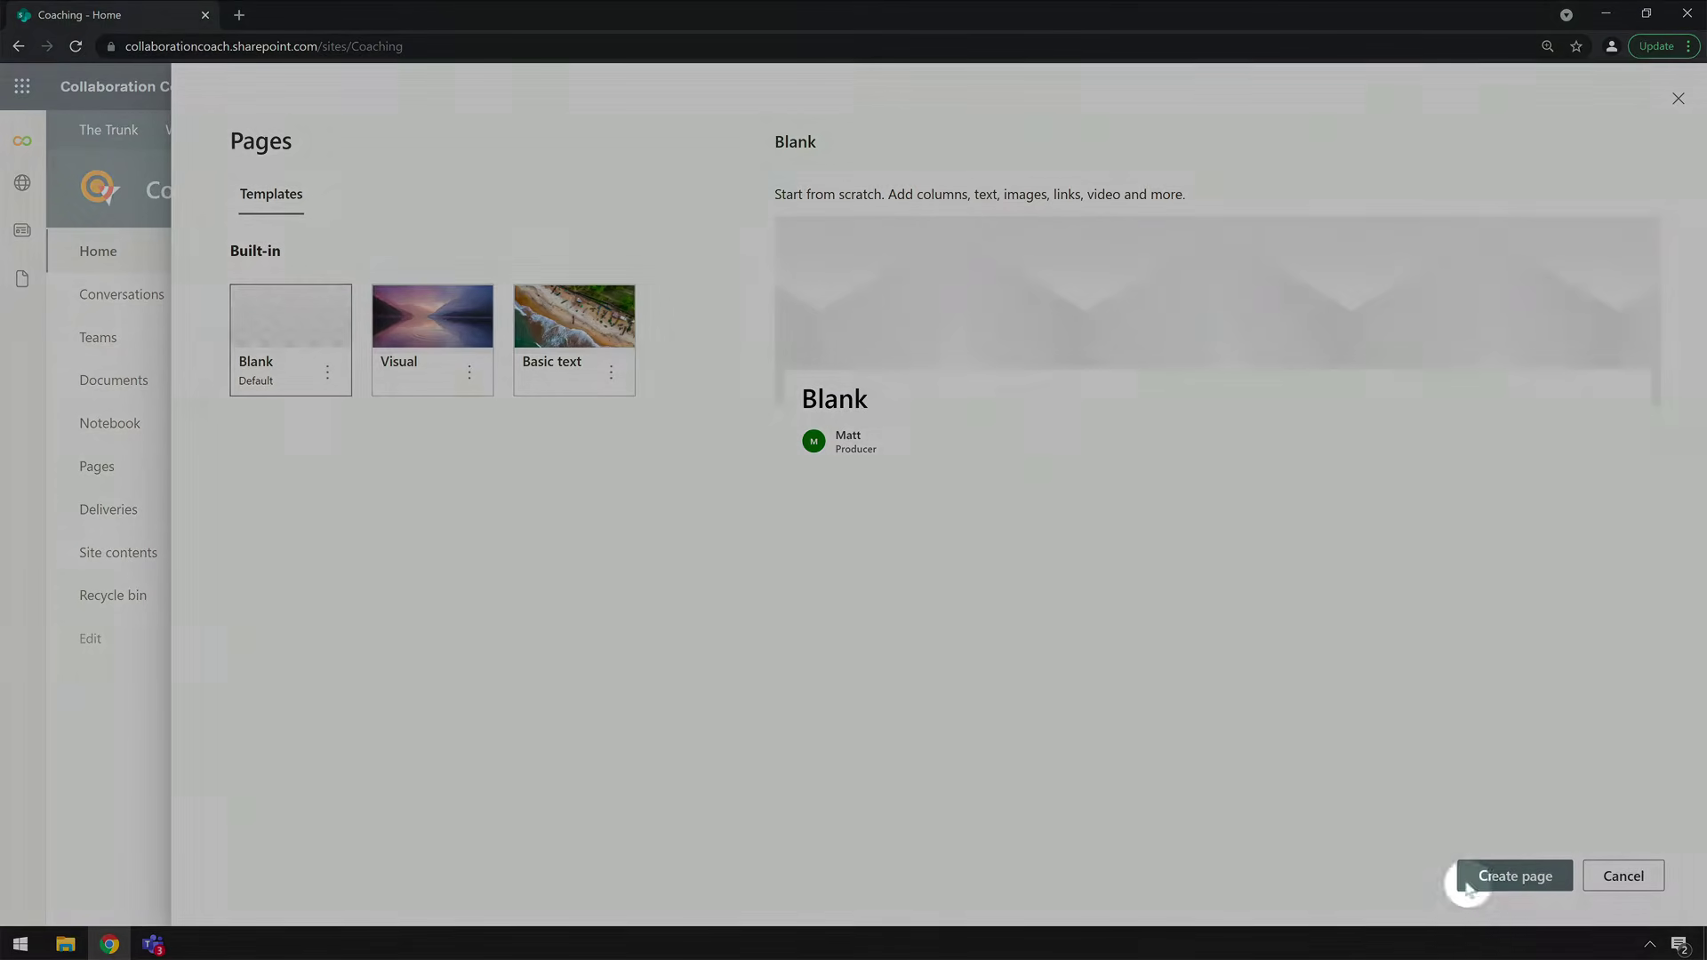
click(1496, 878)
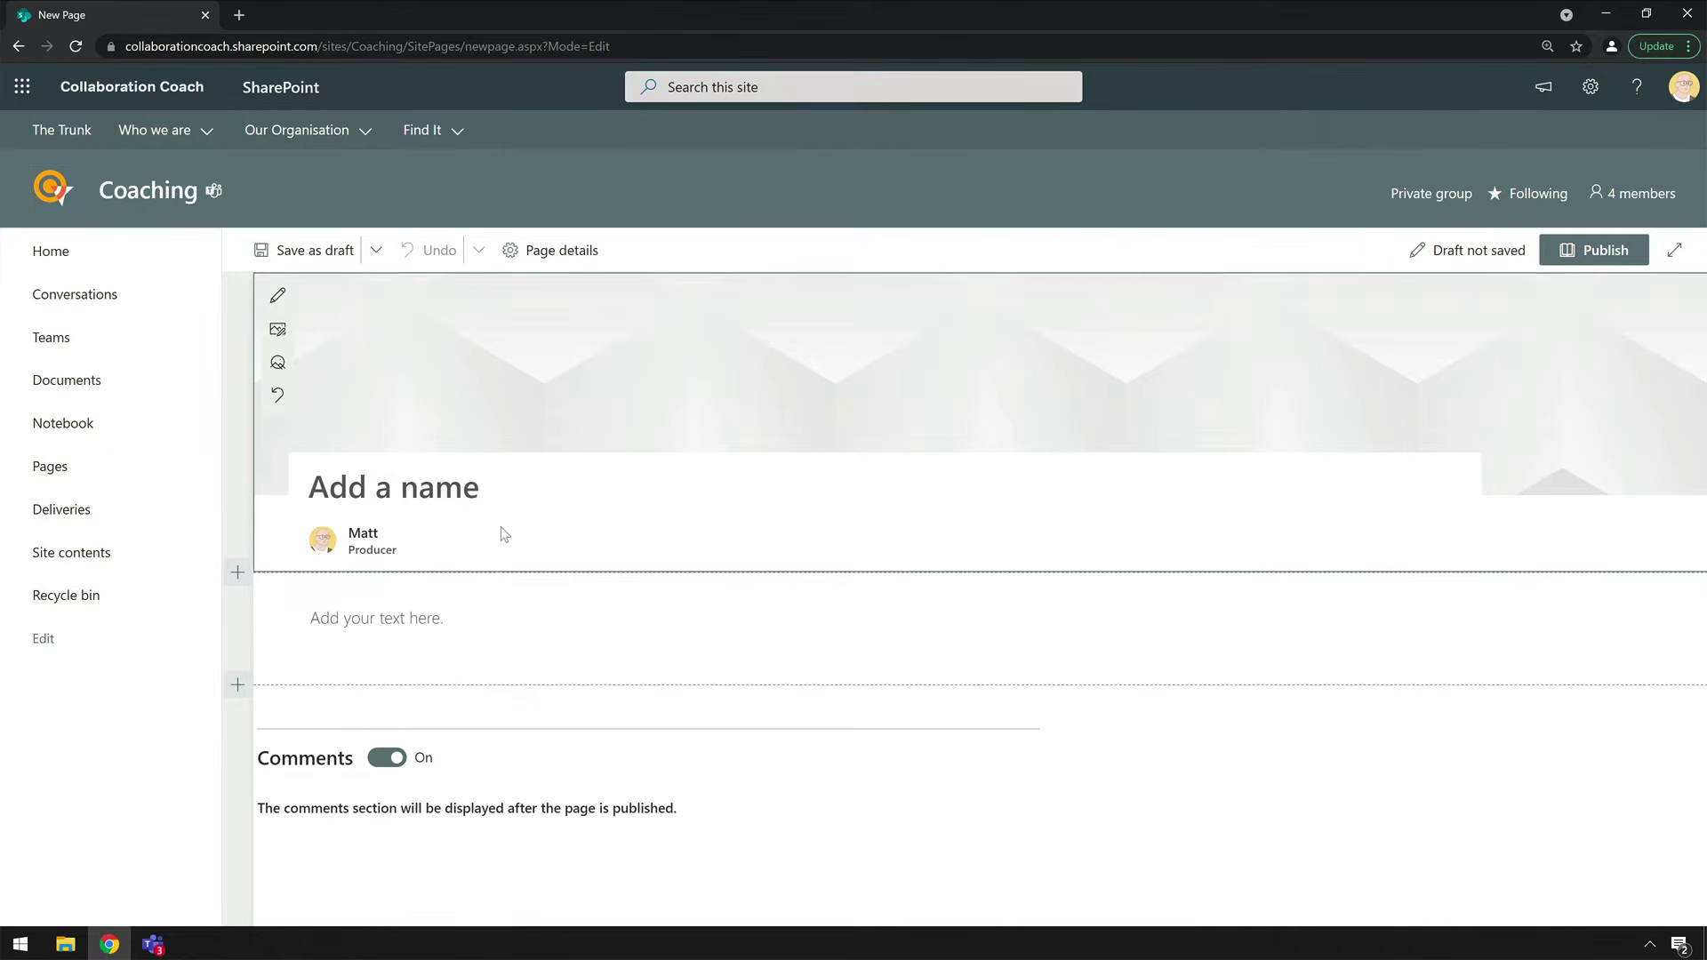
text(Frequently asked questi)
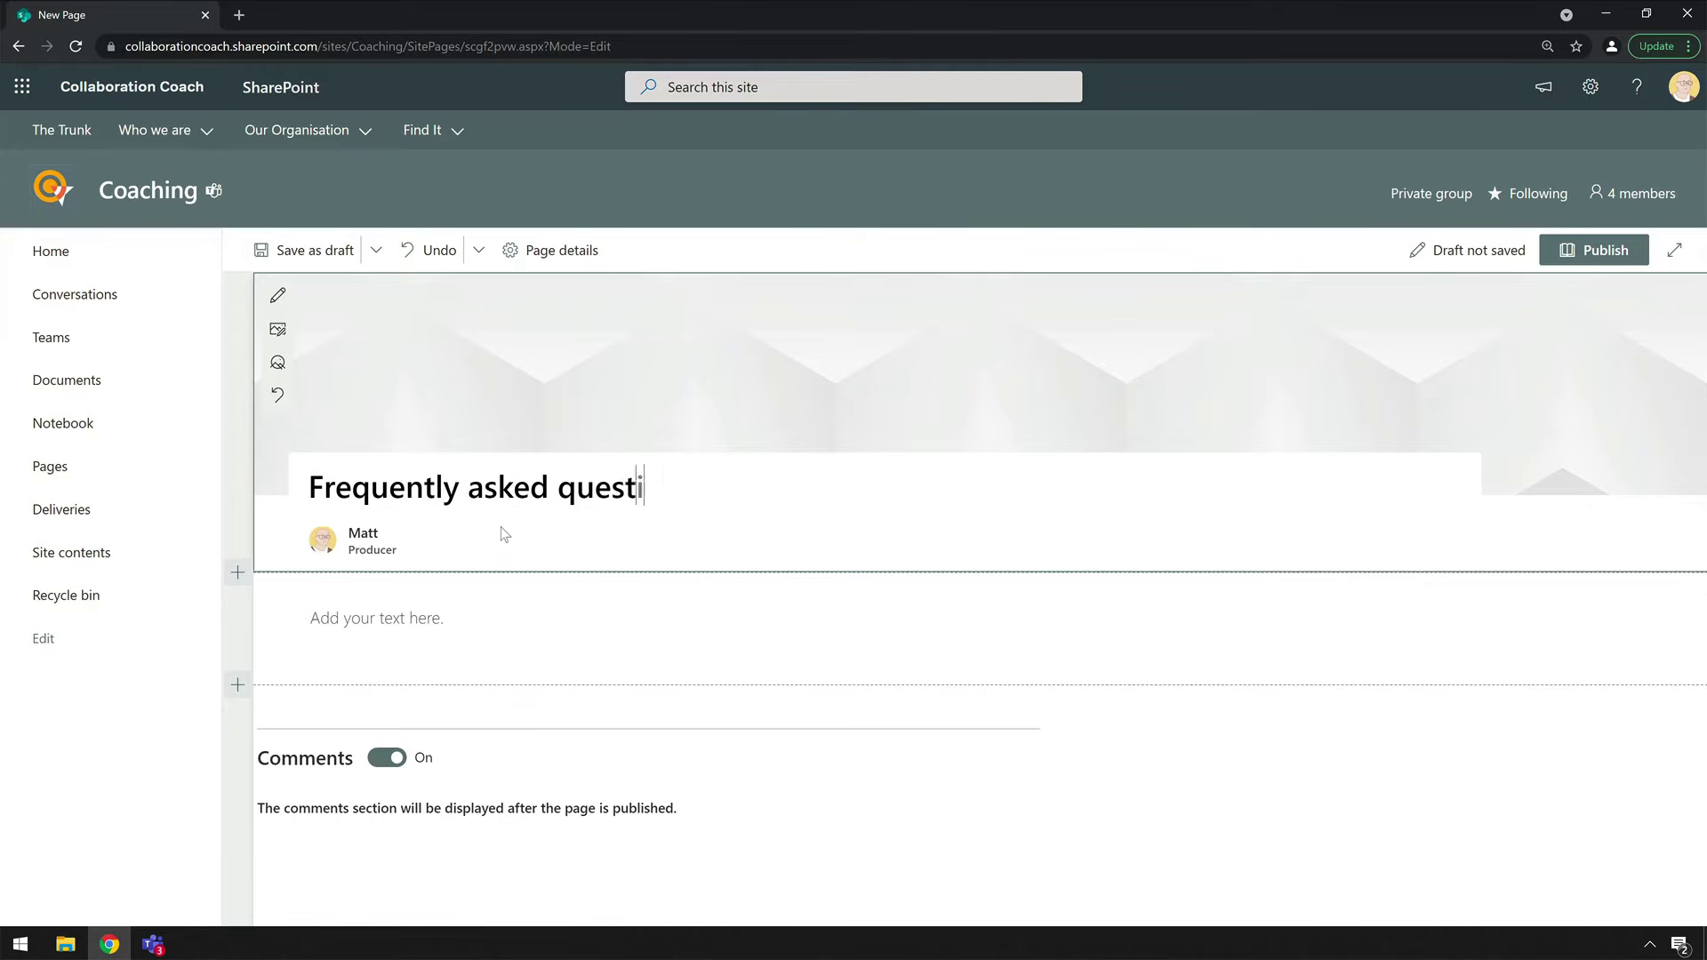
text(ons)
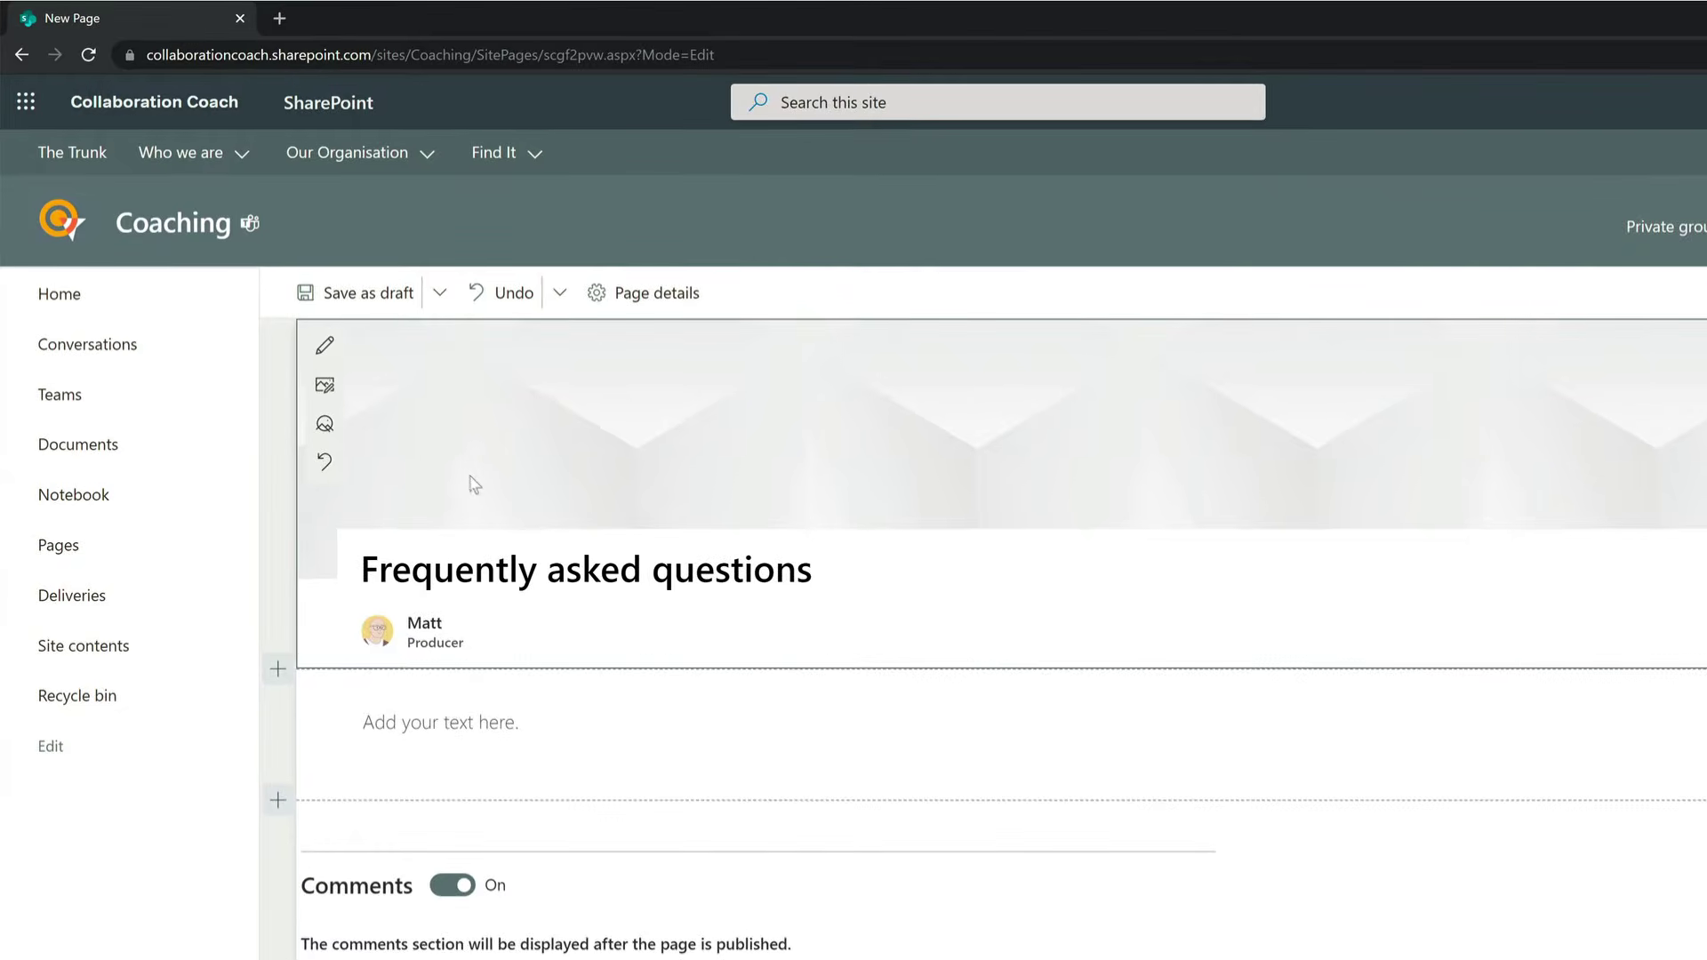
- Set the banner to the stock image of a white question mark against a grey-green wall, searching "questions", and shift its focal point up and left
click(325, 387)
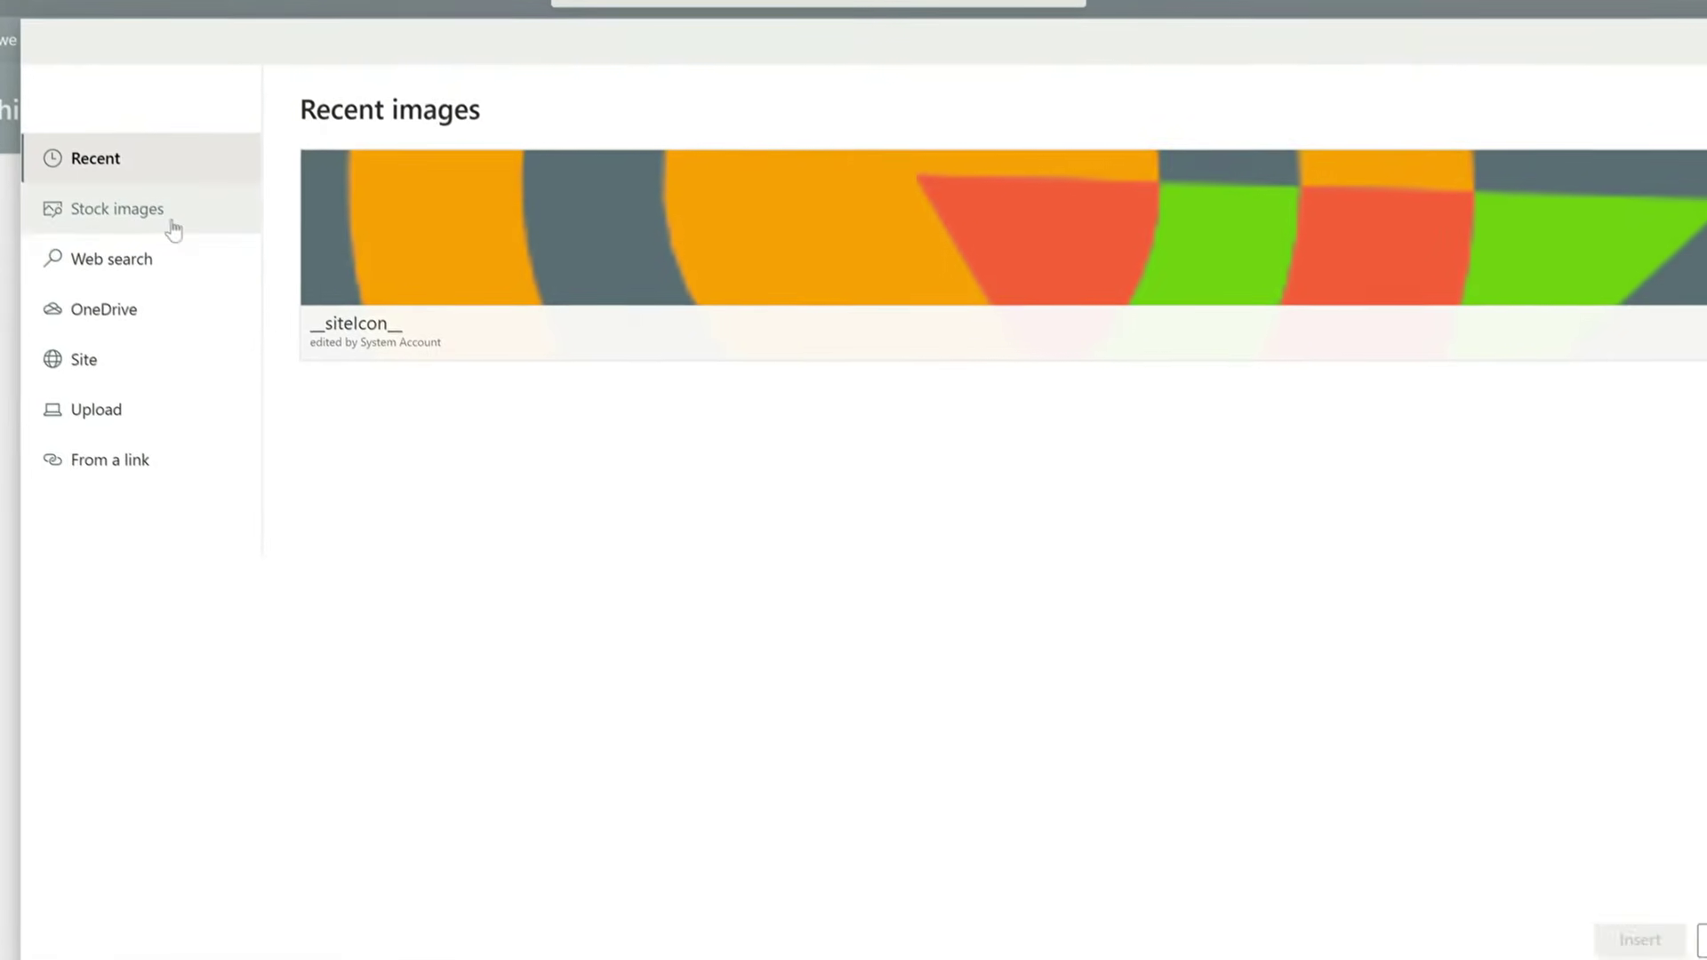
click(173, 229)
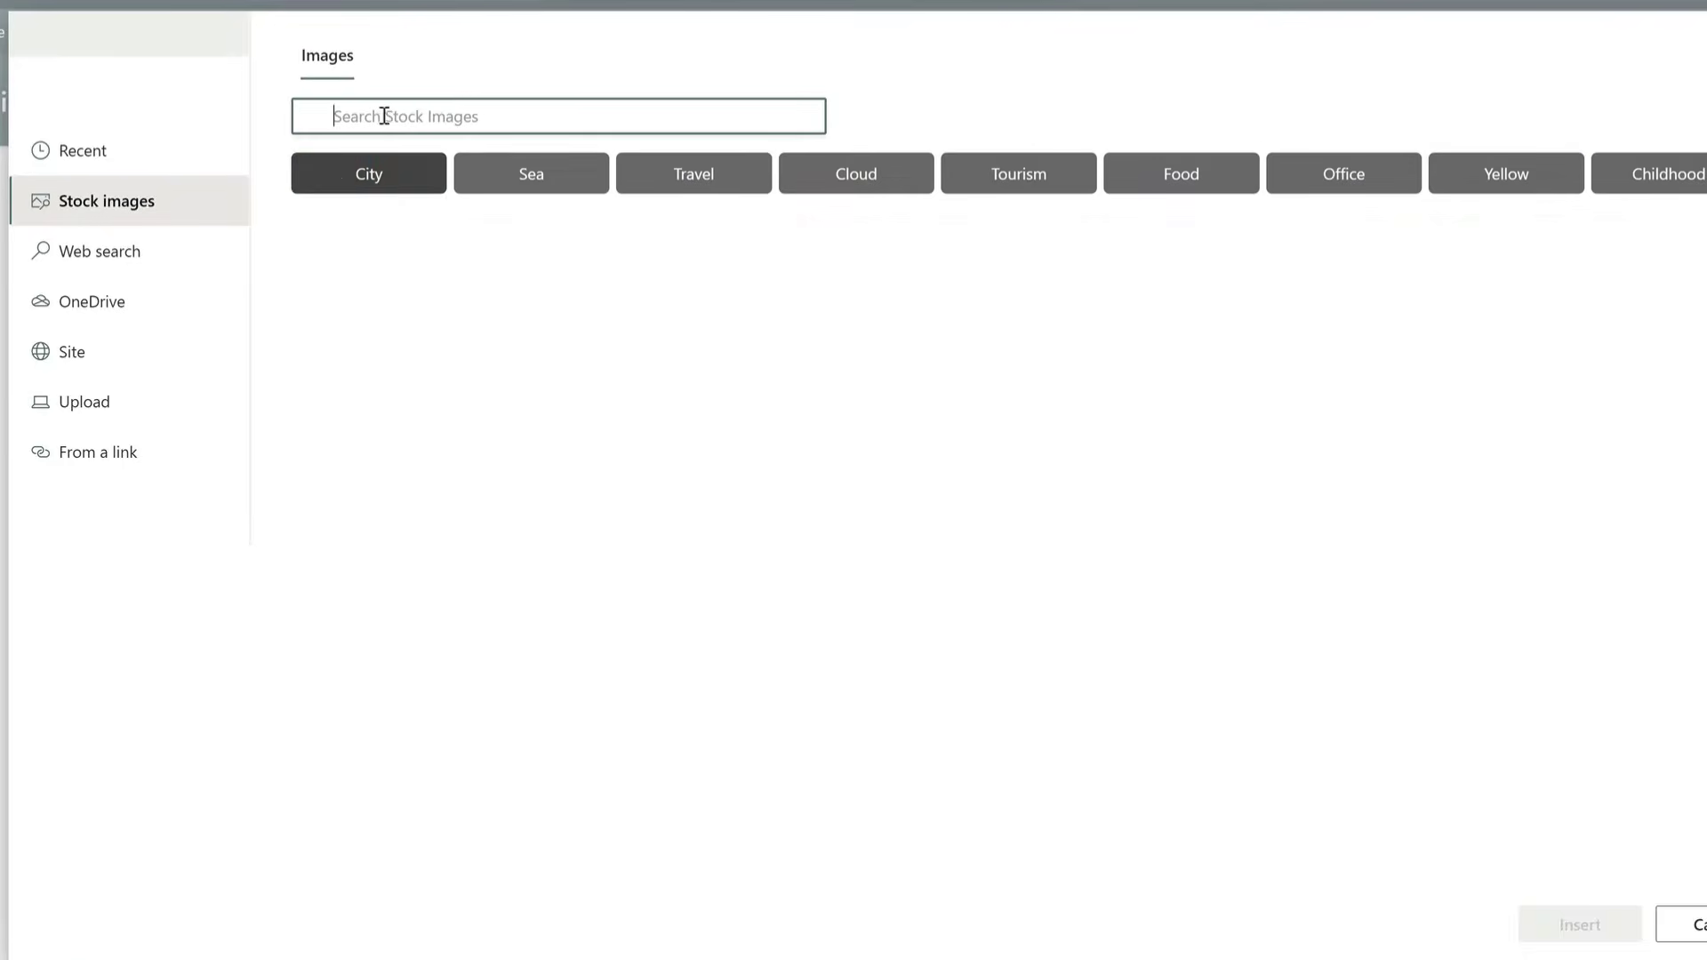
text(questions)
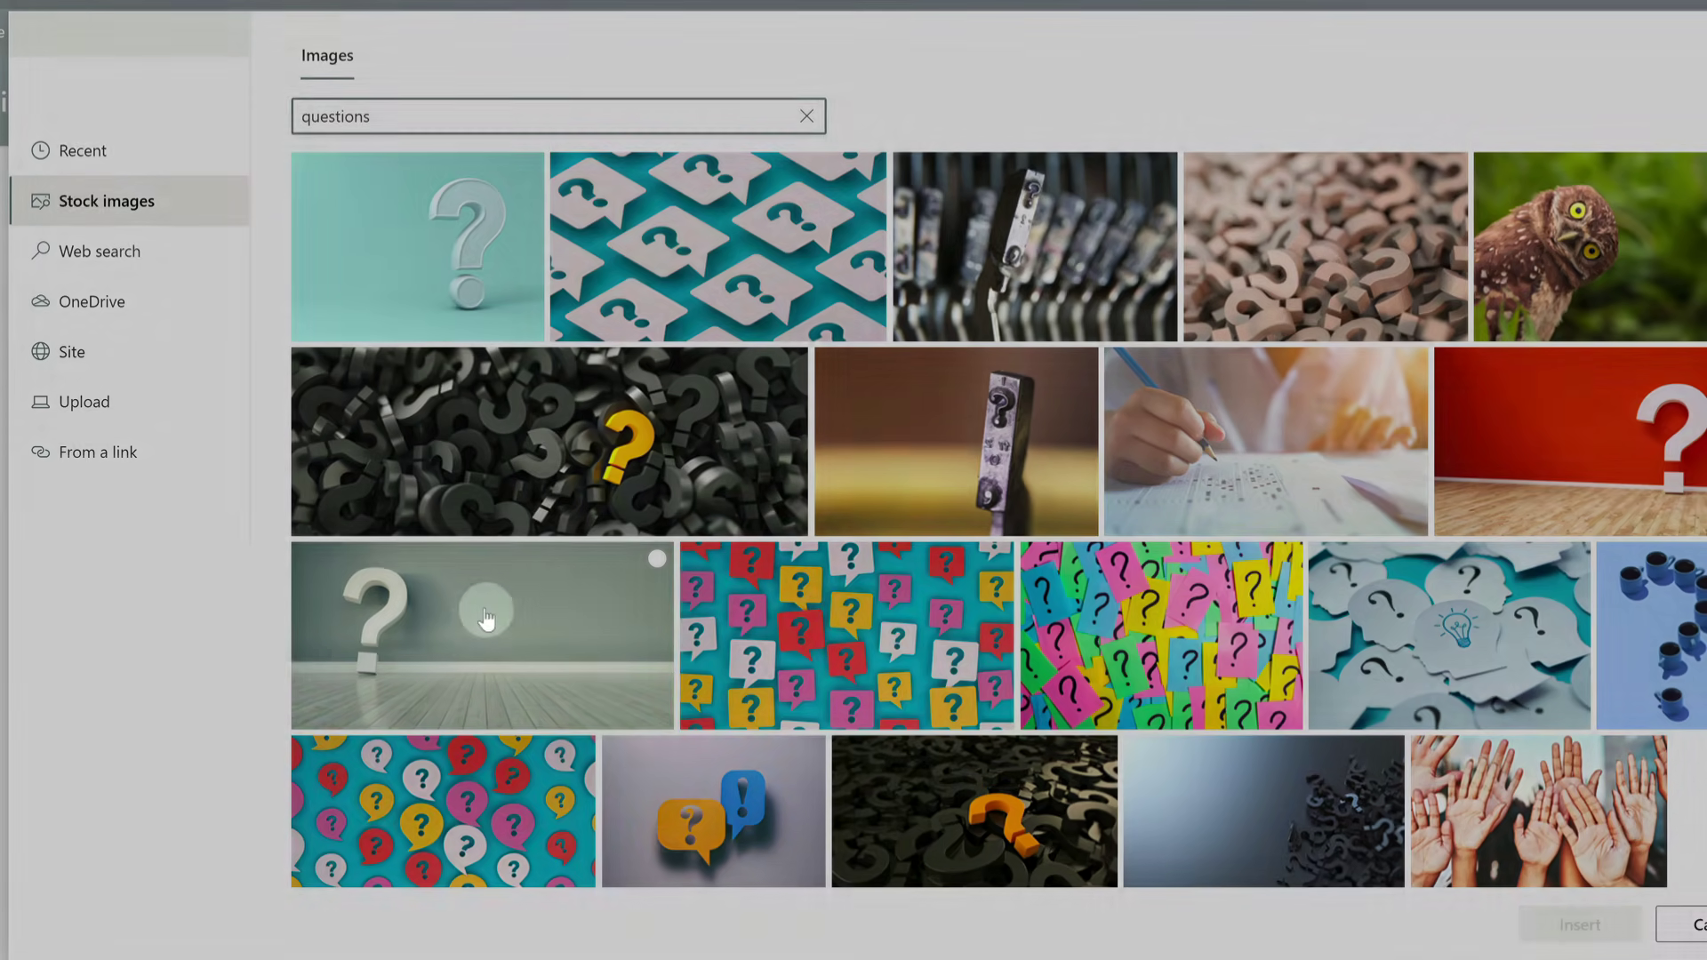
click(486, 620)
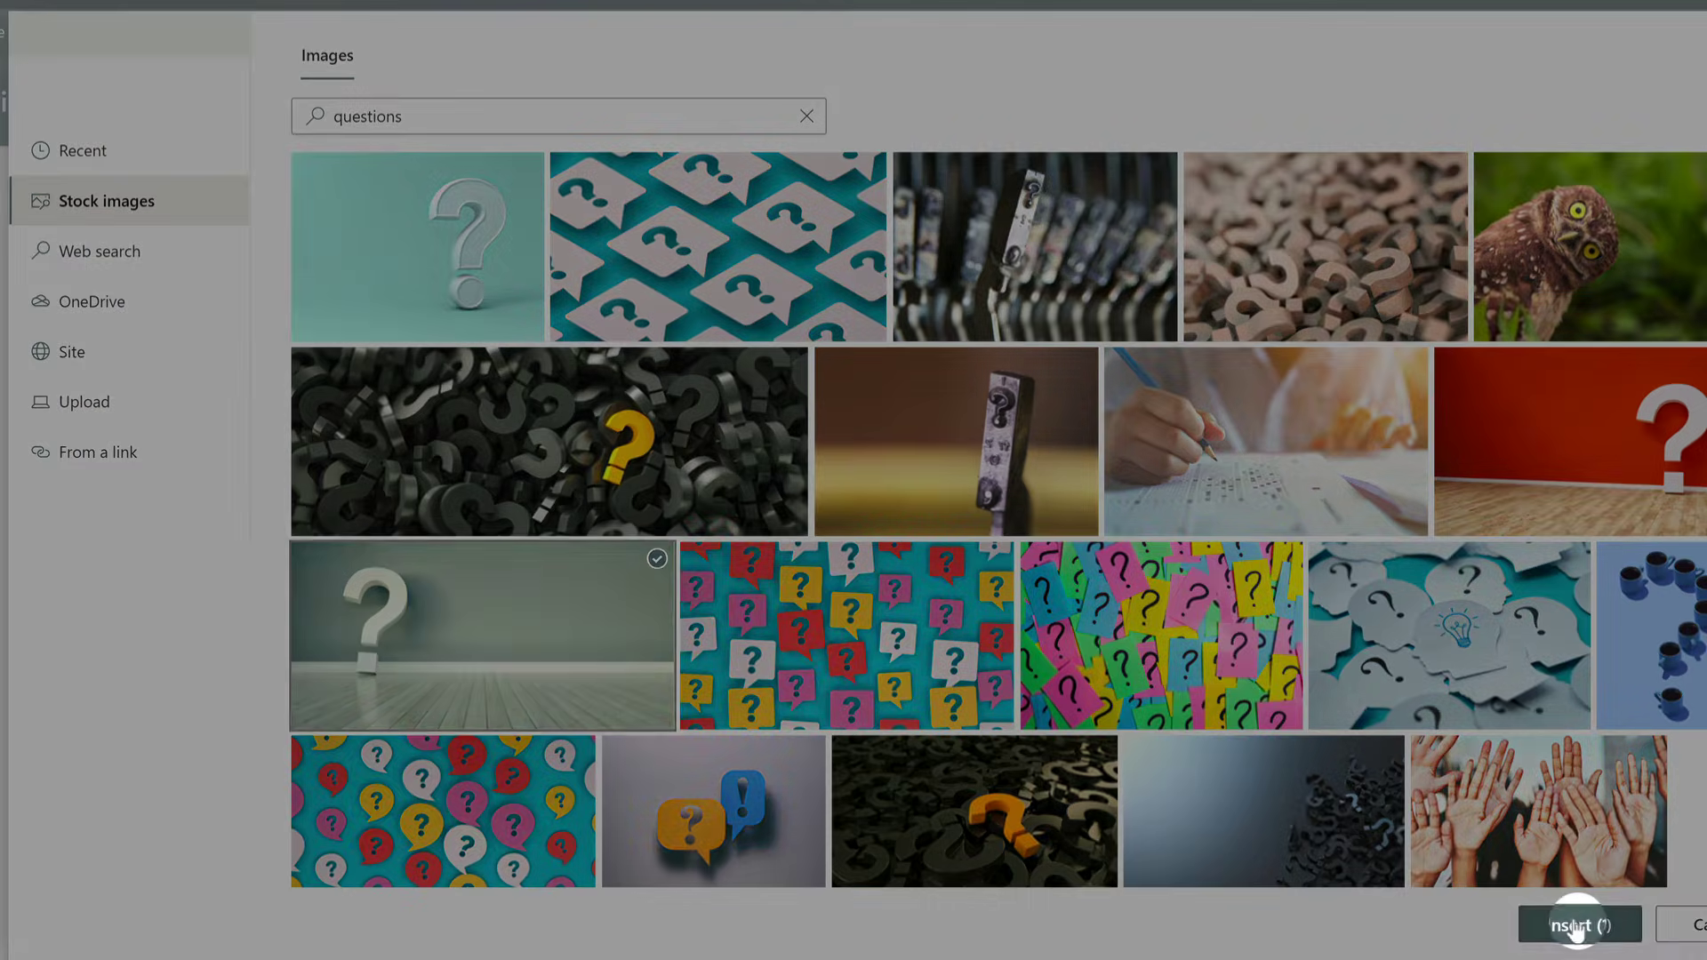
click(1565, 920)
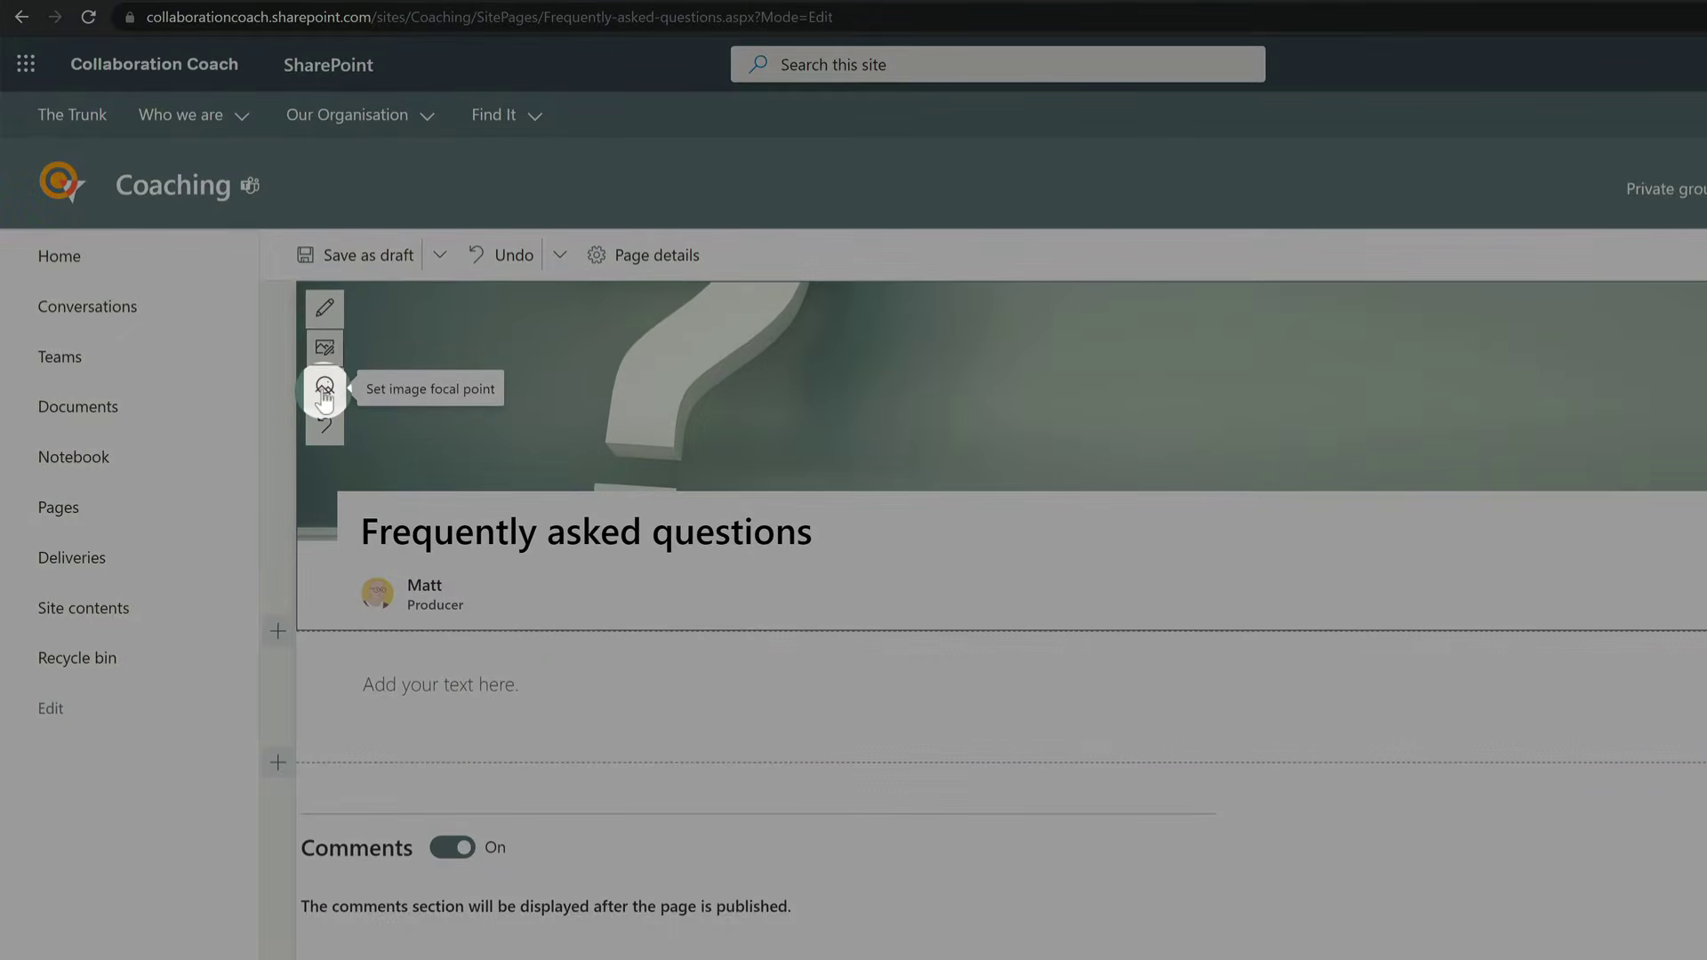
click(324, 389)
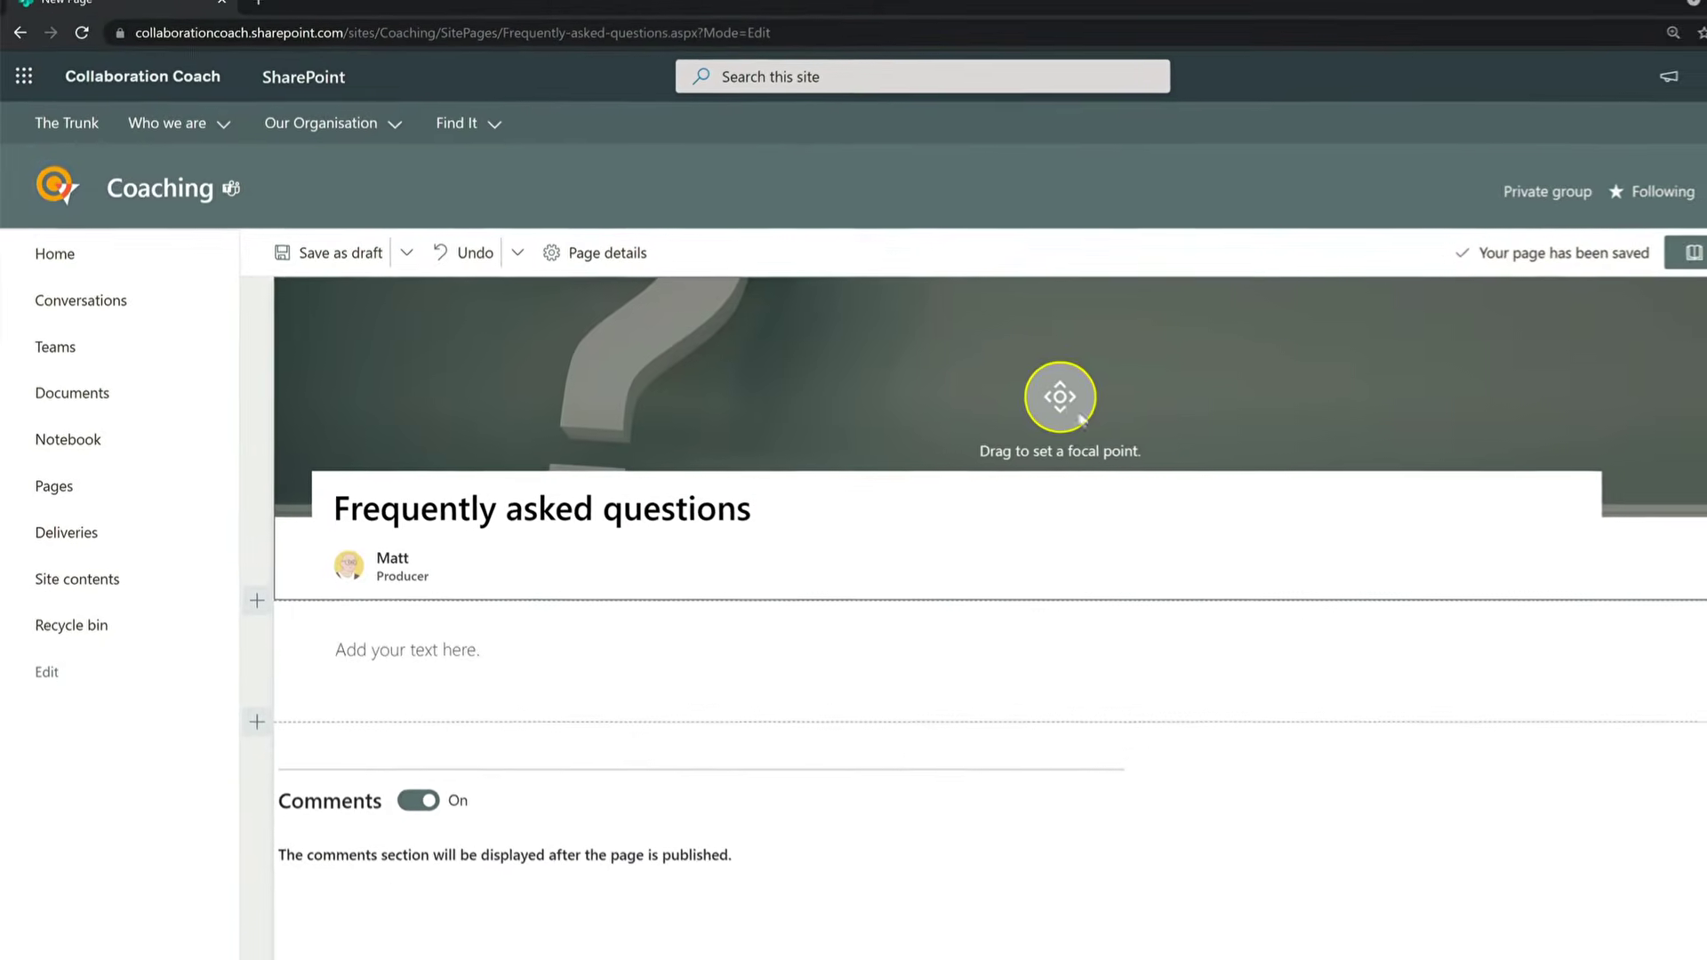
drag(1071, 407, 925, 377)
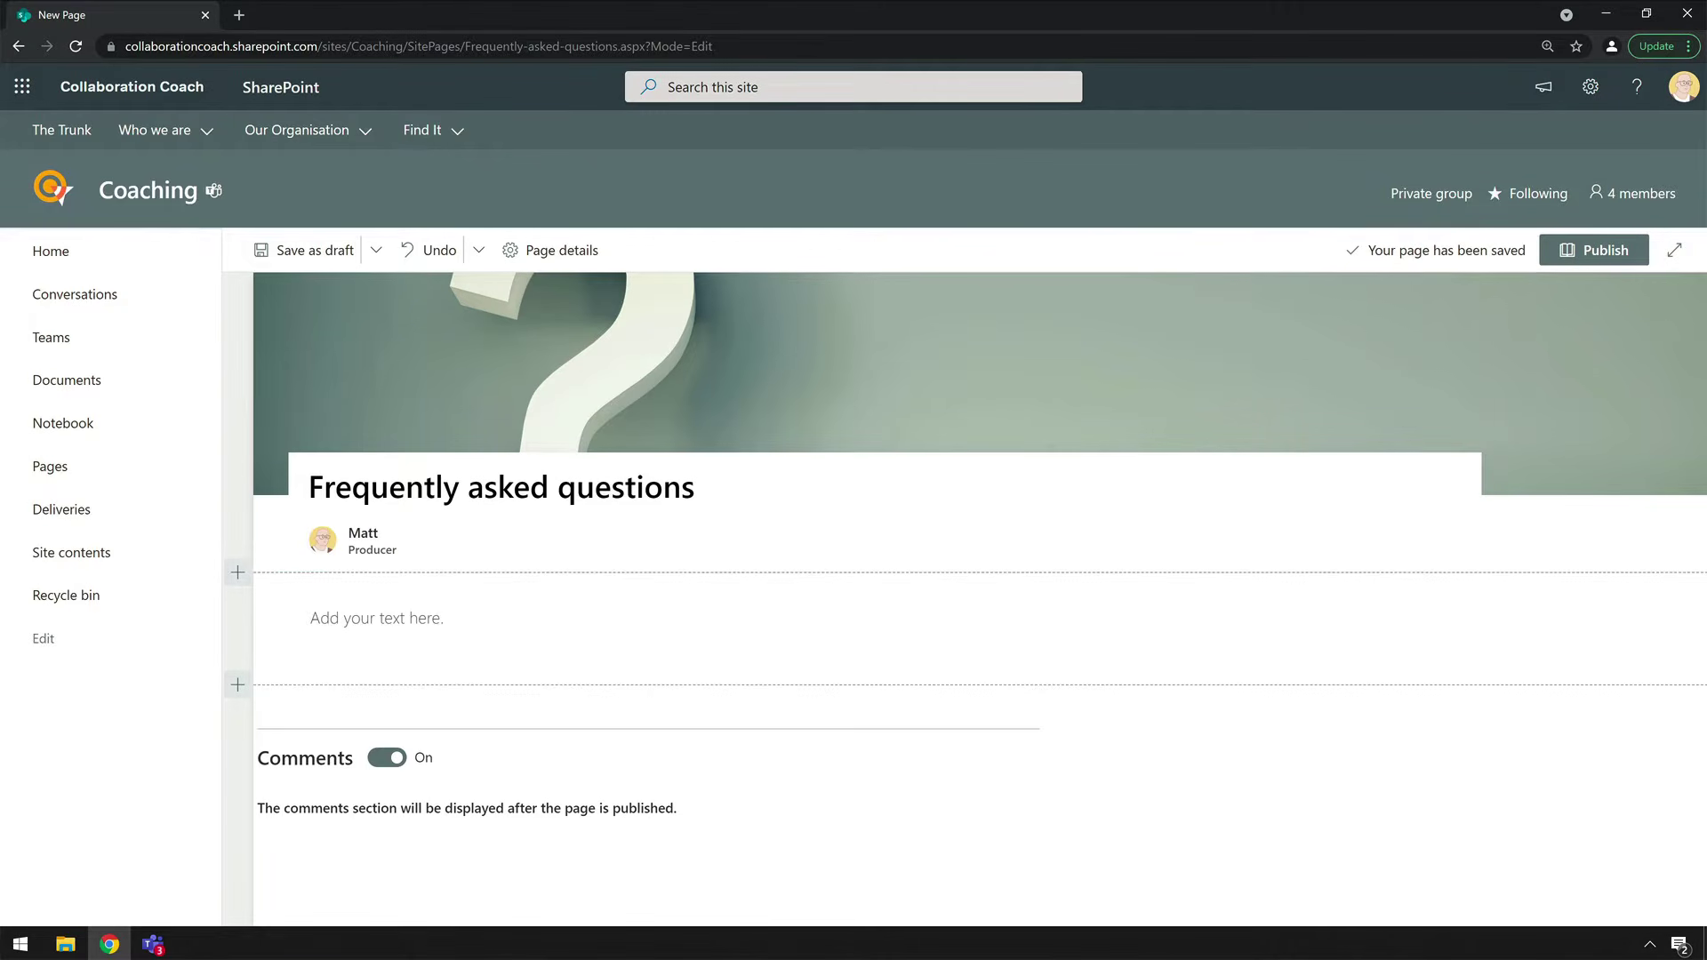
- Change the page's title area layout to Image and title, trying the Plain layout along the way
mouse_move(348, 352)
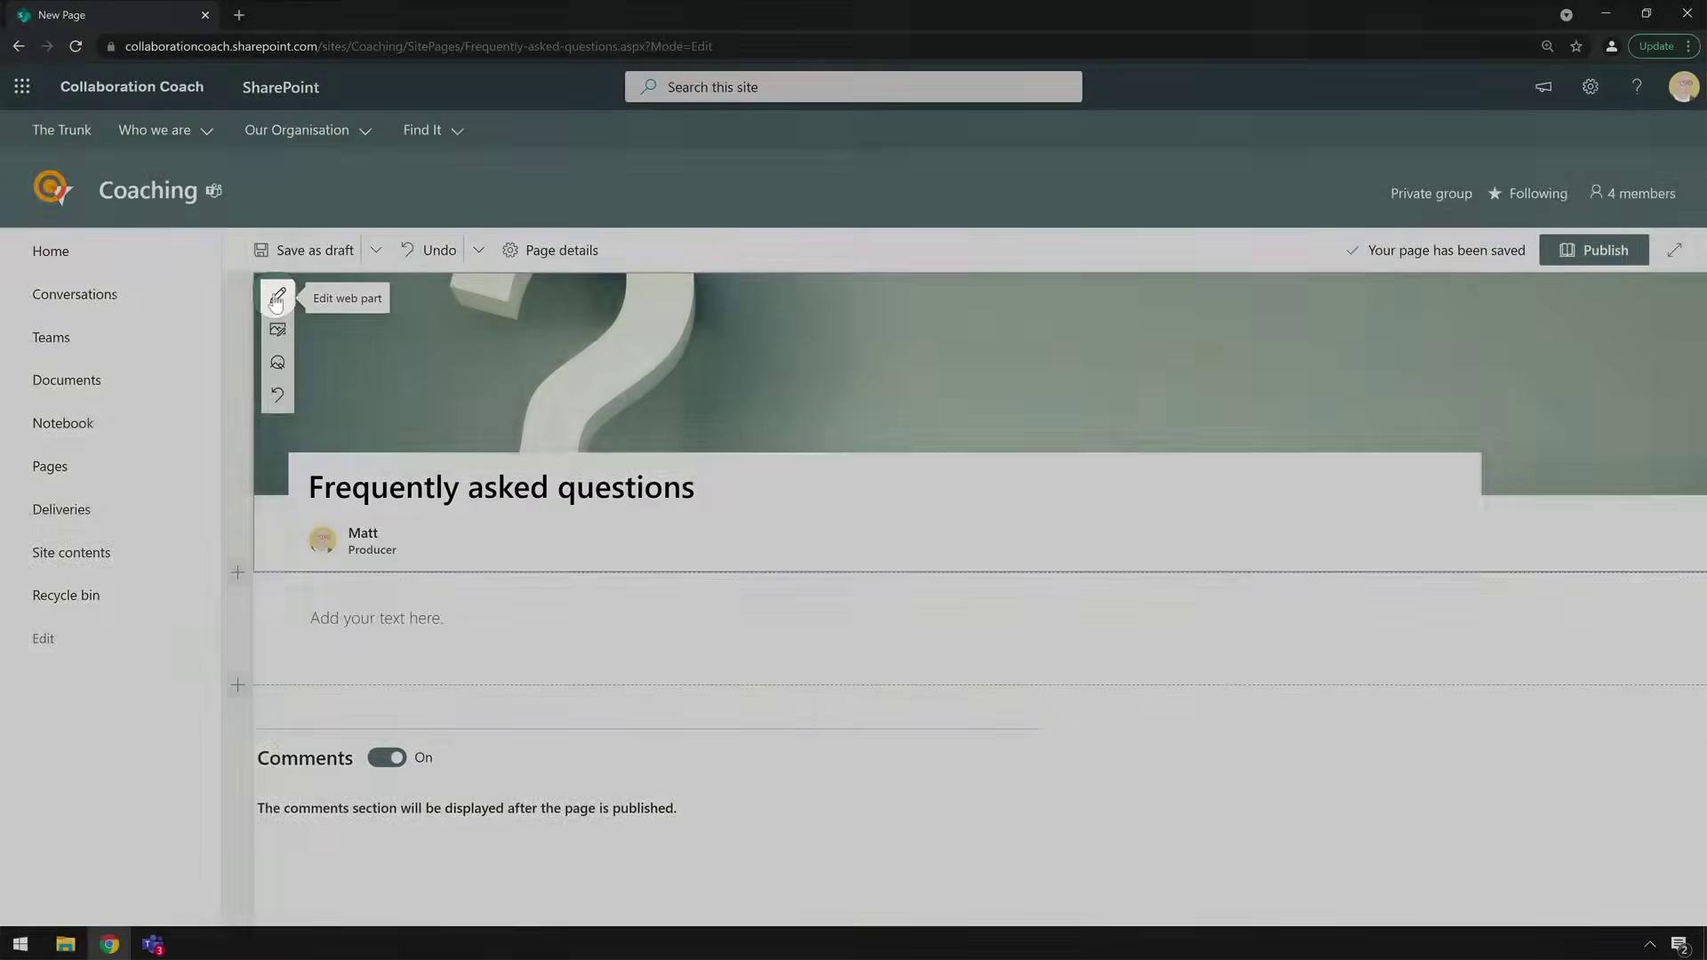
click(277, 298)
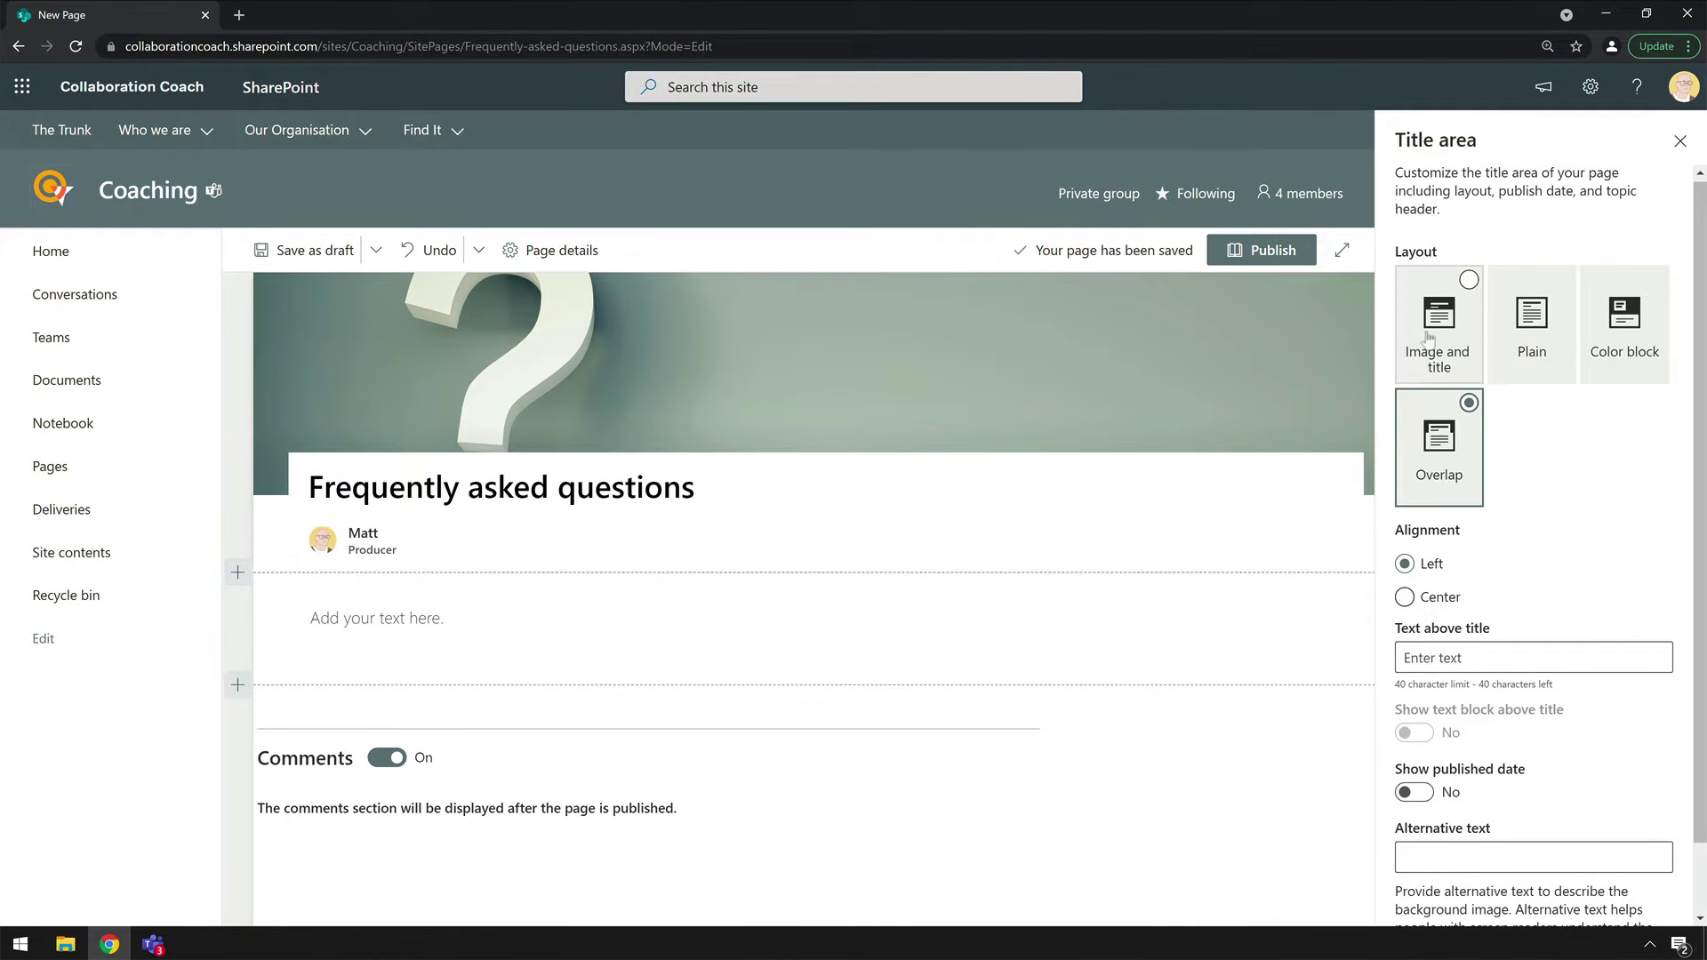
click(1444, 333)
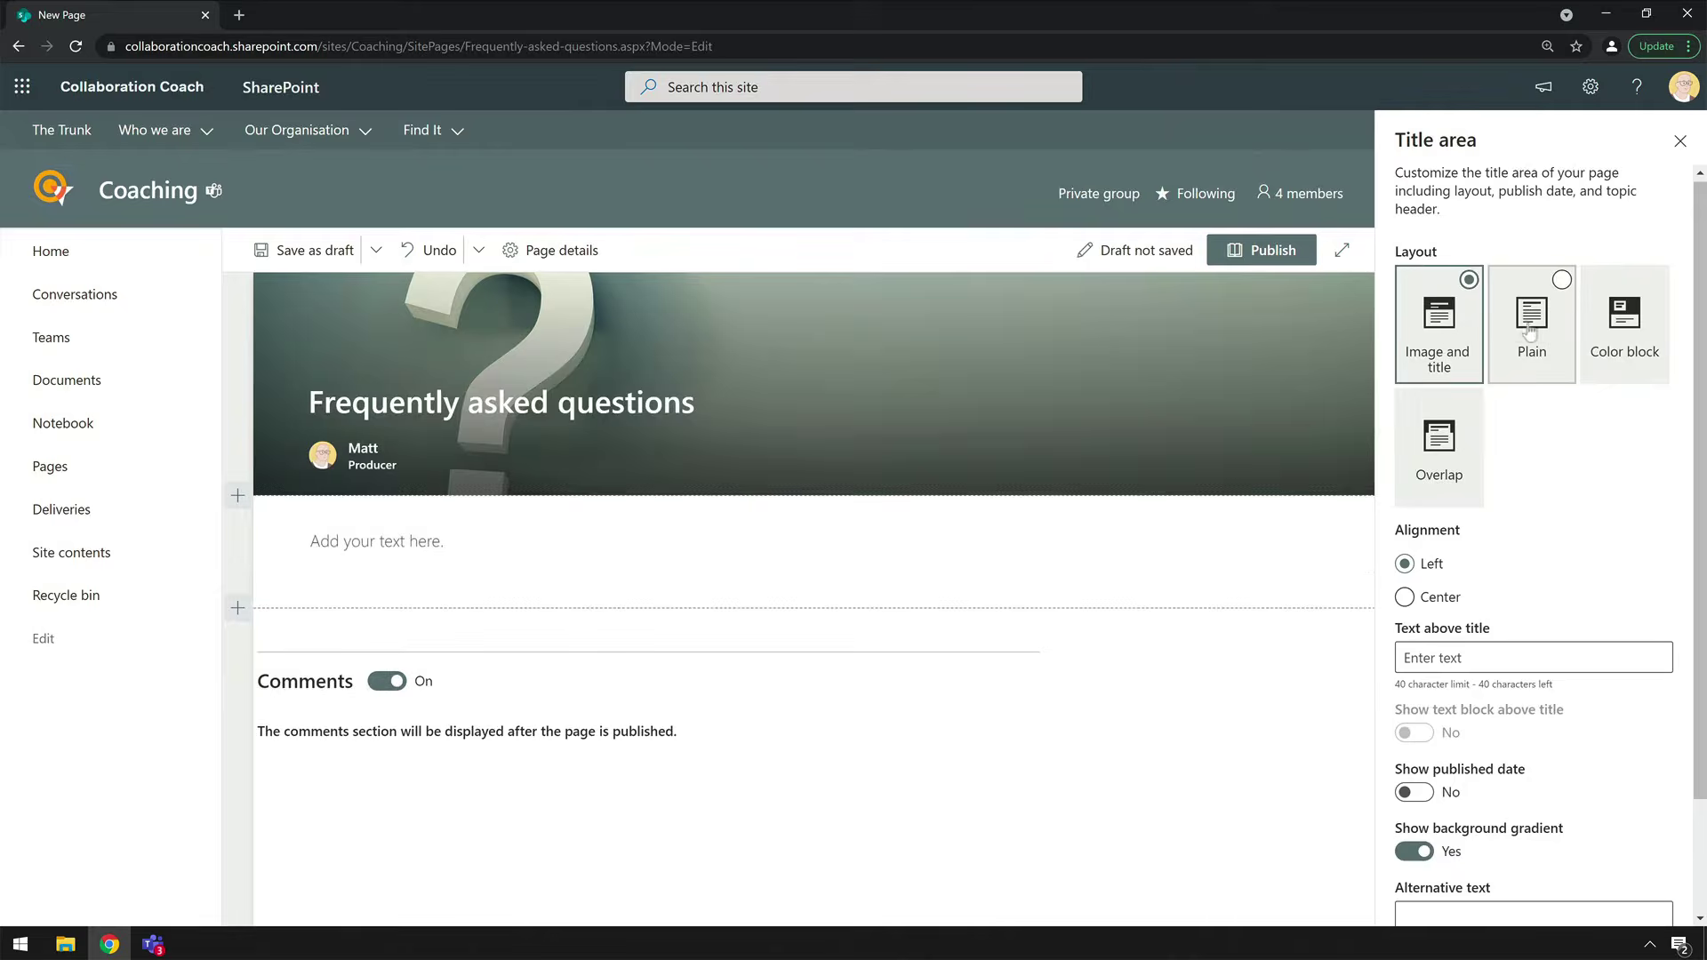
click(1531, 320)
click(1441, 329)
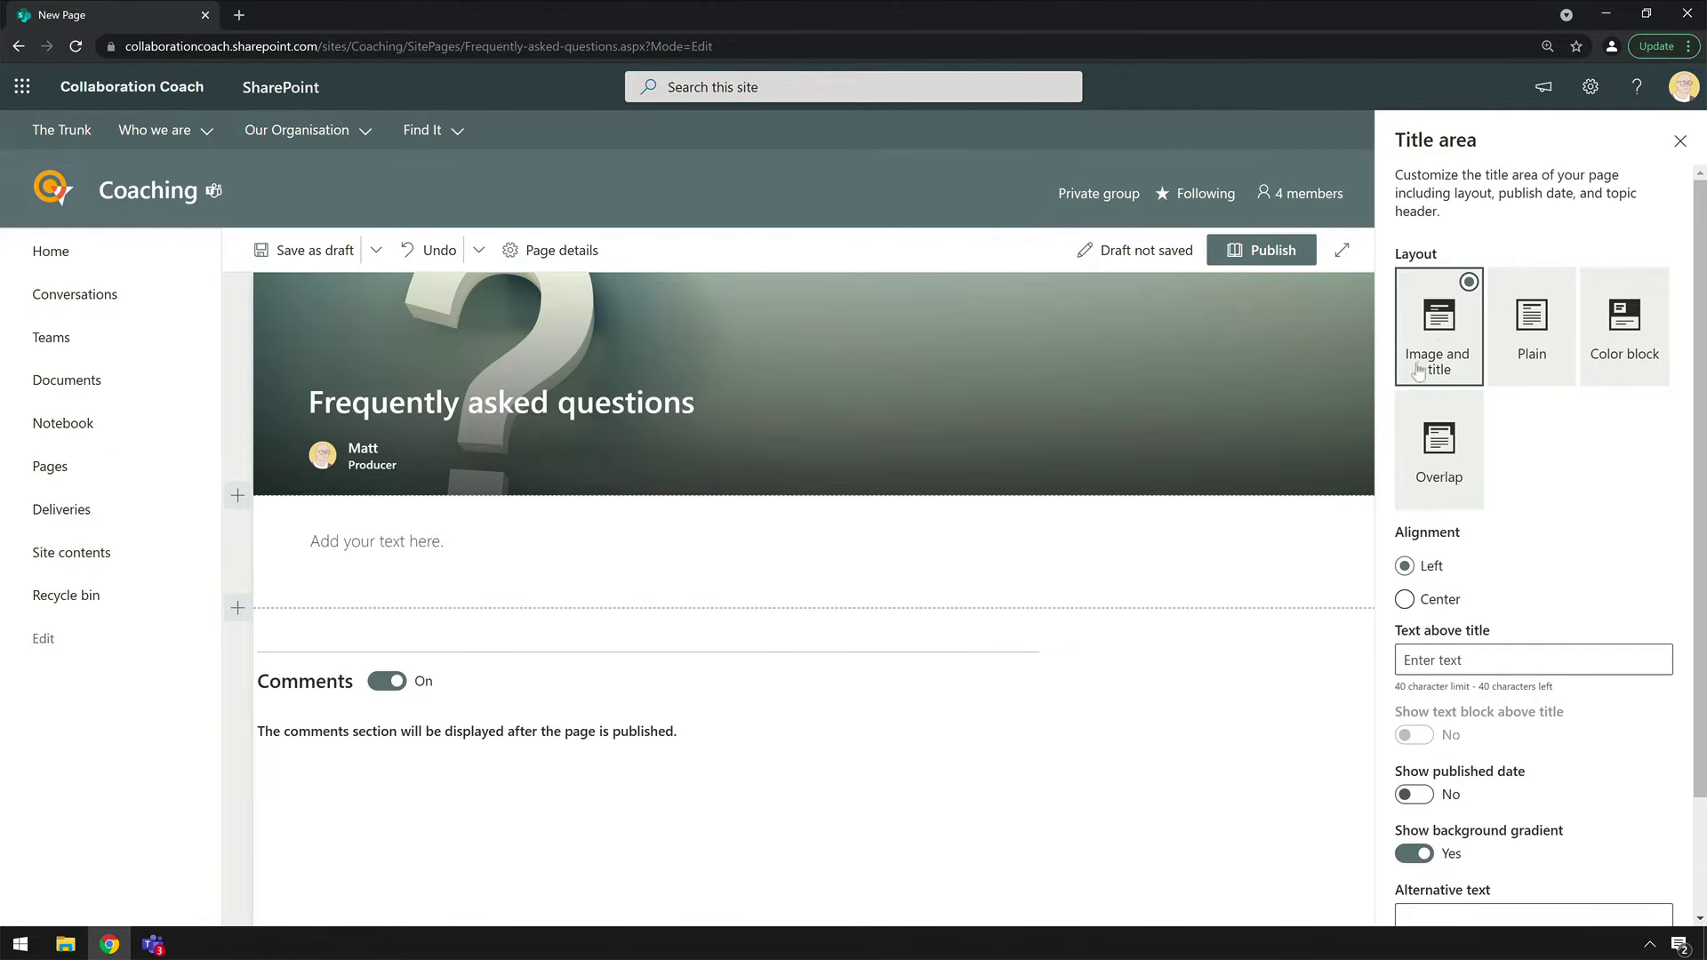
- Add the text "Got a question?" above the page title in the title area settings
mouse_move(400, 375)
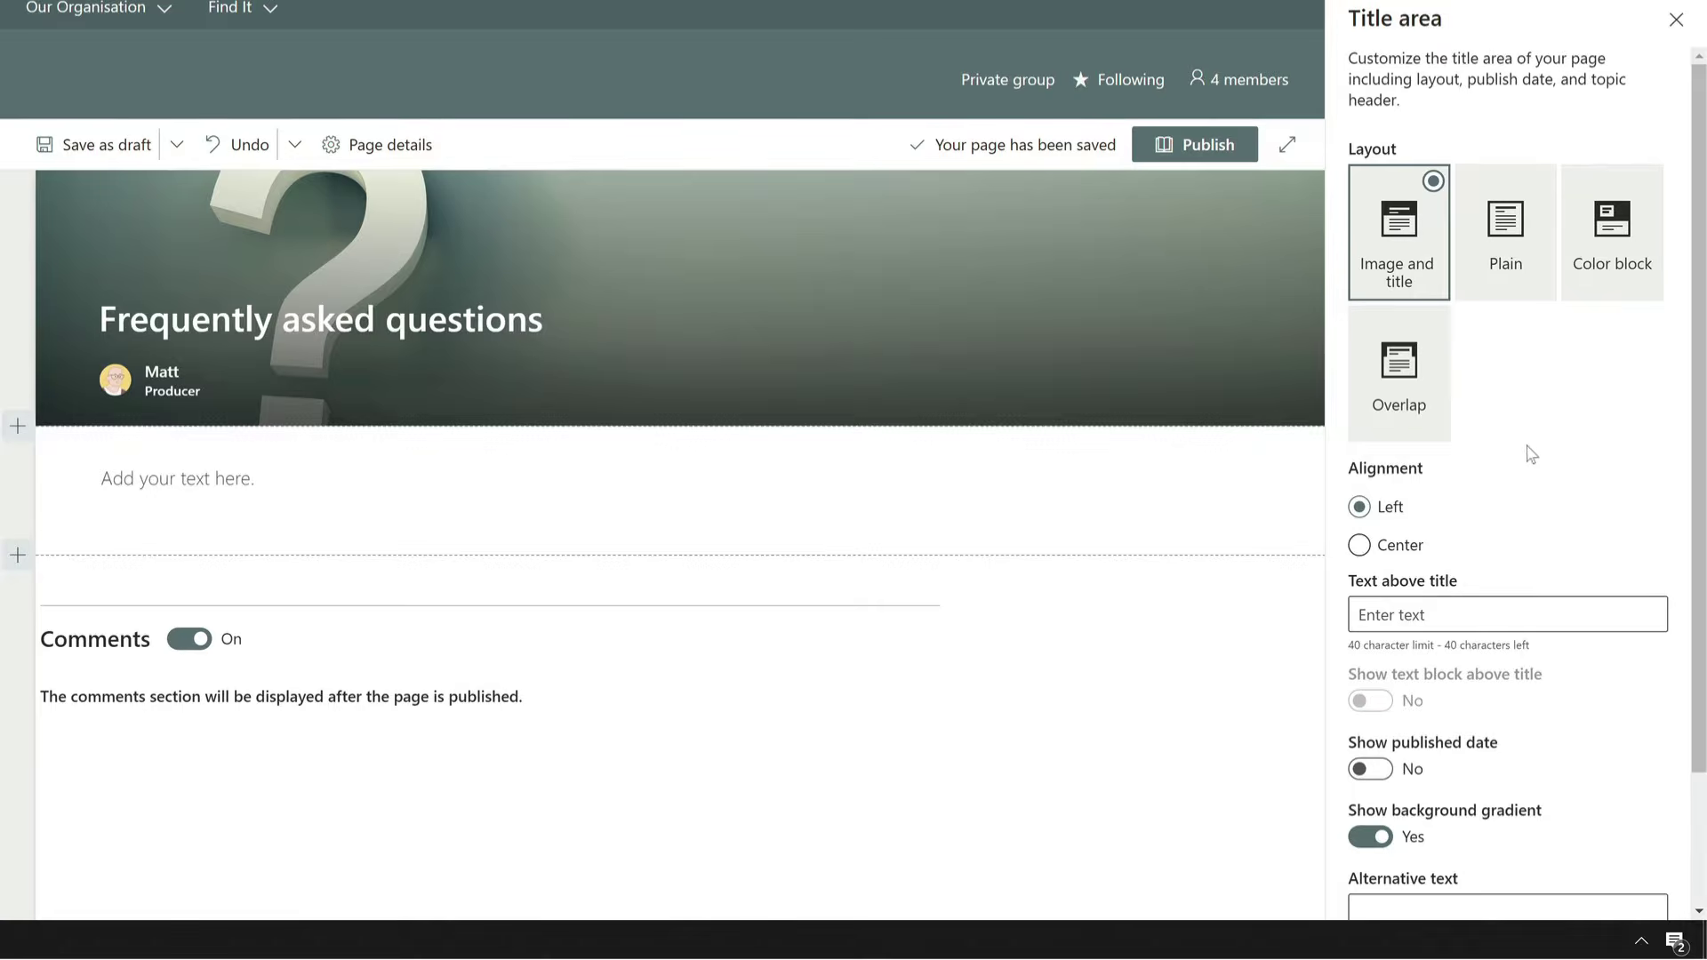
scroll(1531, 454, down, 2)
click(1424, 457)
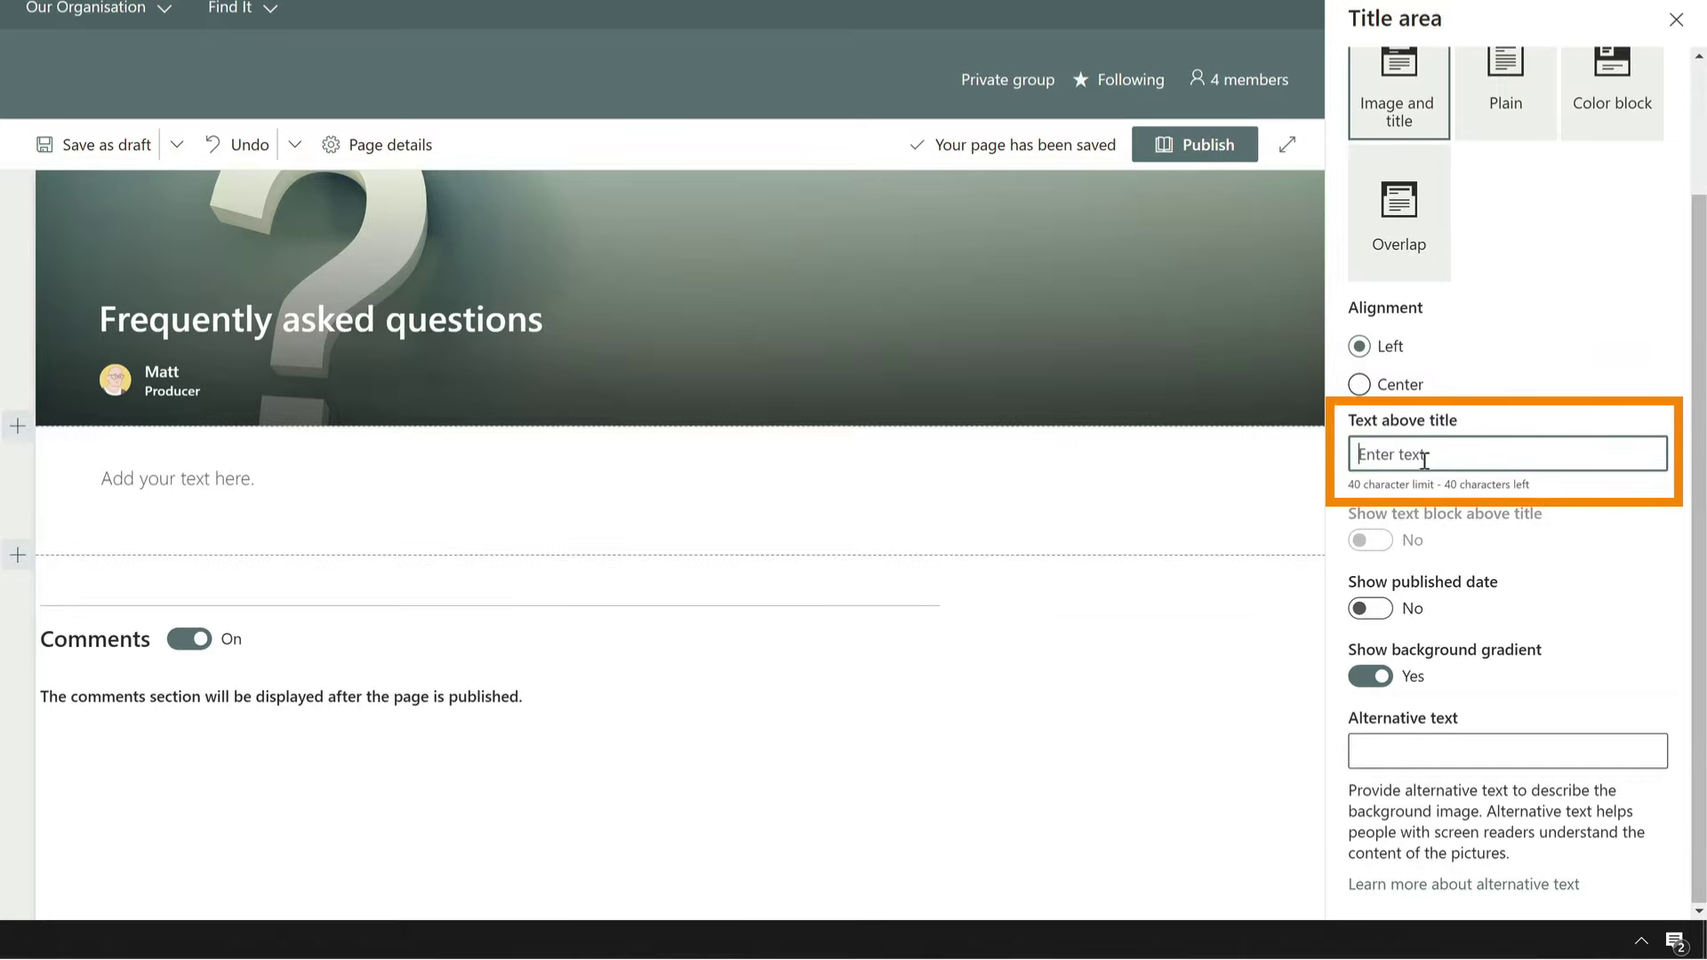
text(Got a)
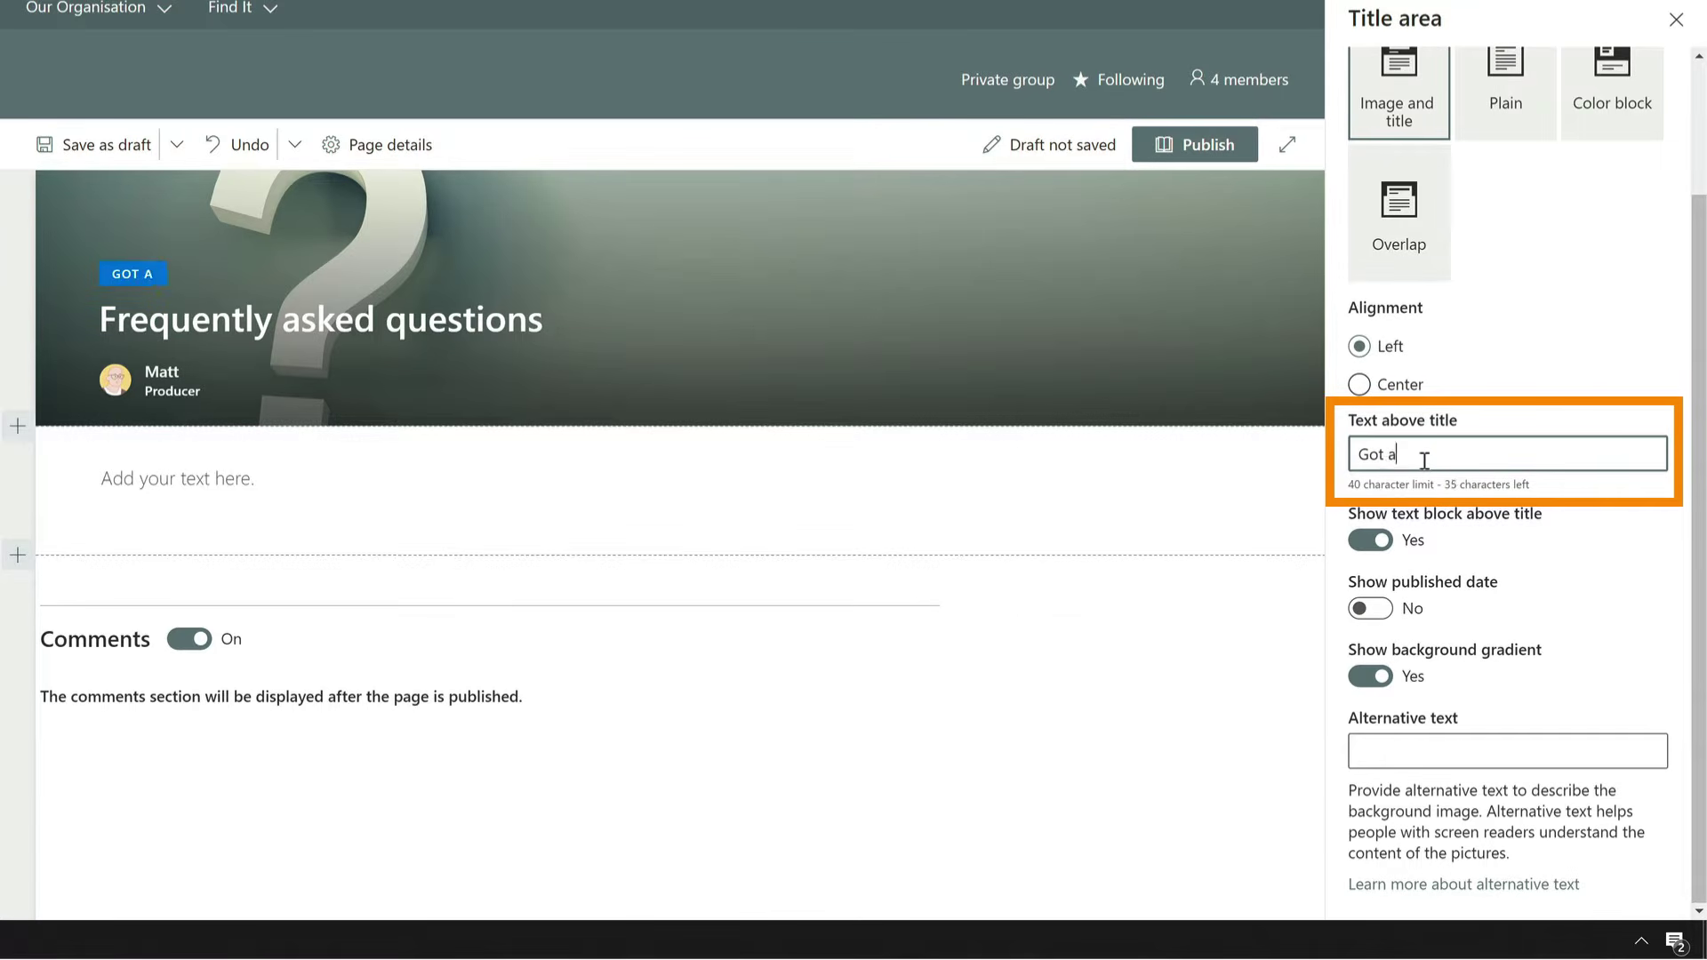
text( question?)
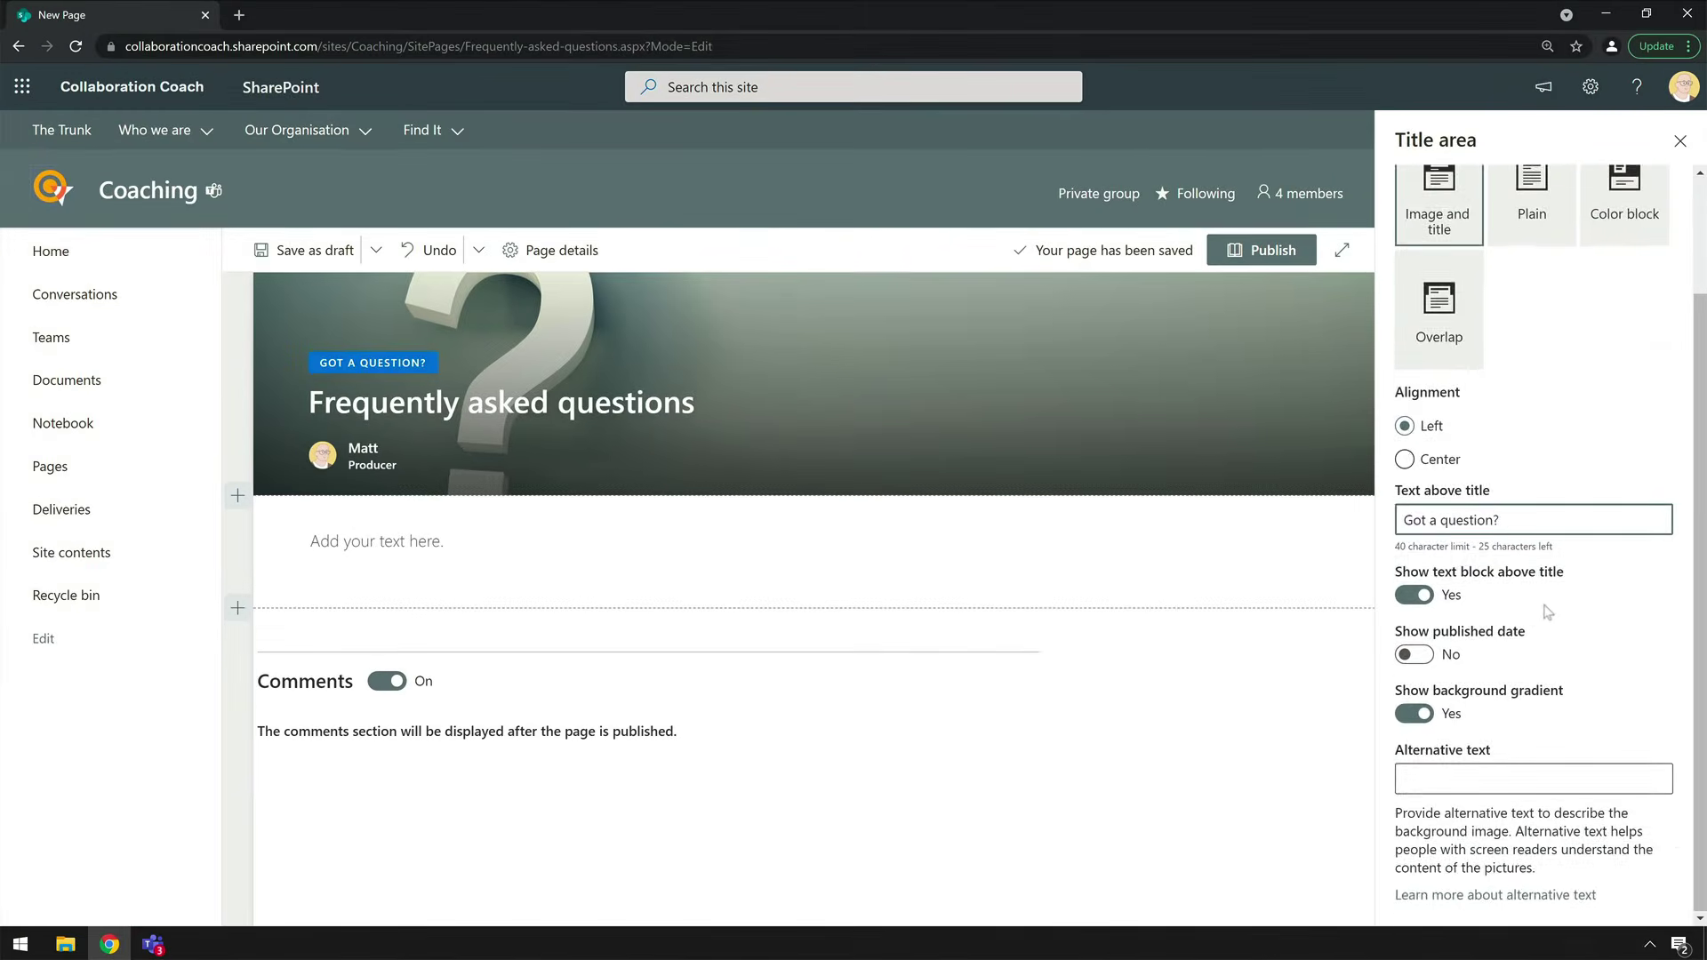
scroll(1579, 618, up, 2)
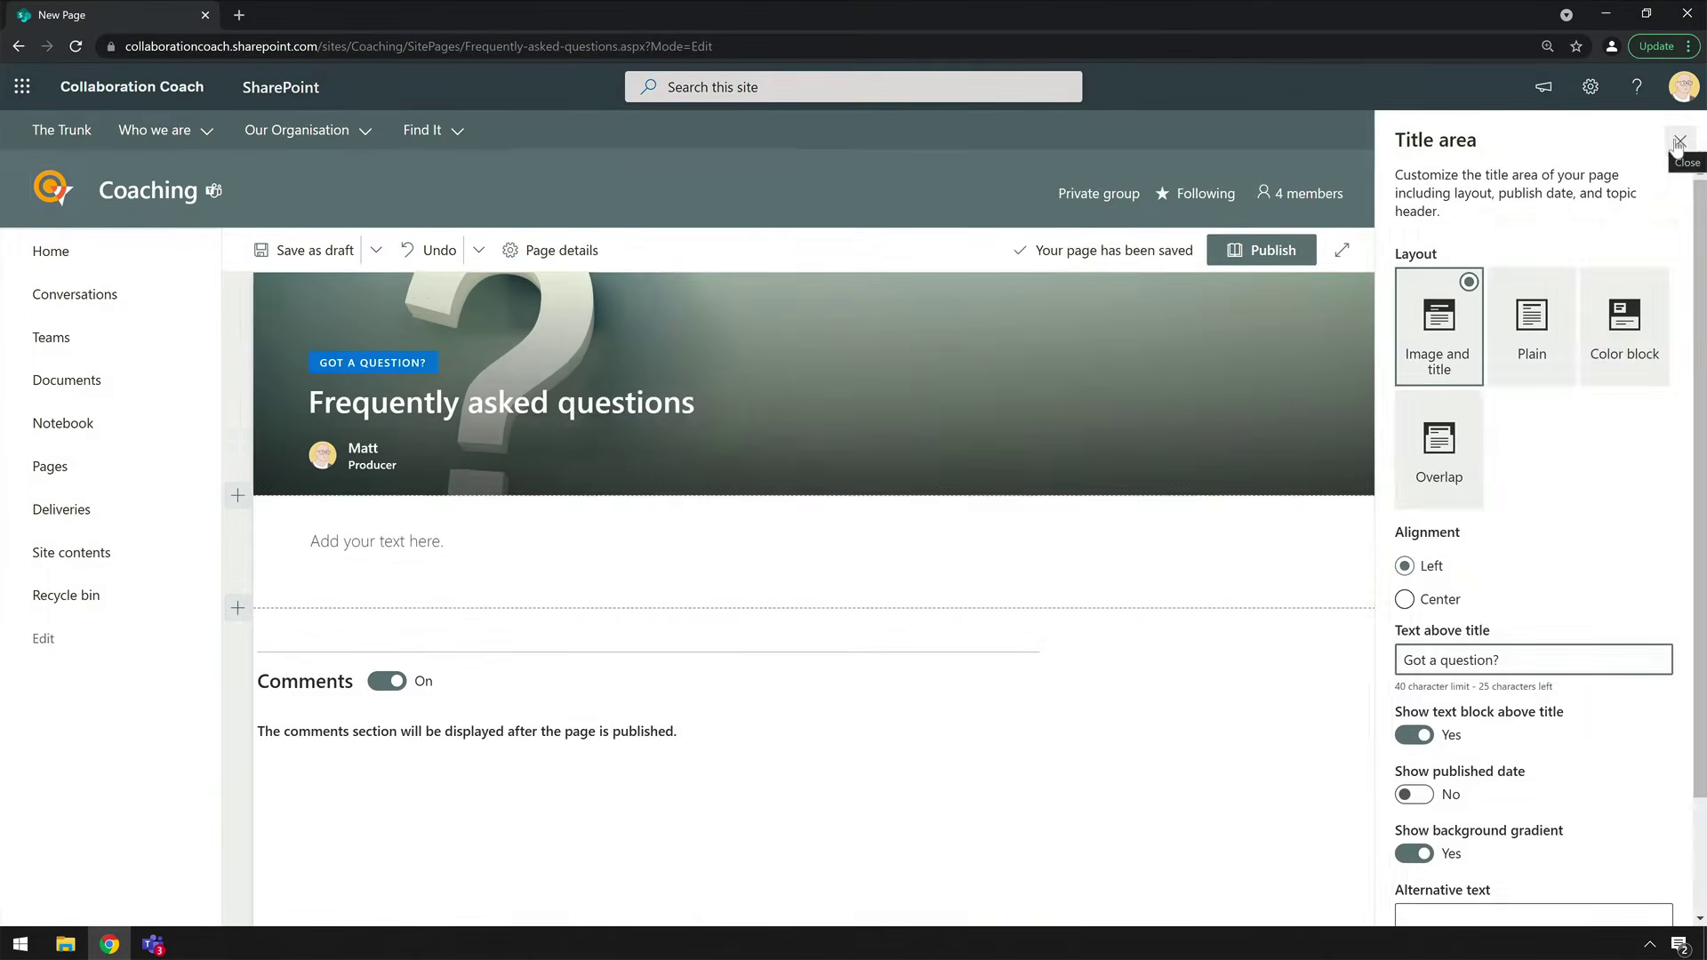
- Make the first page section collapsible, name it "What is the difference between coaching and consulting?" and set its default display to Collapsed
click(1680, 142)
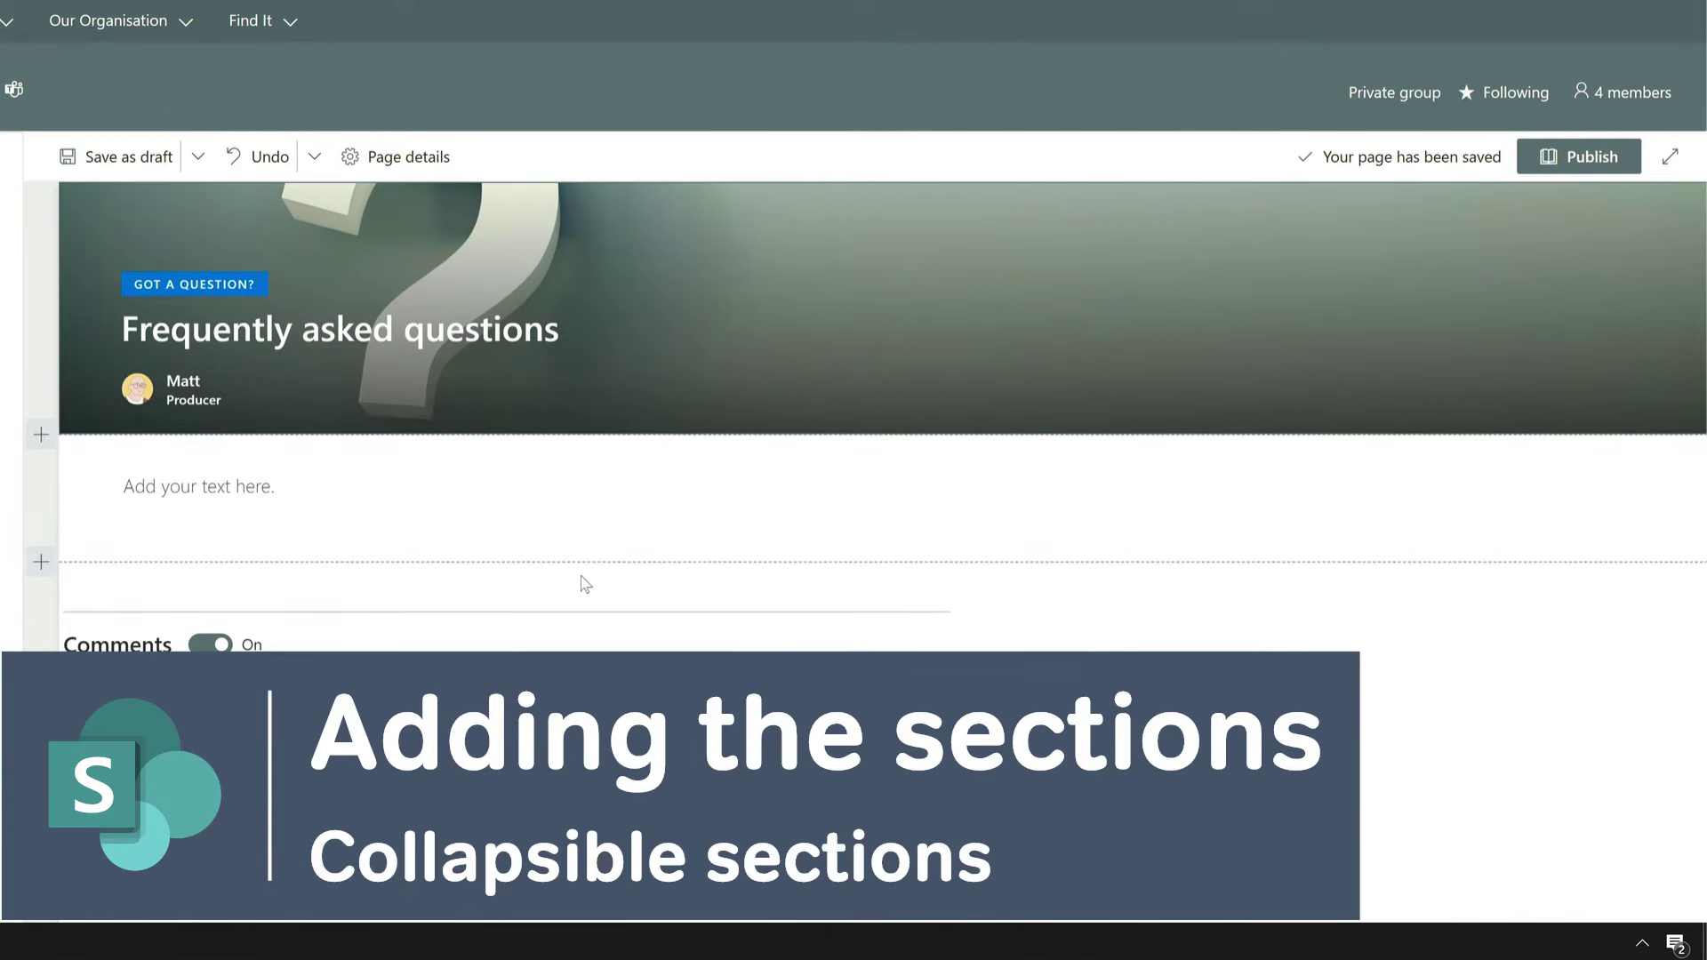
click(139, 474)
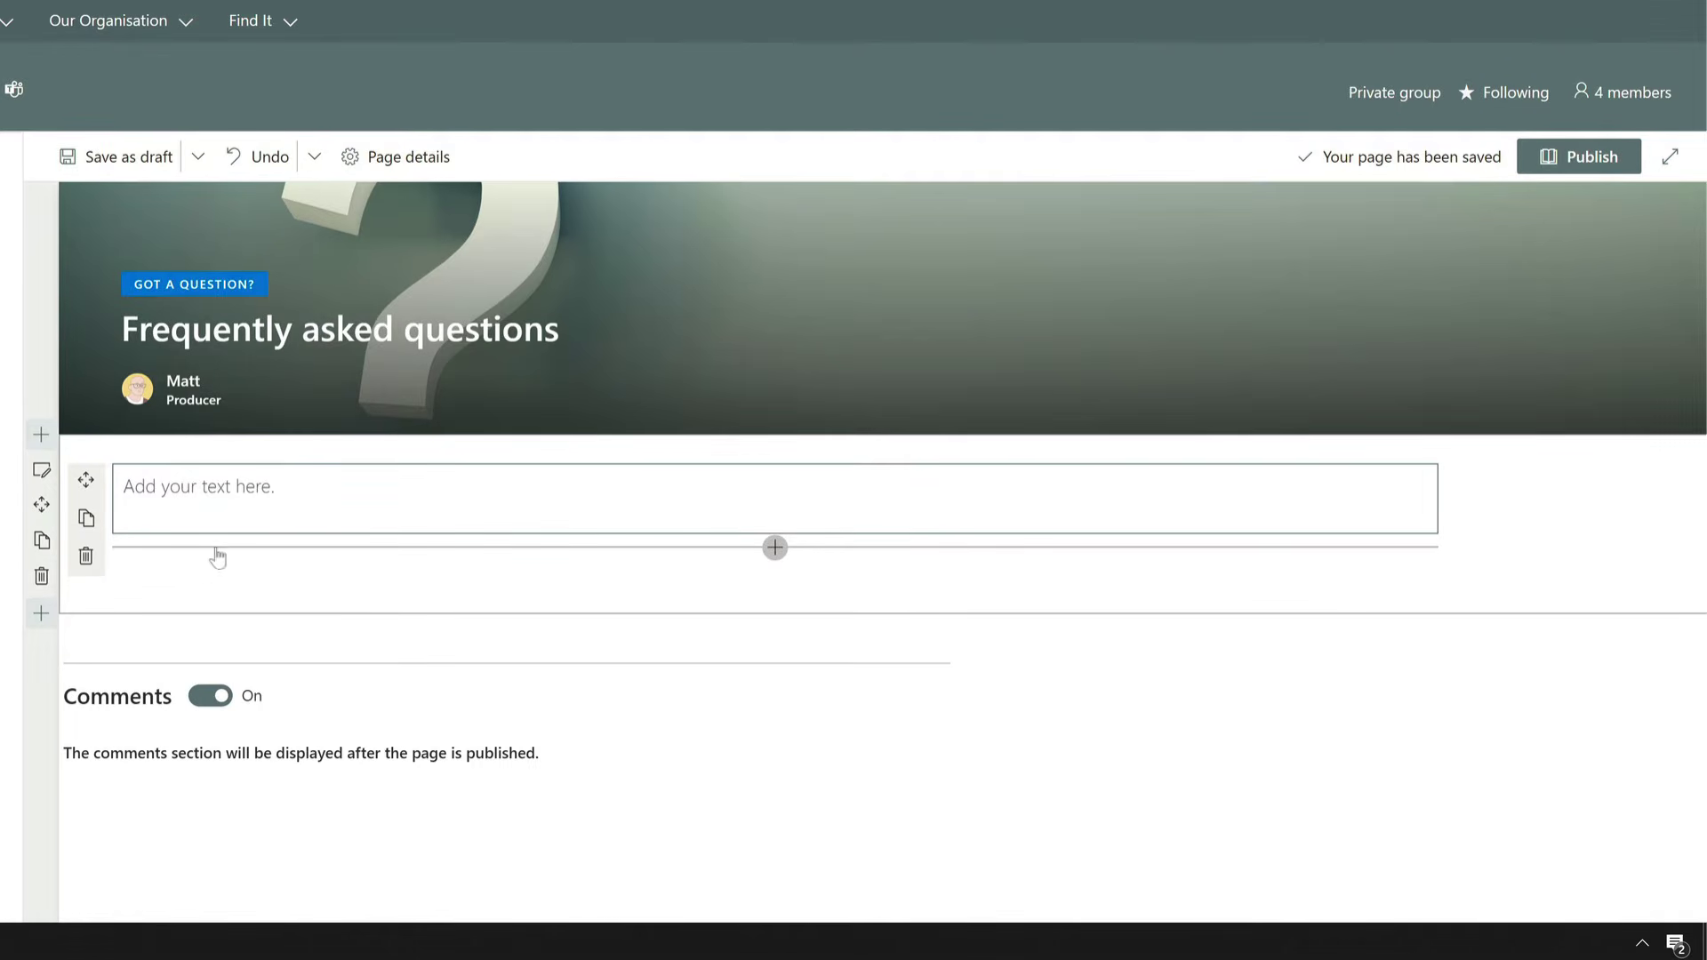
click(231, 492)
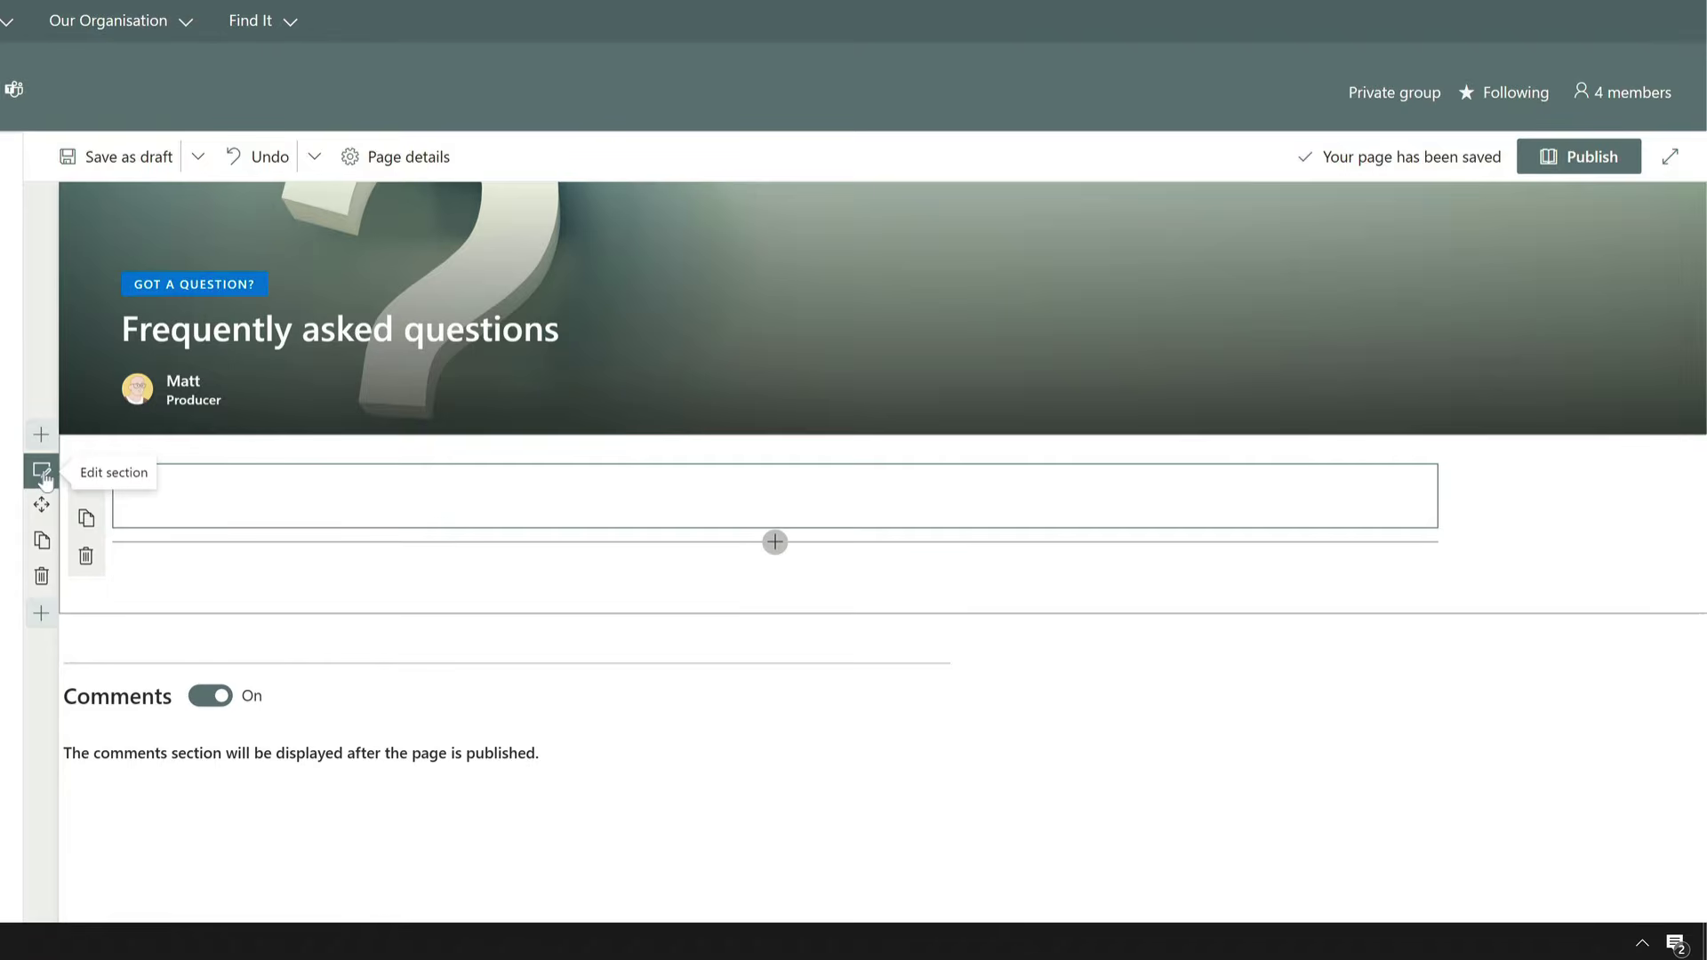
click(43, 474)
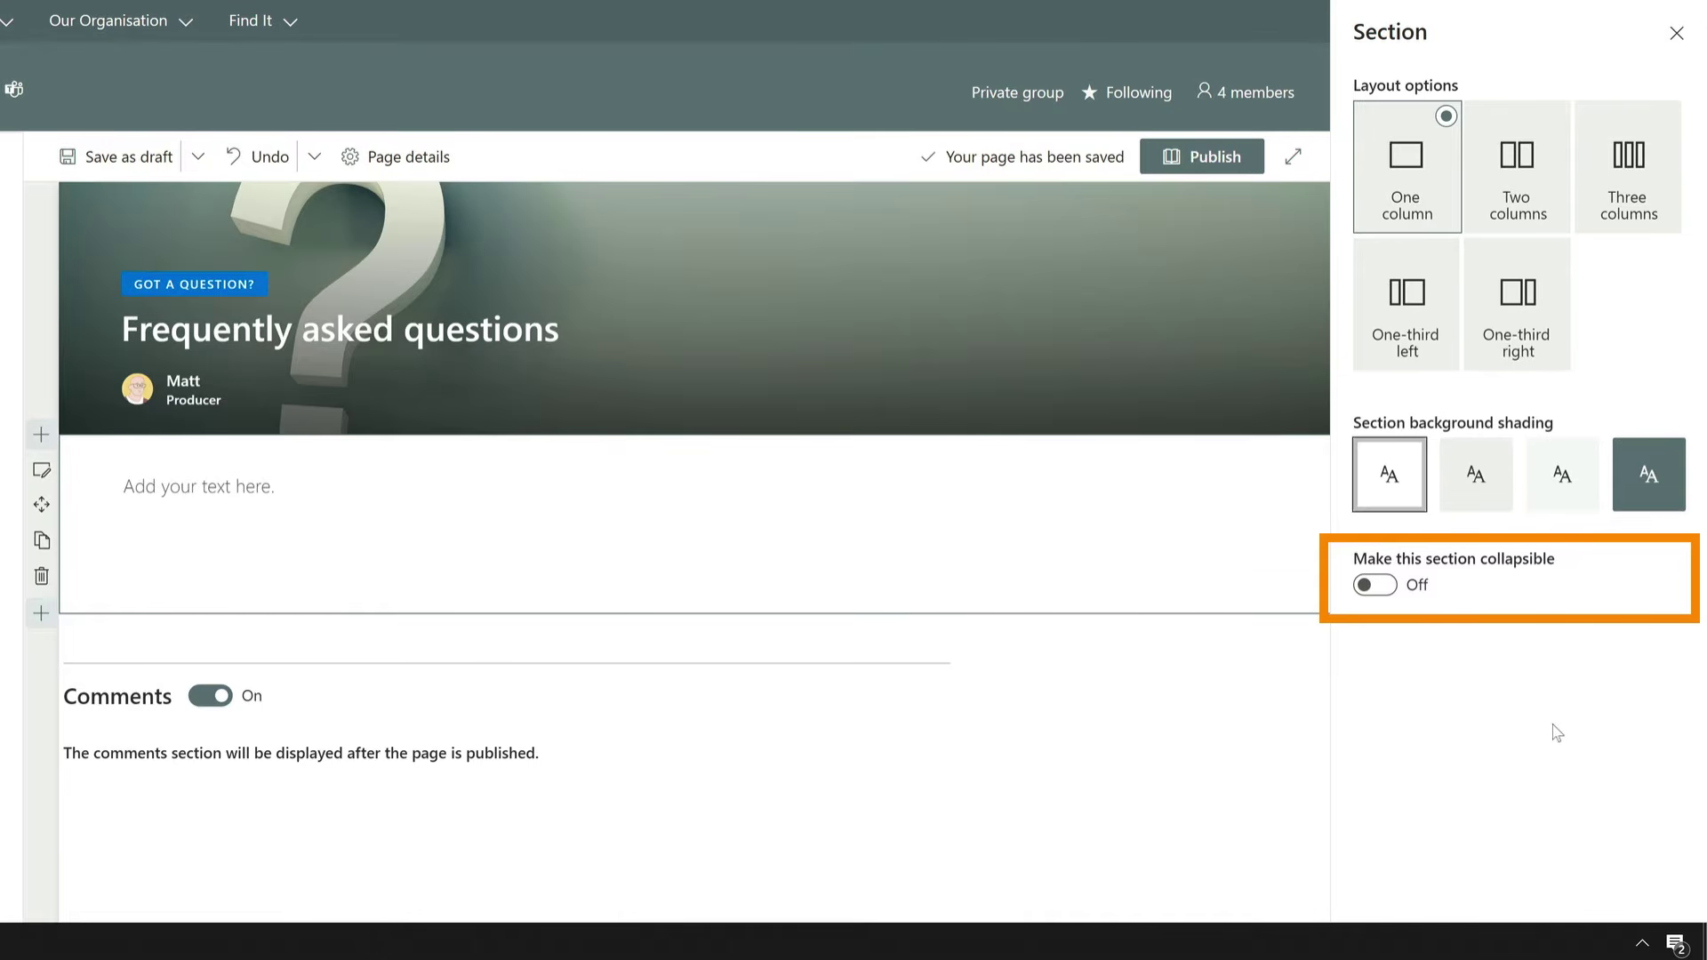
click(1385, 586)
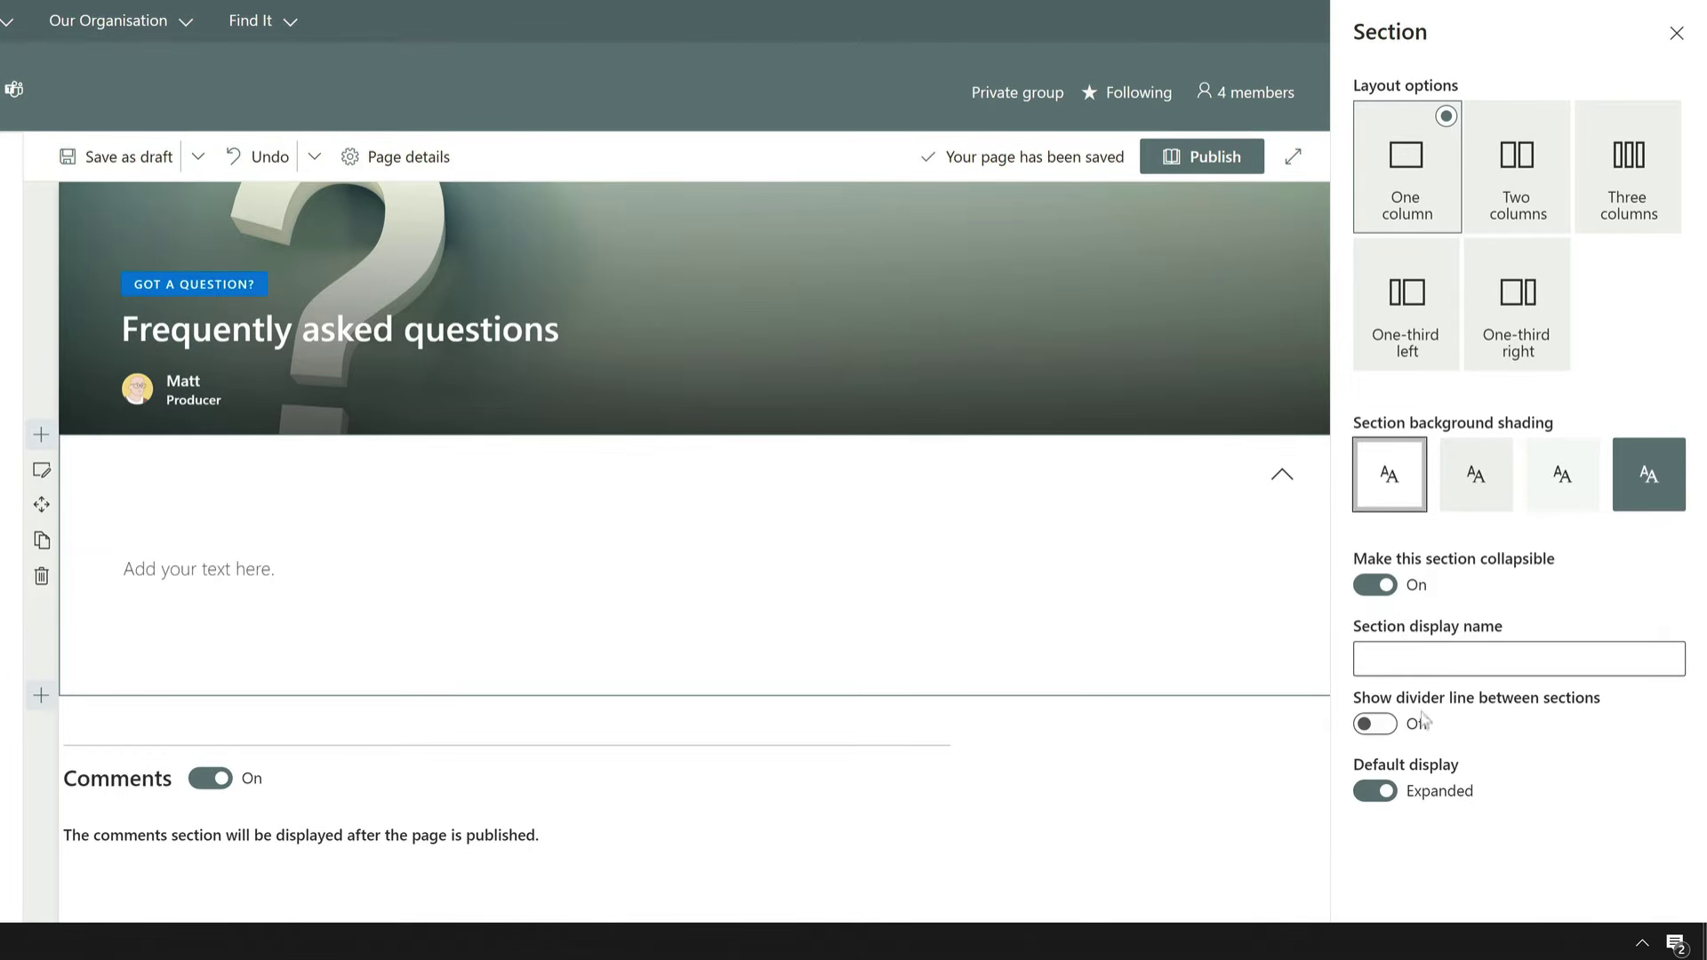
click(1420, 656)
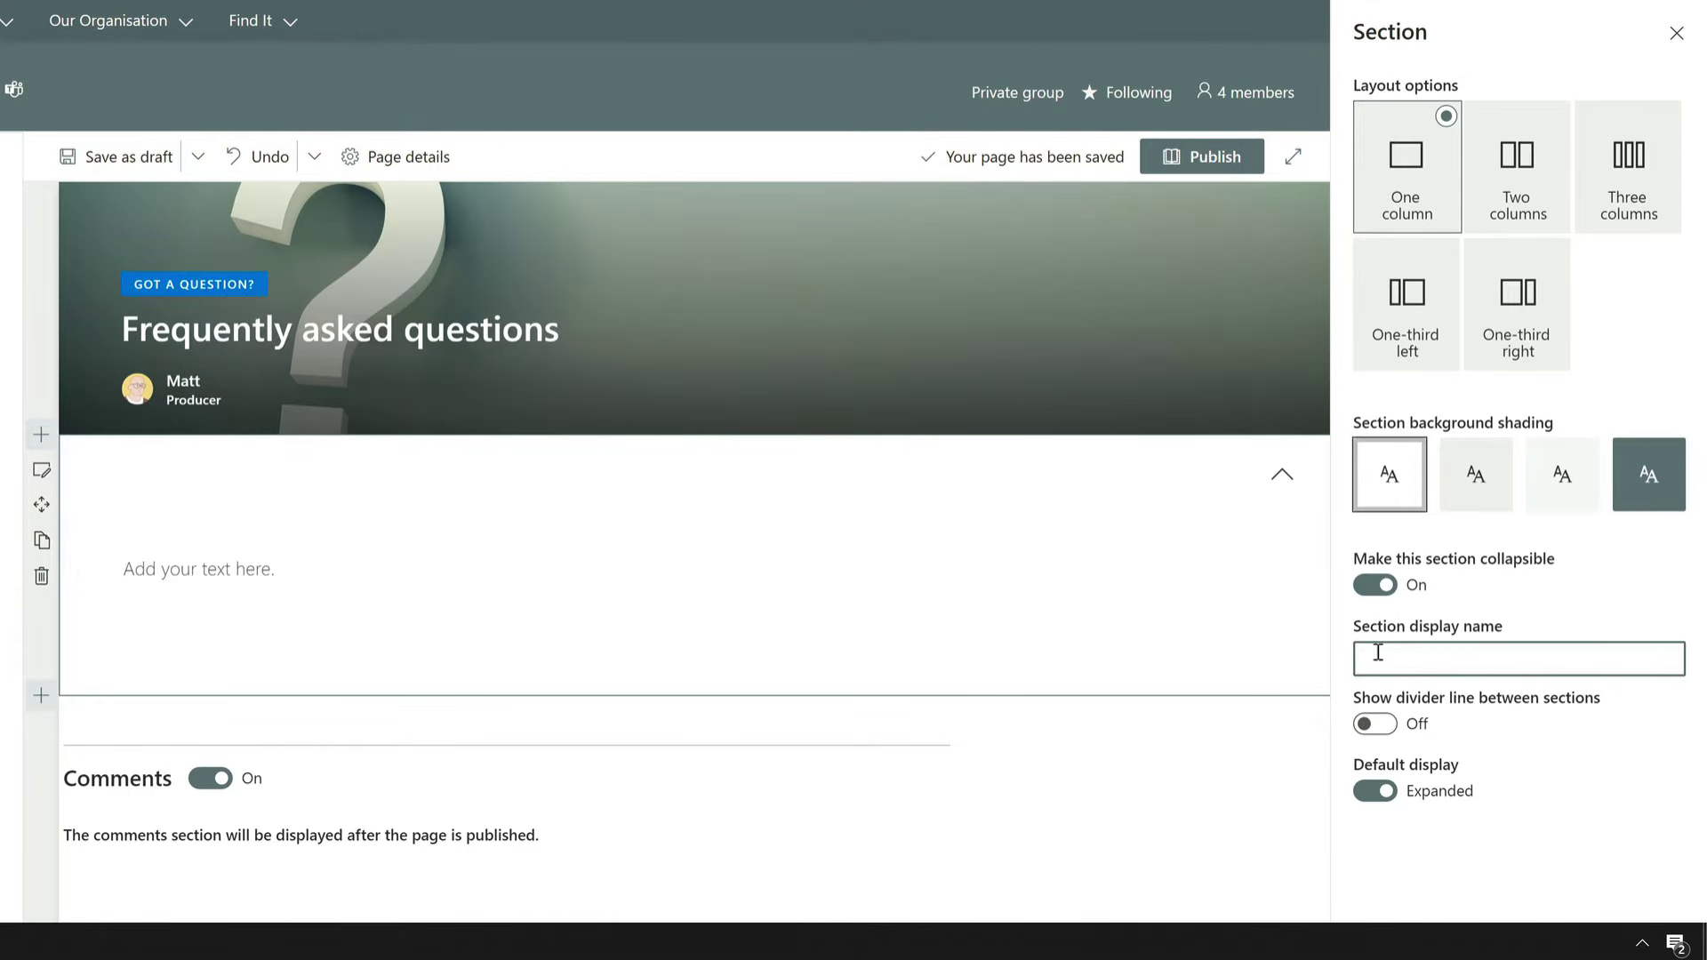
text(What is the difference between coaching and consulting?)
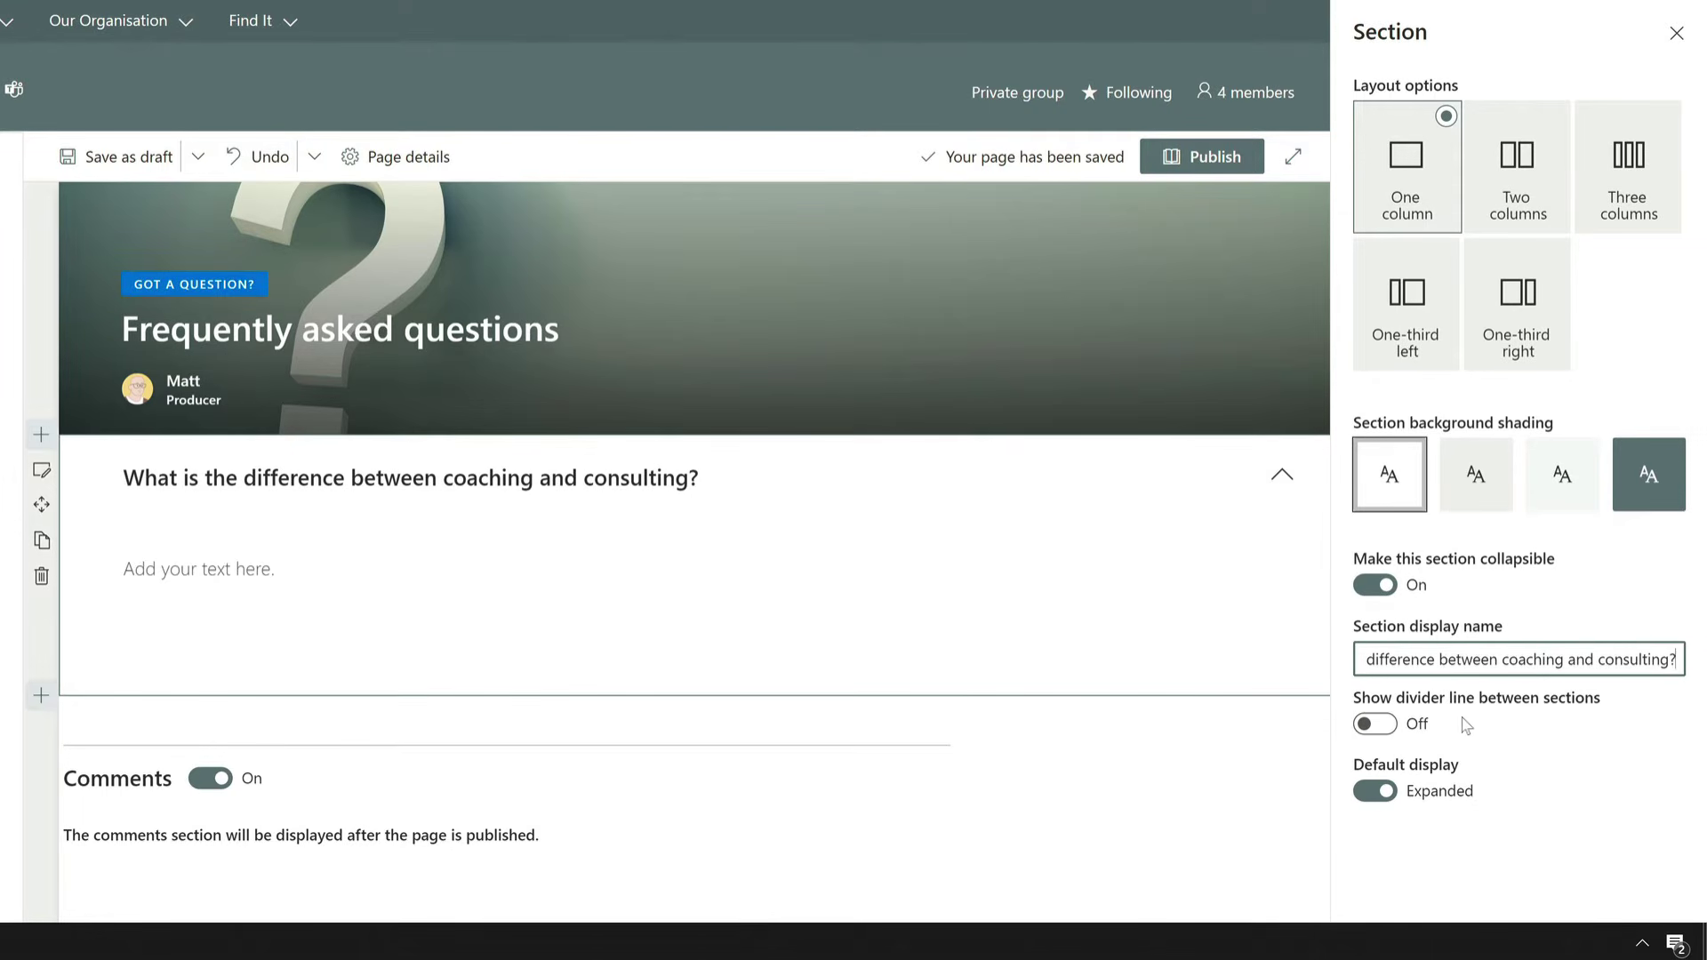
click(1380, 792)
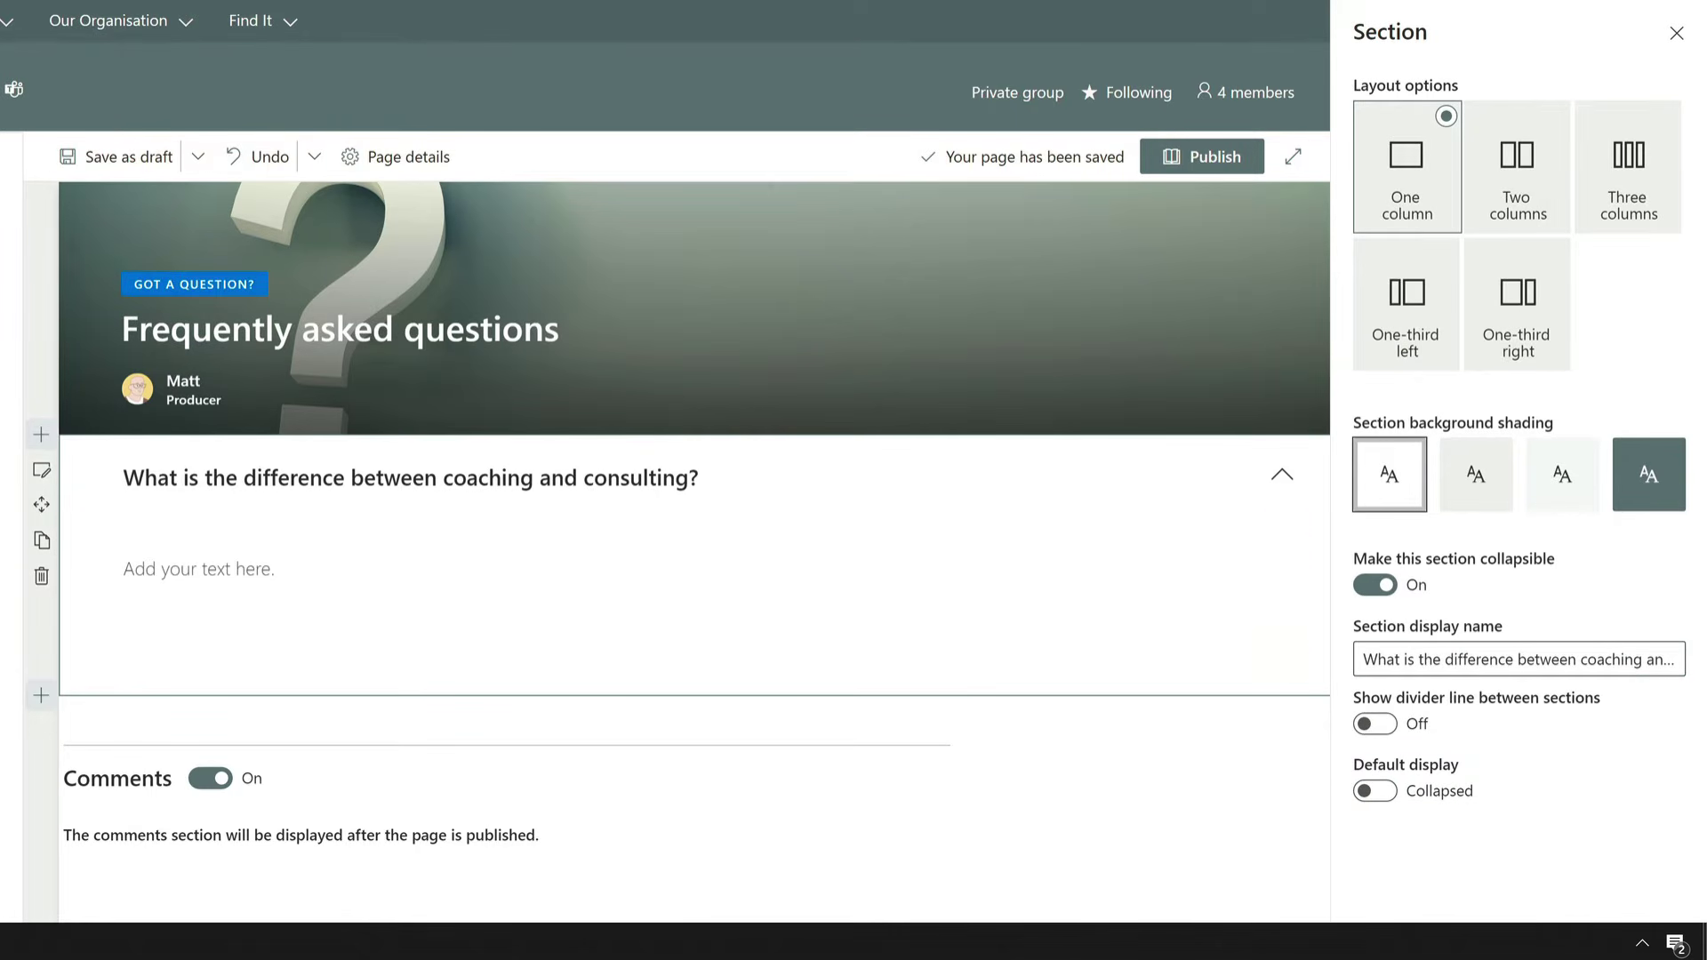
- Enter a Lorem ipsum placeholder paragraph as the section's answer, and test collapsing and expanding the section
click(207, 571)
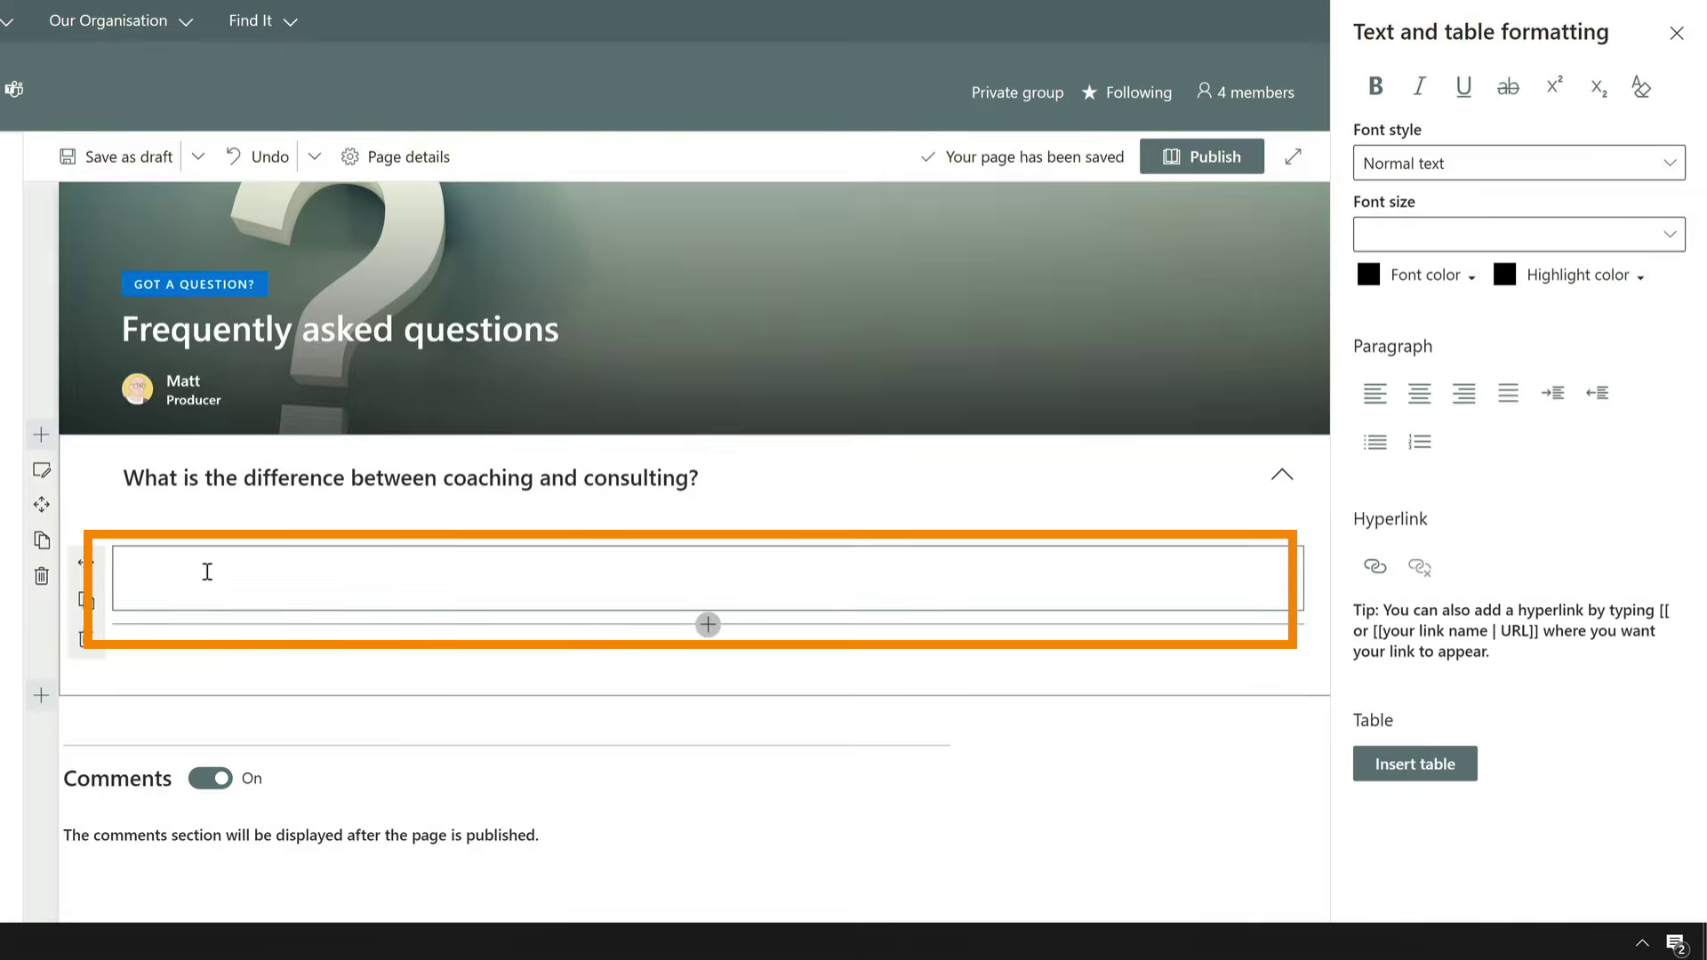
text(Lorem ipsum dolor sit amet, consectetur adipiscing elit. Fusce vehicula velit eget elit tempor, sed vestibulum nisi convallis. Curabitur sagittis enim venenatis dui suscipit, id efficitur ex ultricies. Mauris velit risus, volutpat eu lectus nec, feugiat venenatis felis. Etiam sollicitudin justo non lacus blandit molestie. Vivamus semper, tellus sit amet semper malesuada, lorem tellus pharetra purus, nec consequat velit ipsum vel dolor. Vivamus a sapien cursus felis volutpat porttitor nec nec mi. Nunc sollicitudin ut eros nec porttitor. Nam sagittis vitae diam nec luctus.)
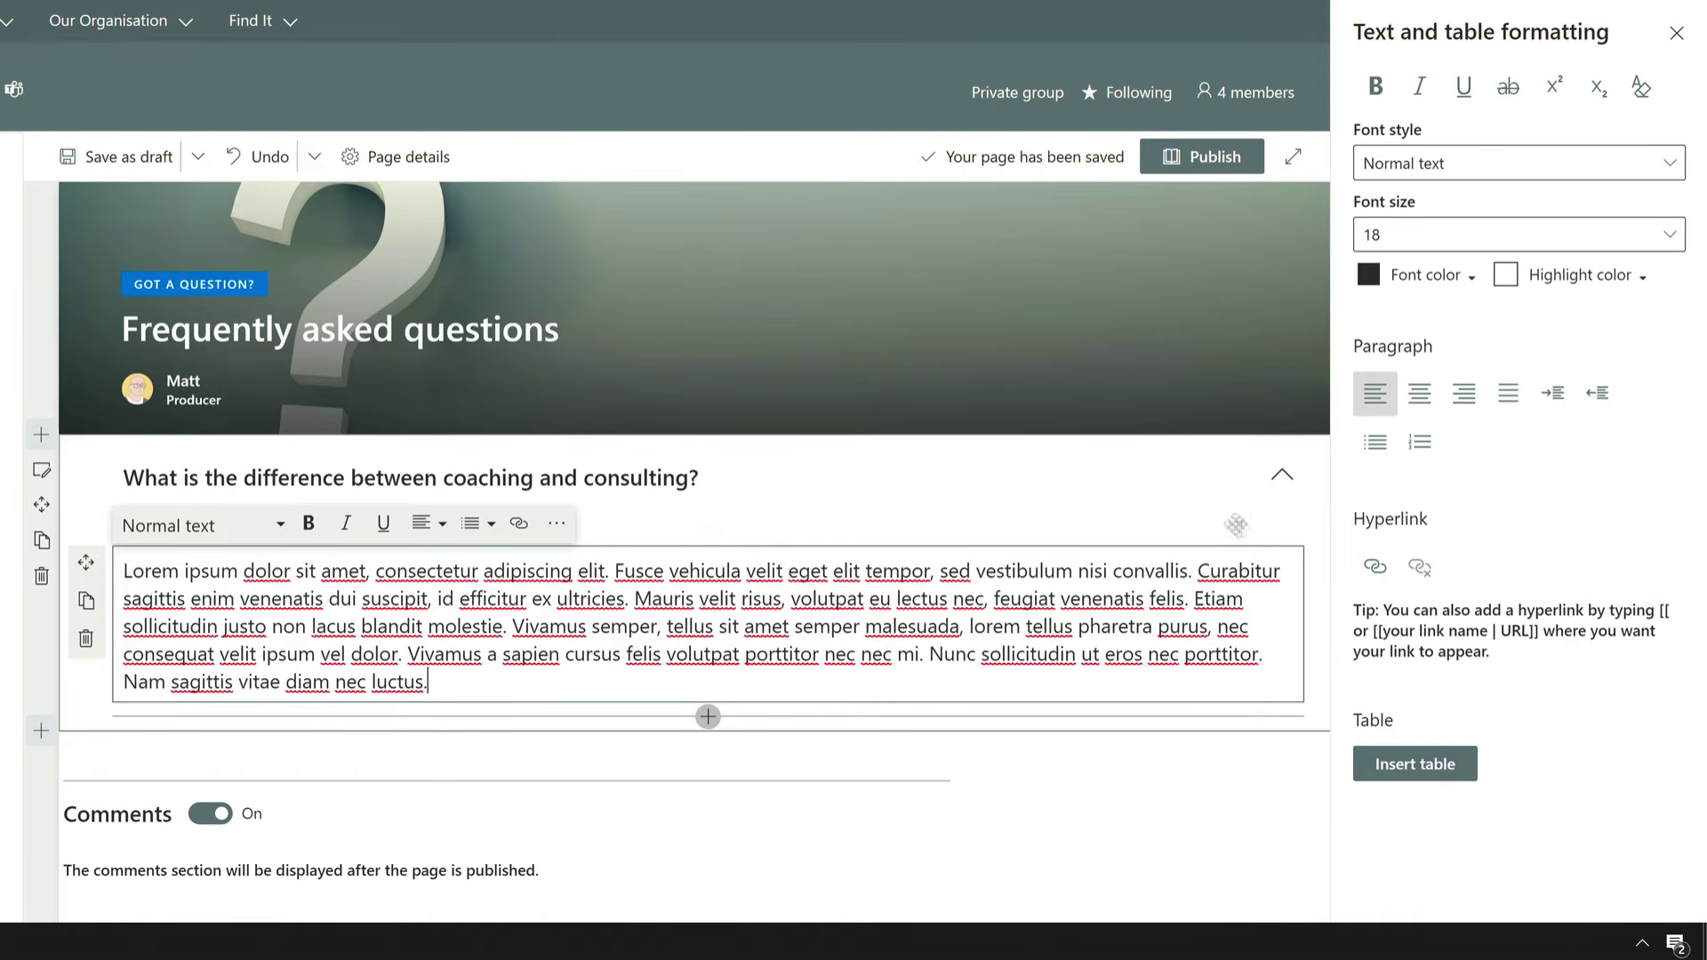
click(1677, 33)
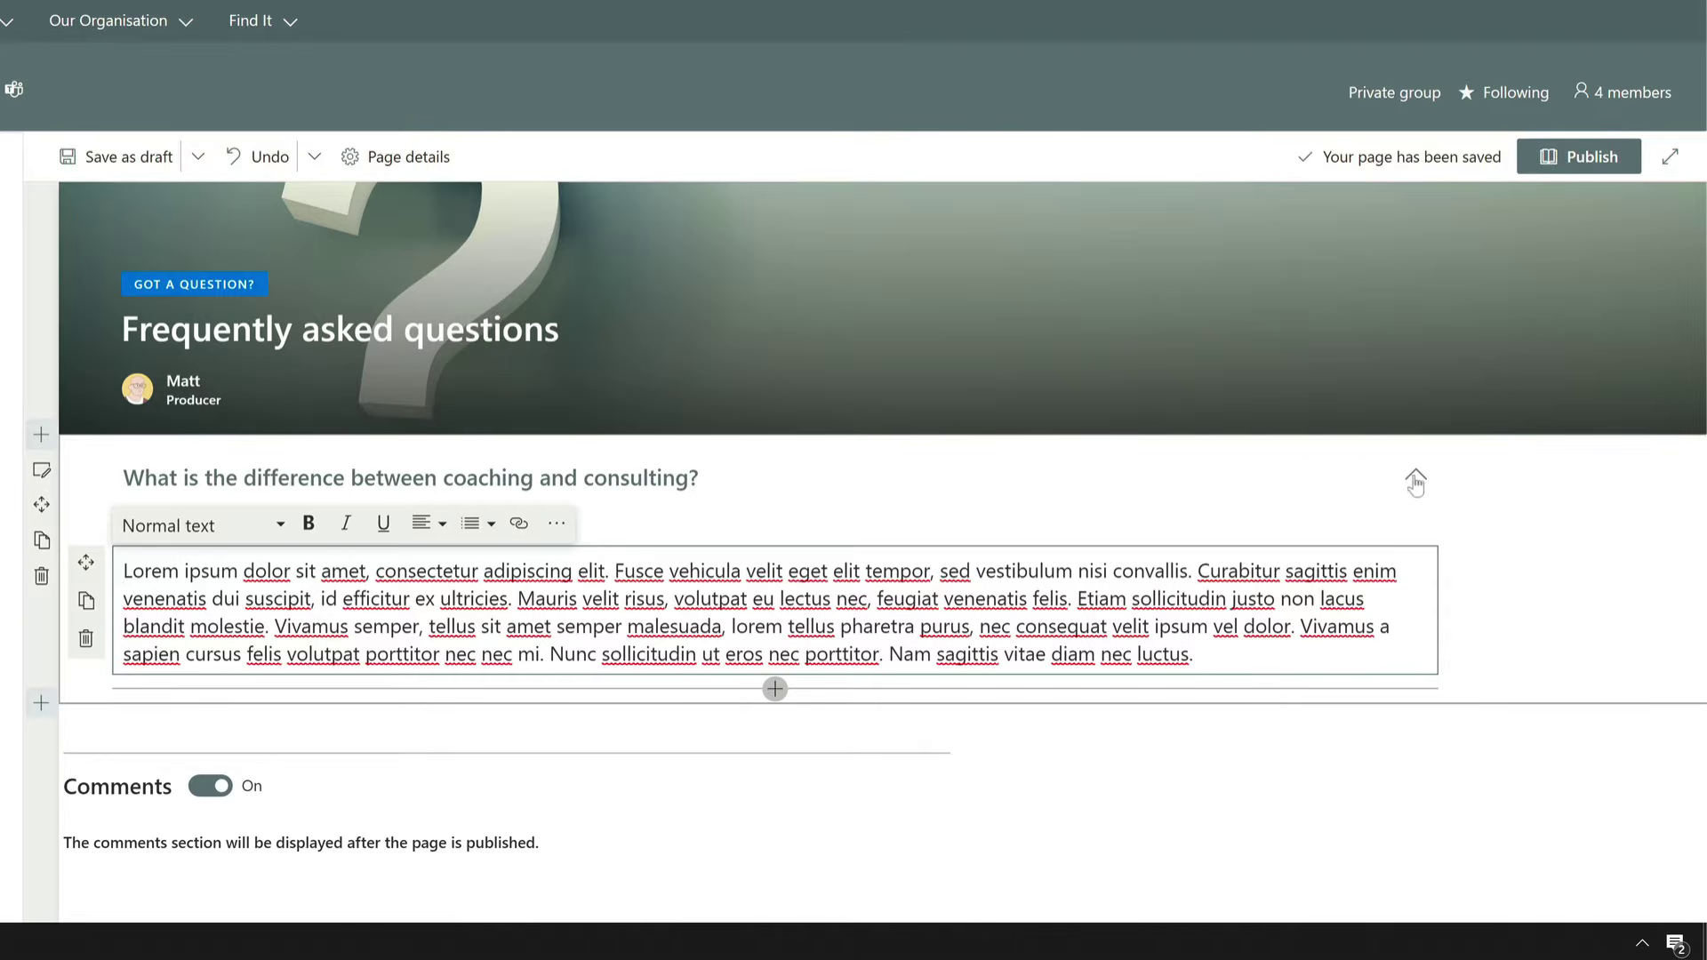
click(1414, 485)
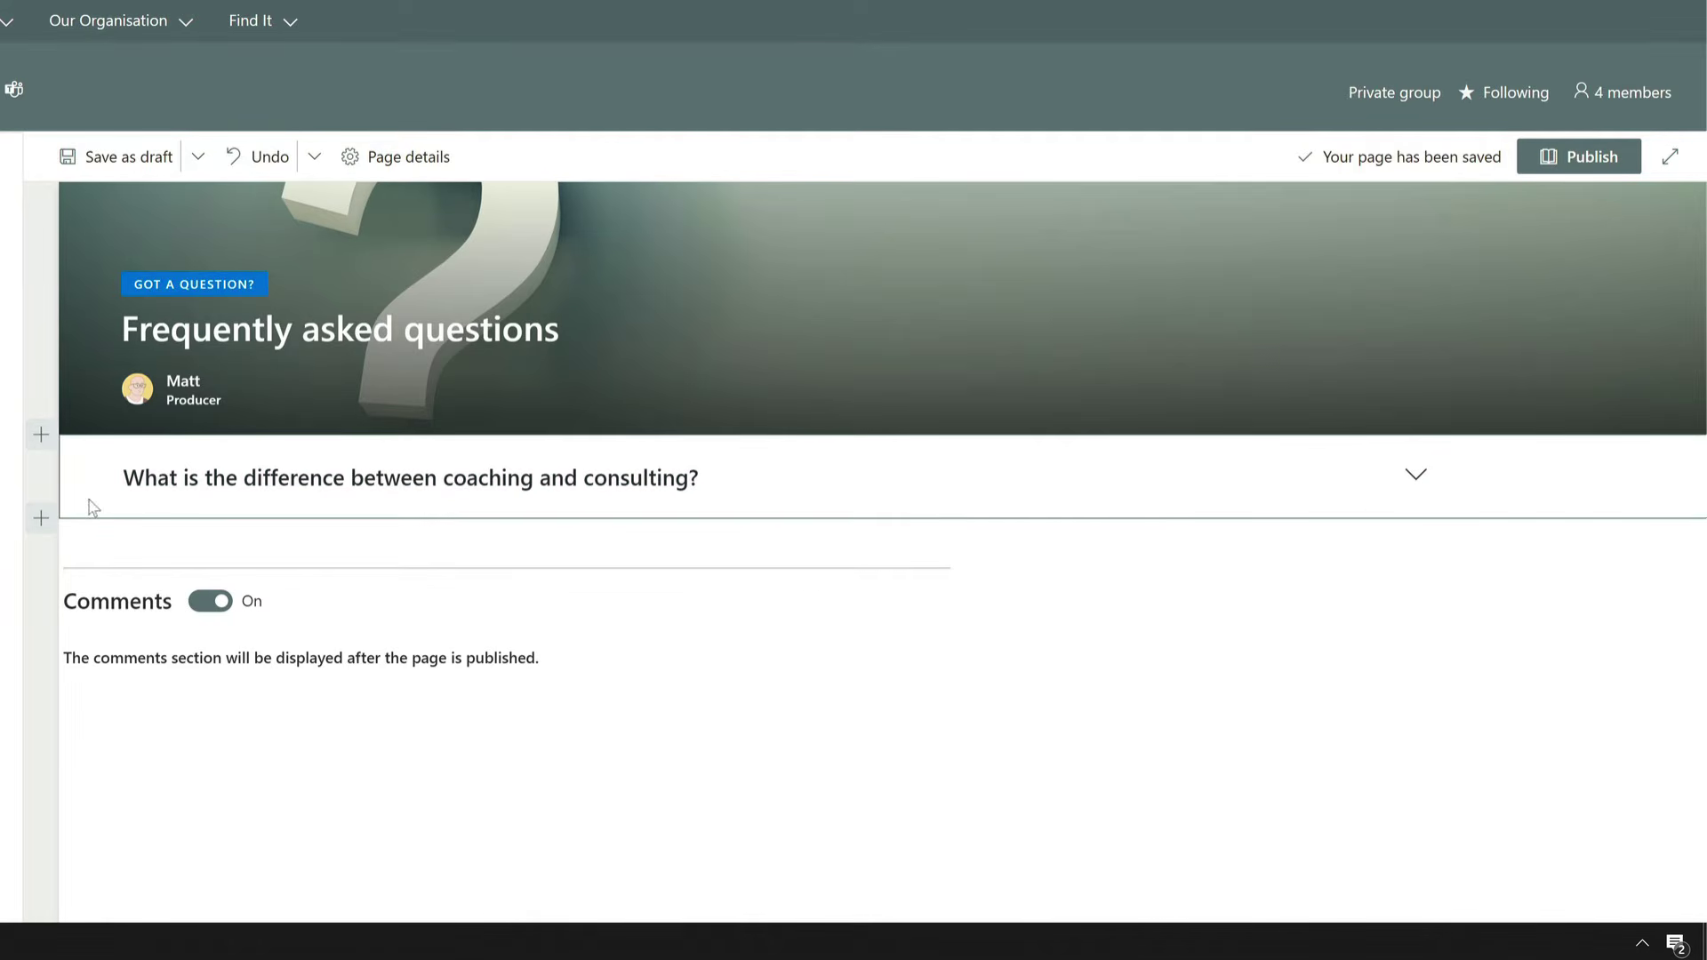
click(111, 478)
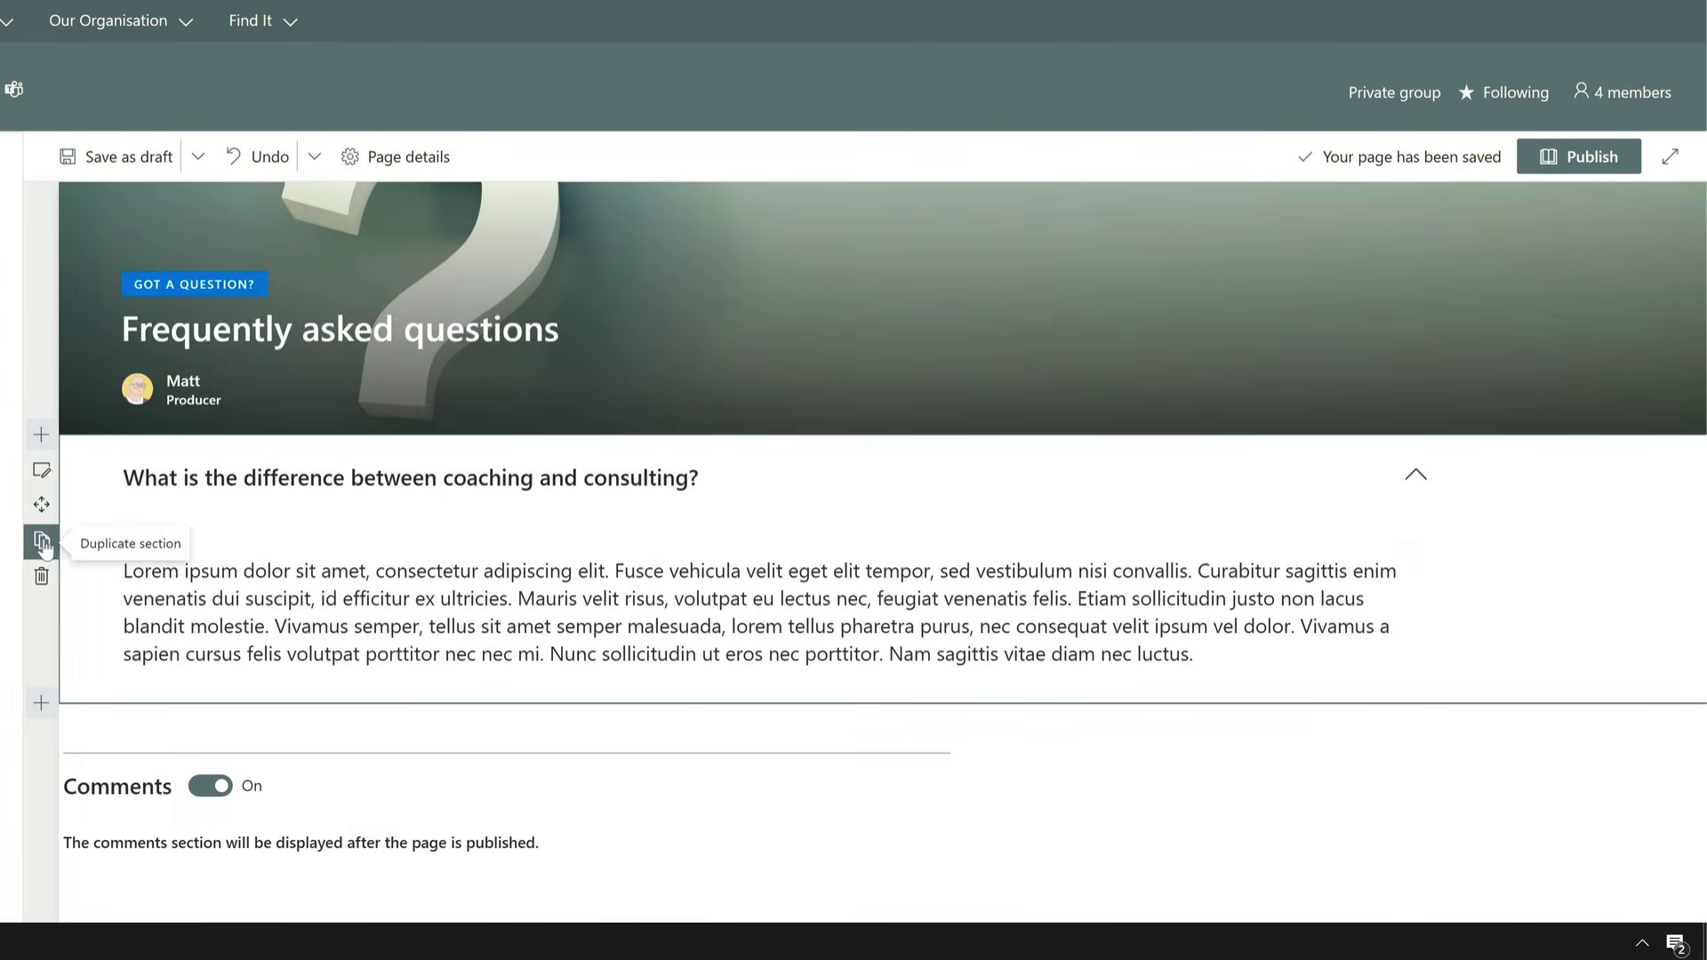
- Duplicate the question section, naming the copy "How do I know if I need coaching, consulting, or both?" with the light grey background shading
click(42, 542)
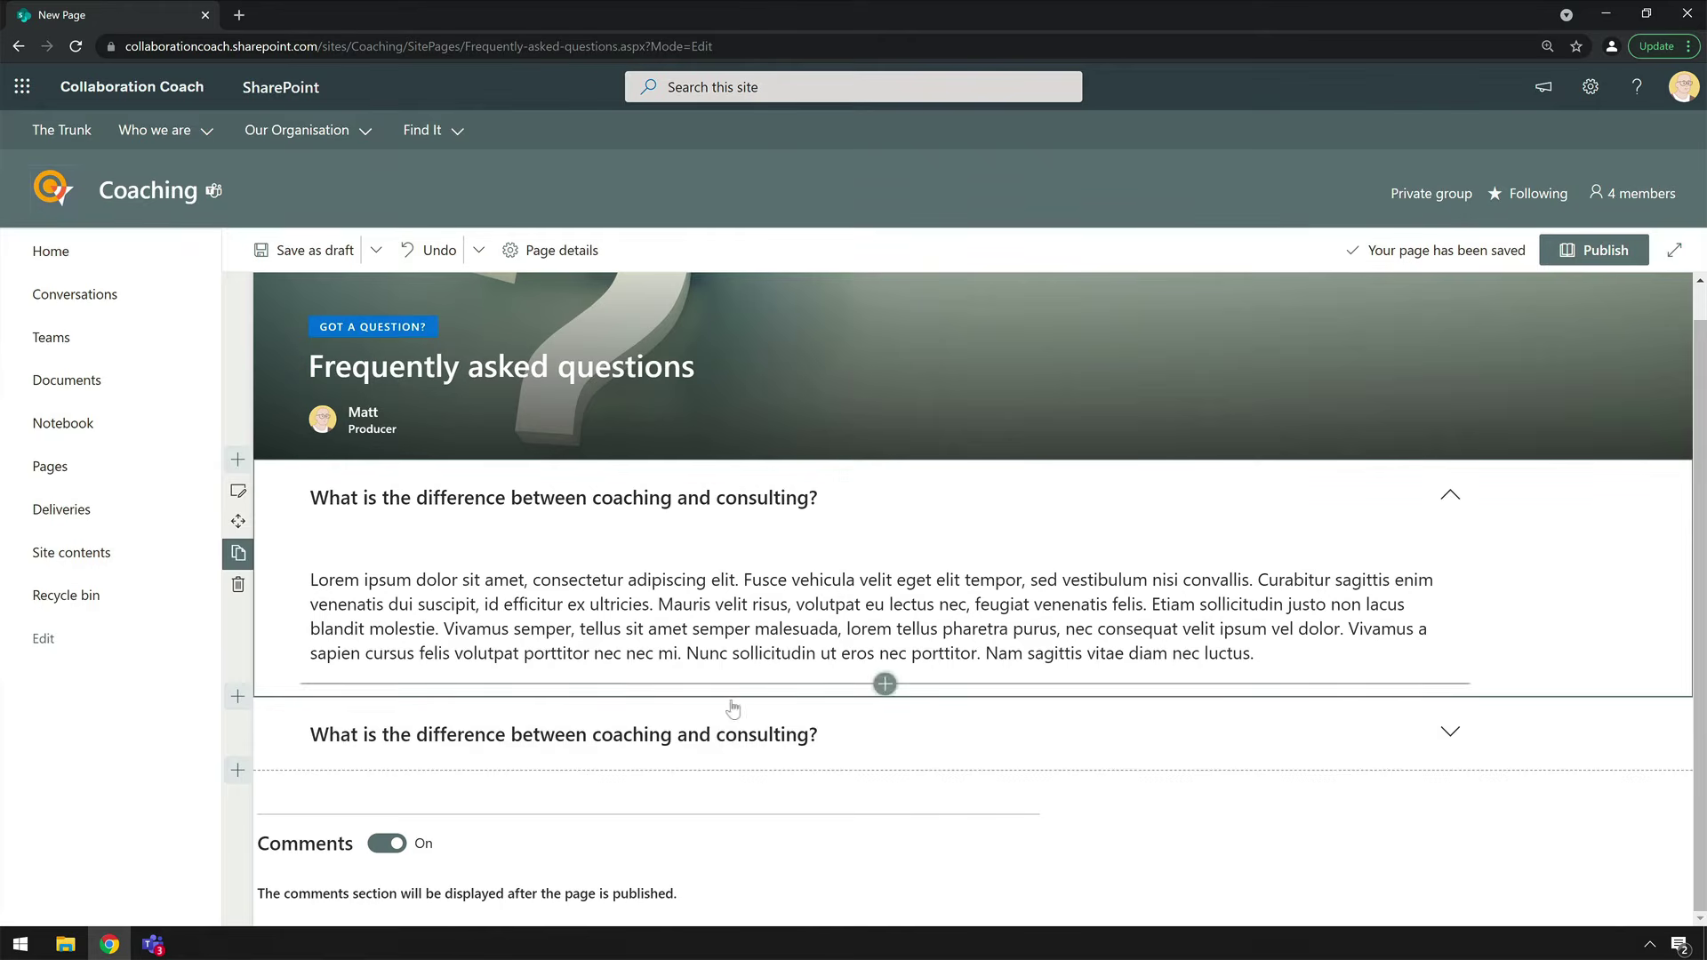
click(831, 736)
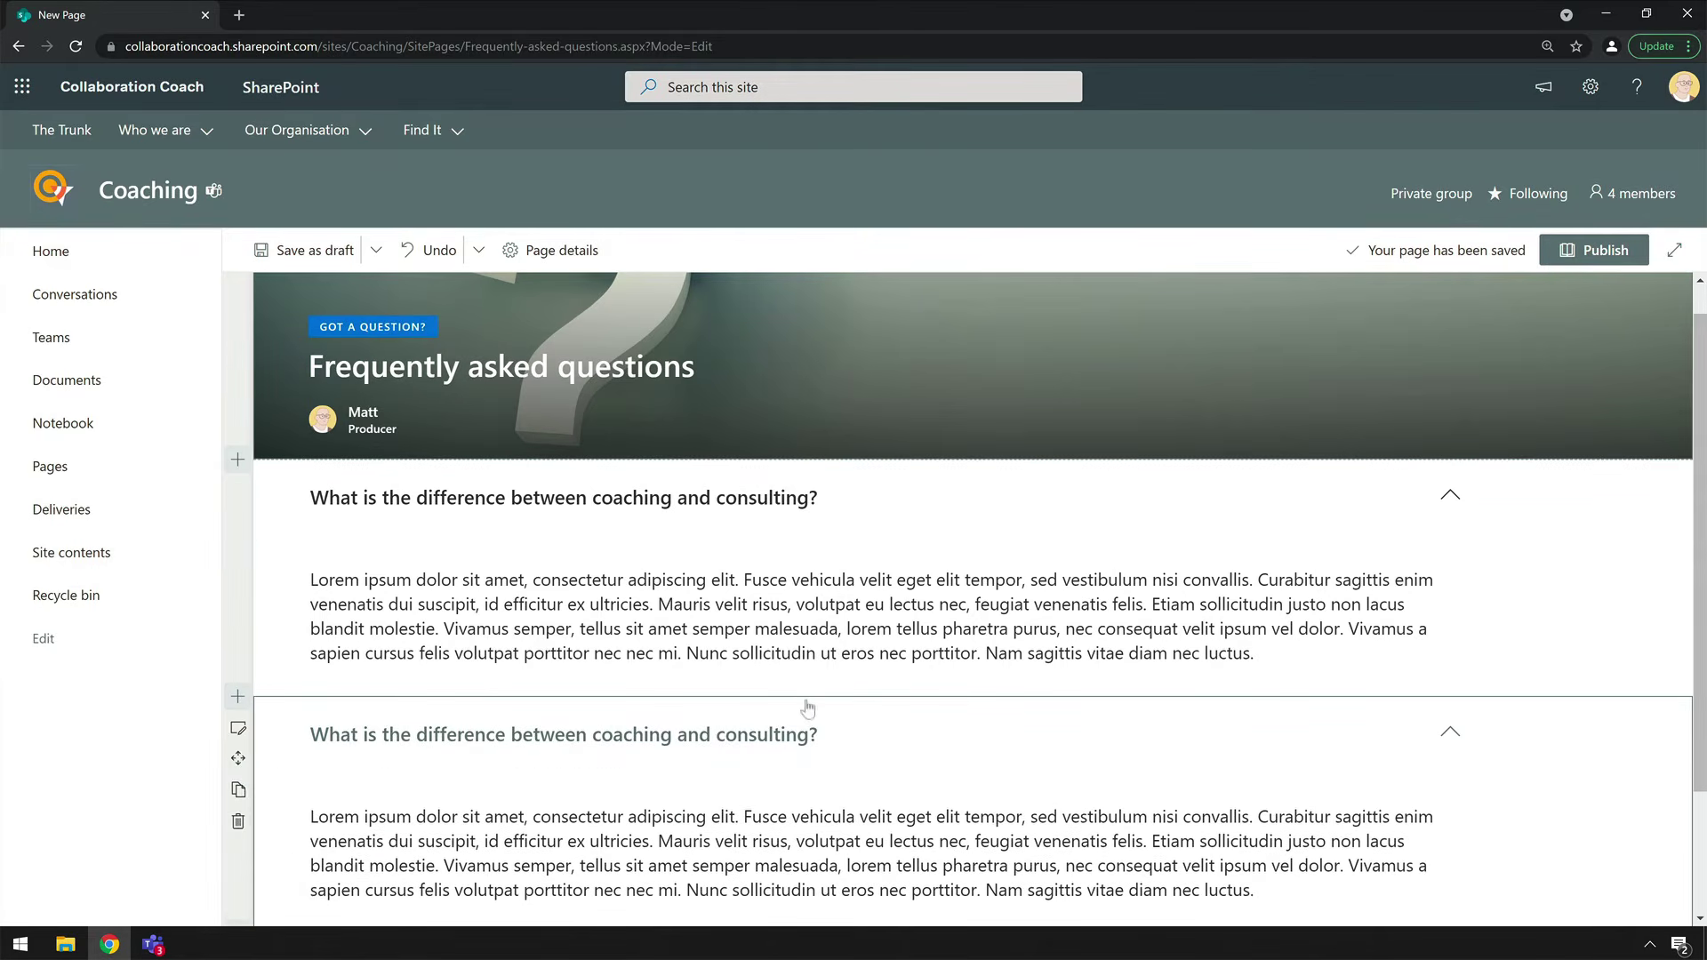
scroll(812, 705, down, 2)
click(237, 565)
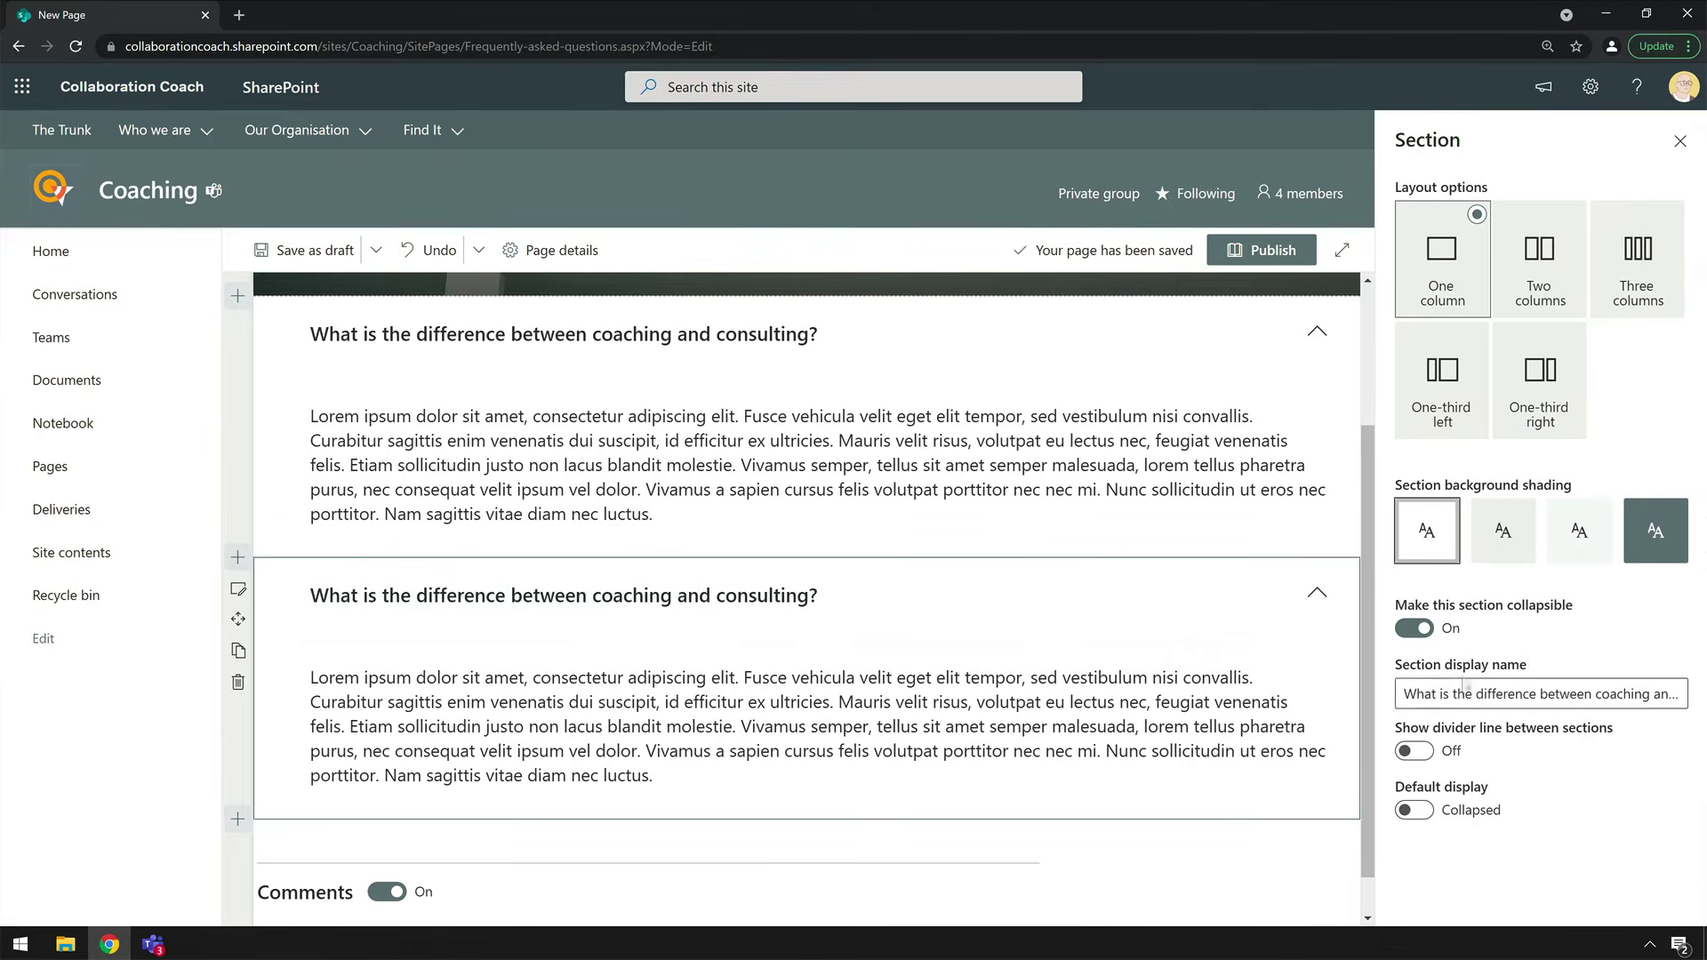
triple_click(1538, 694)
text(How do I know if I need coaching, consulting, or both?)
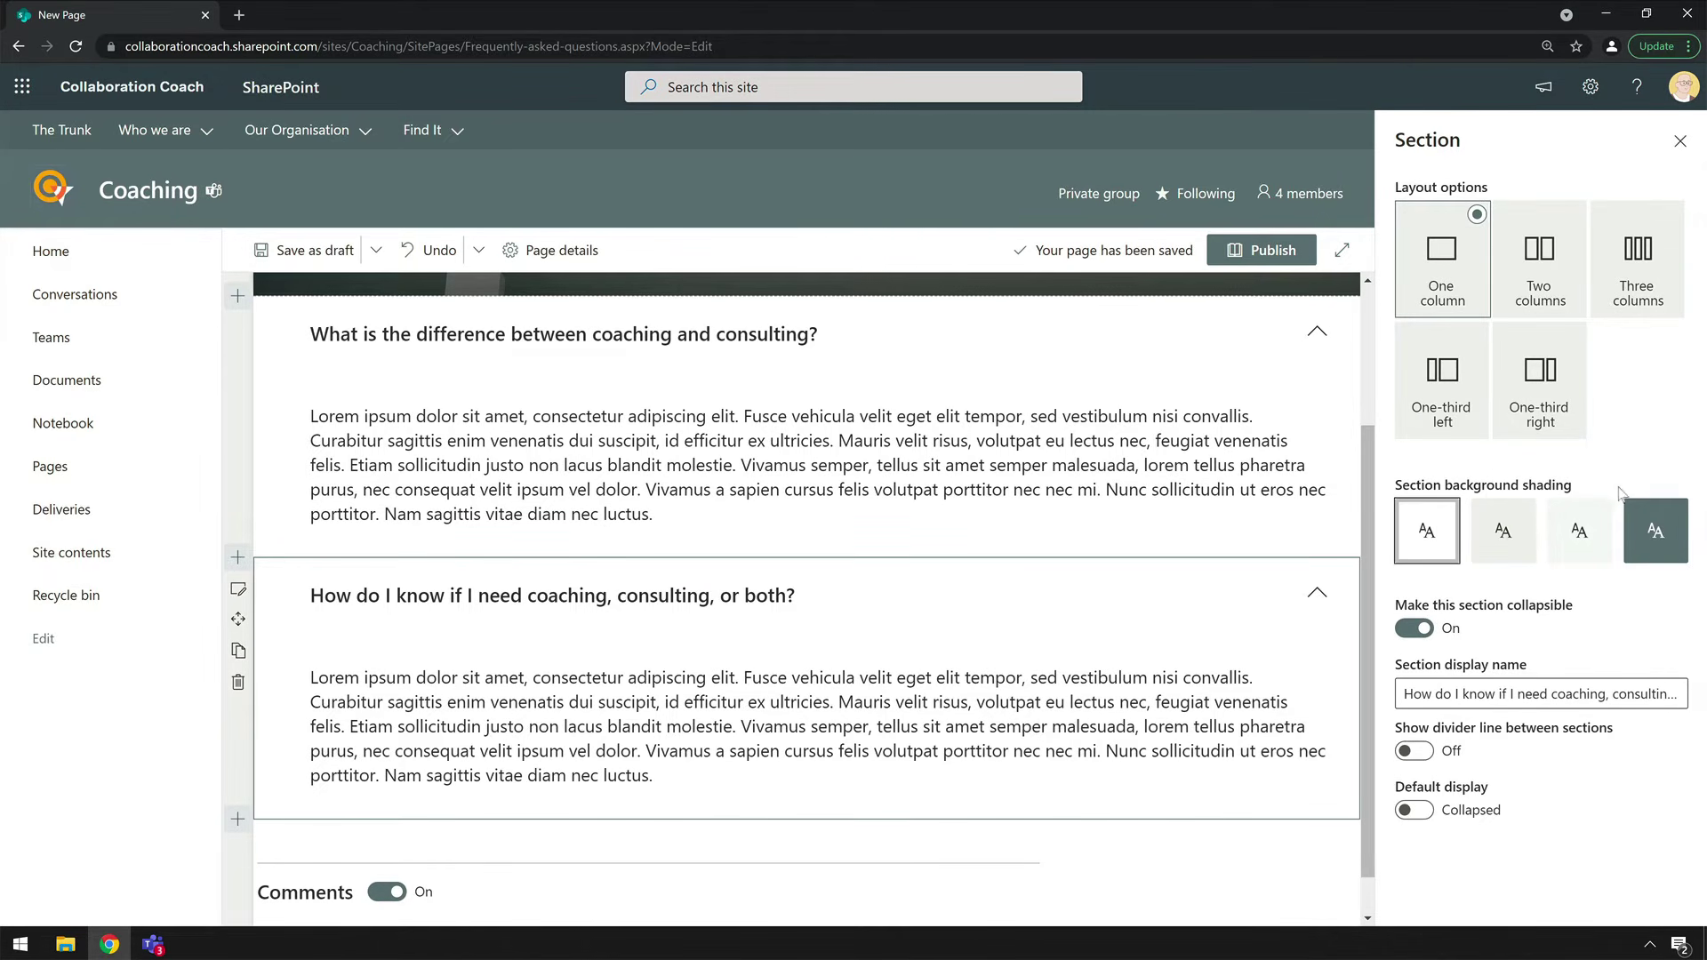
click(1503, 533)
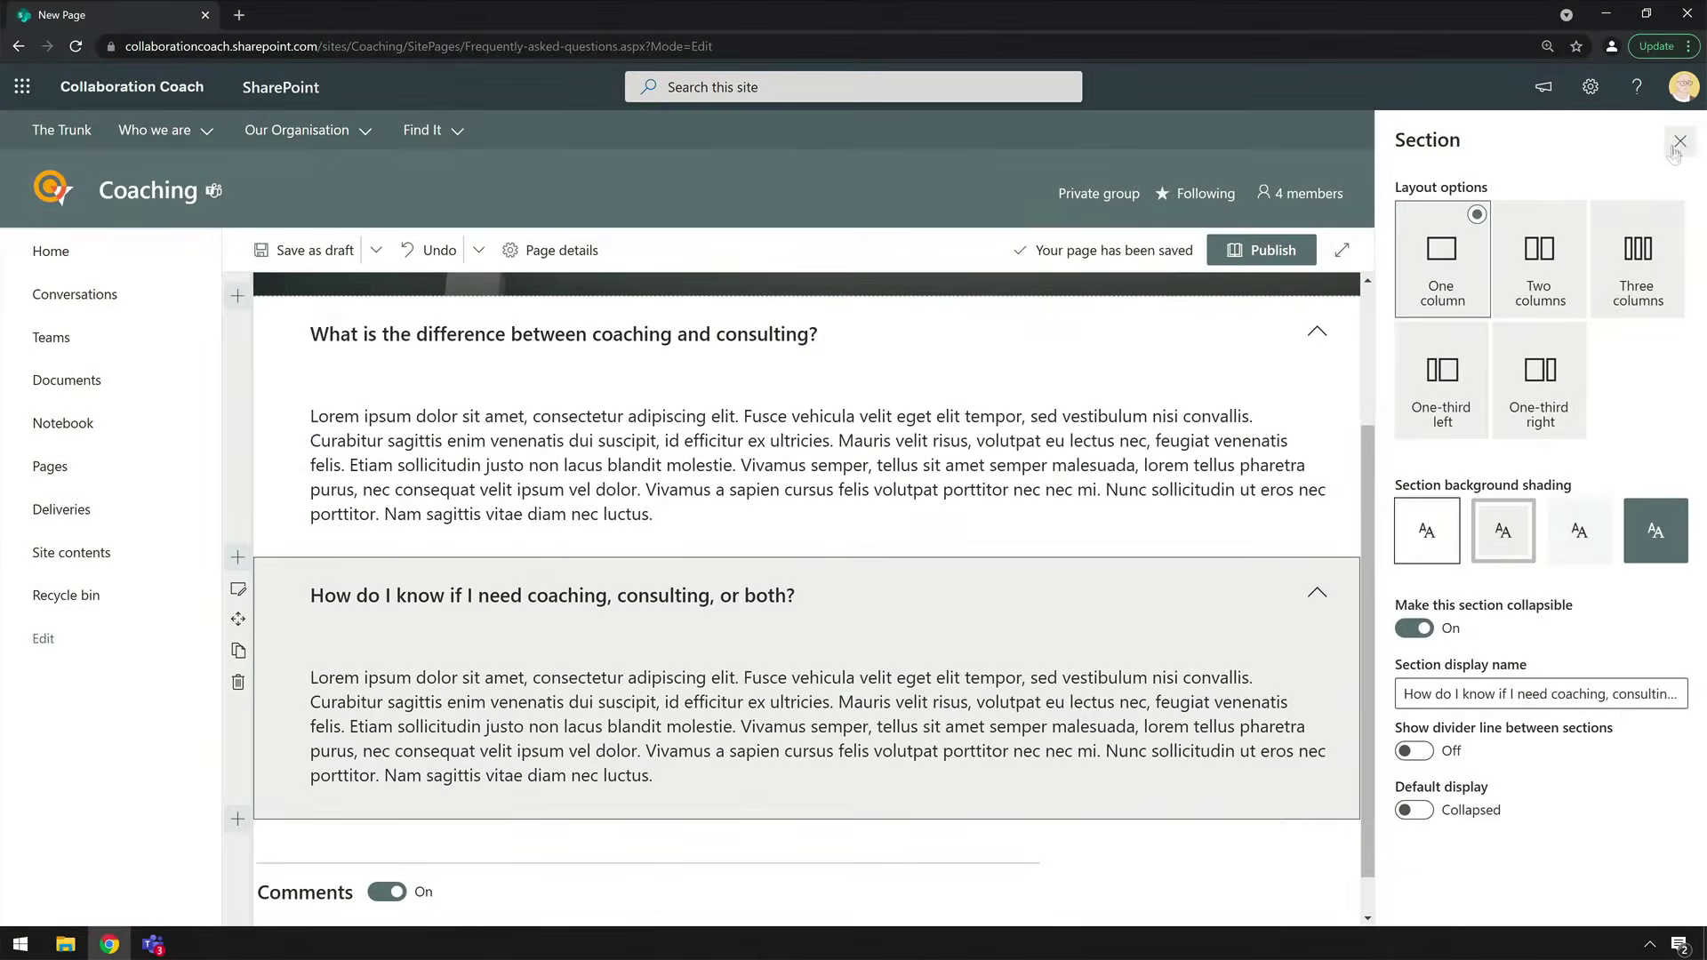
click(1679, 142)
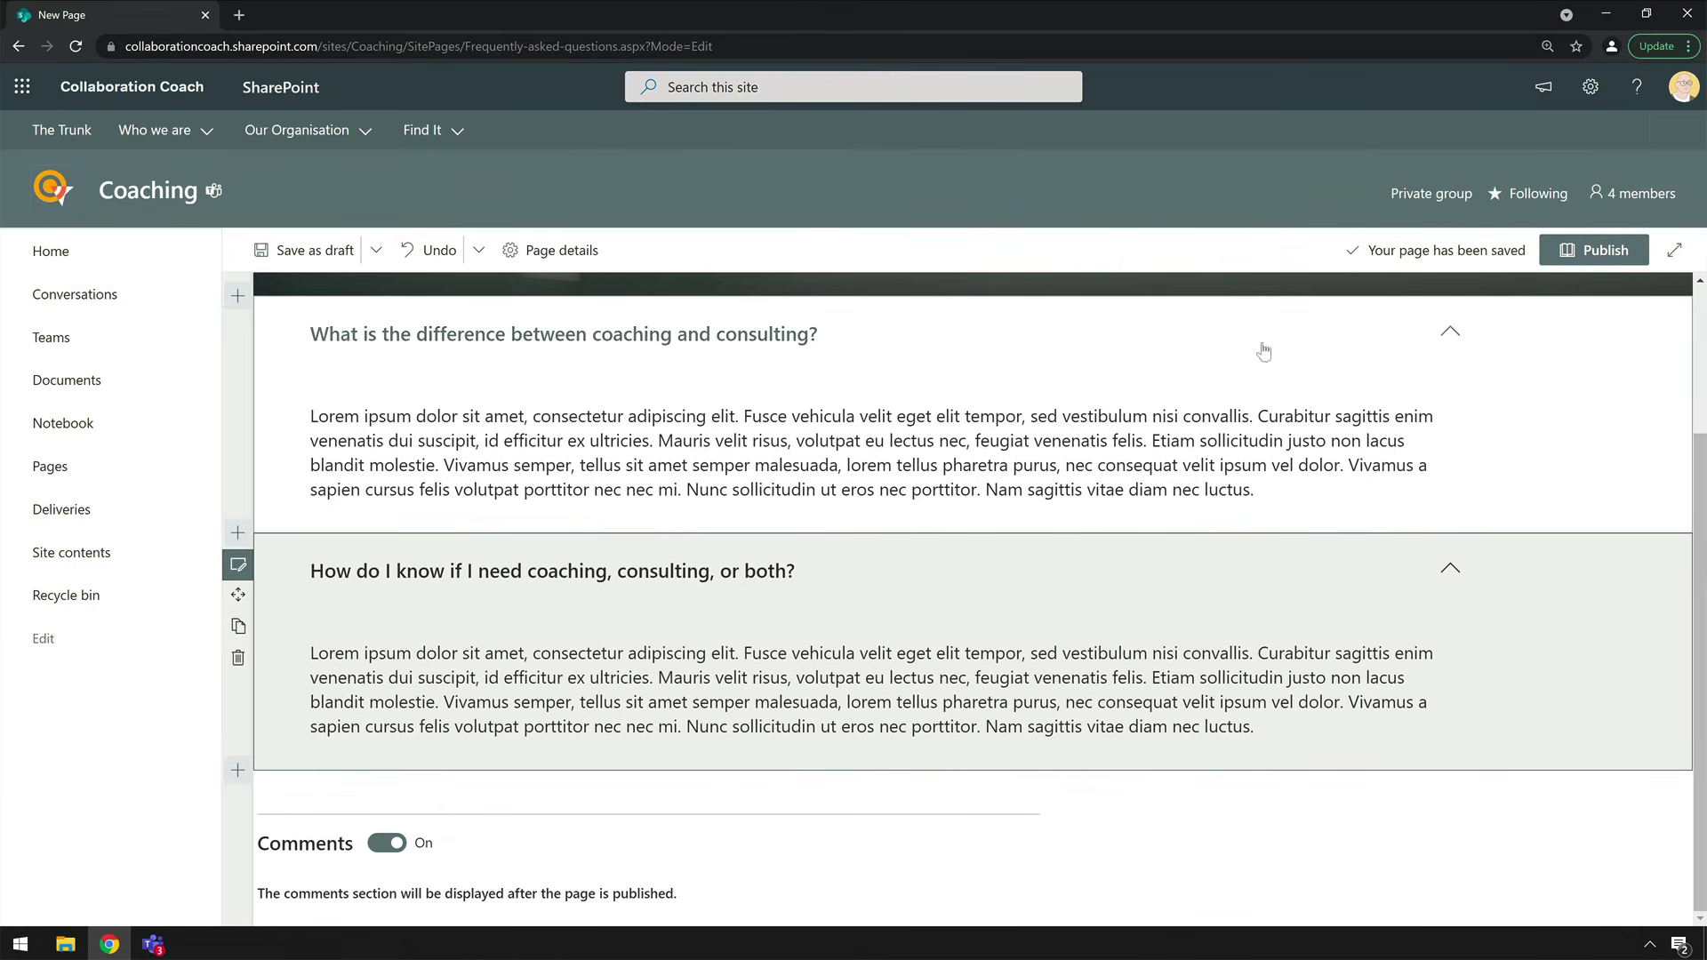
- Duplicate the shaded "How do I know if I need coaching, consulting, or both?" section four times
click(237, 627)
click(237, 627)
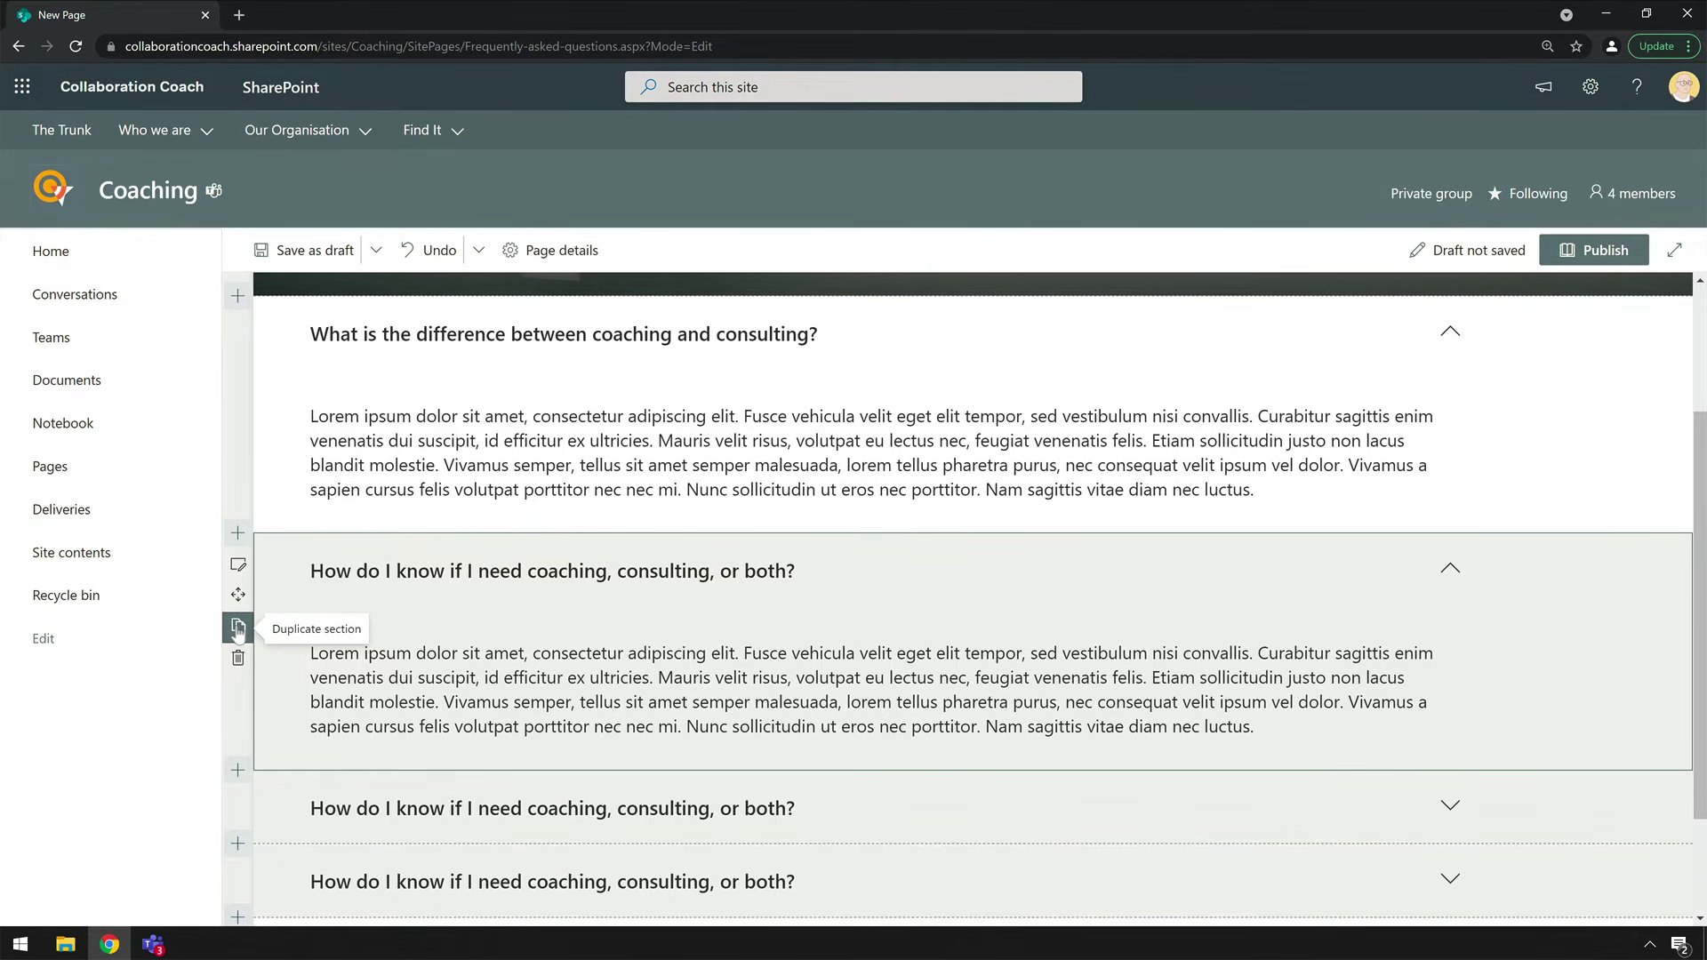
click(238, 627)
click(238, 627)
scroll(405, 522, down, 3)
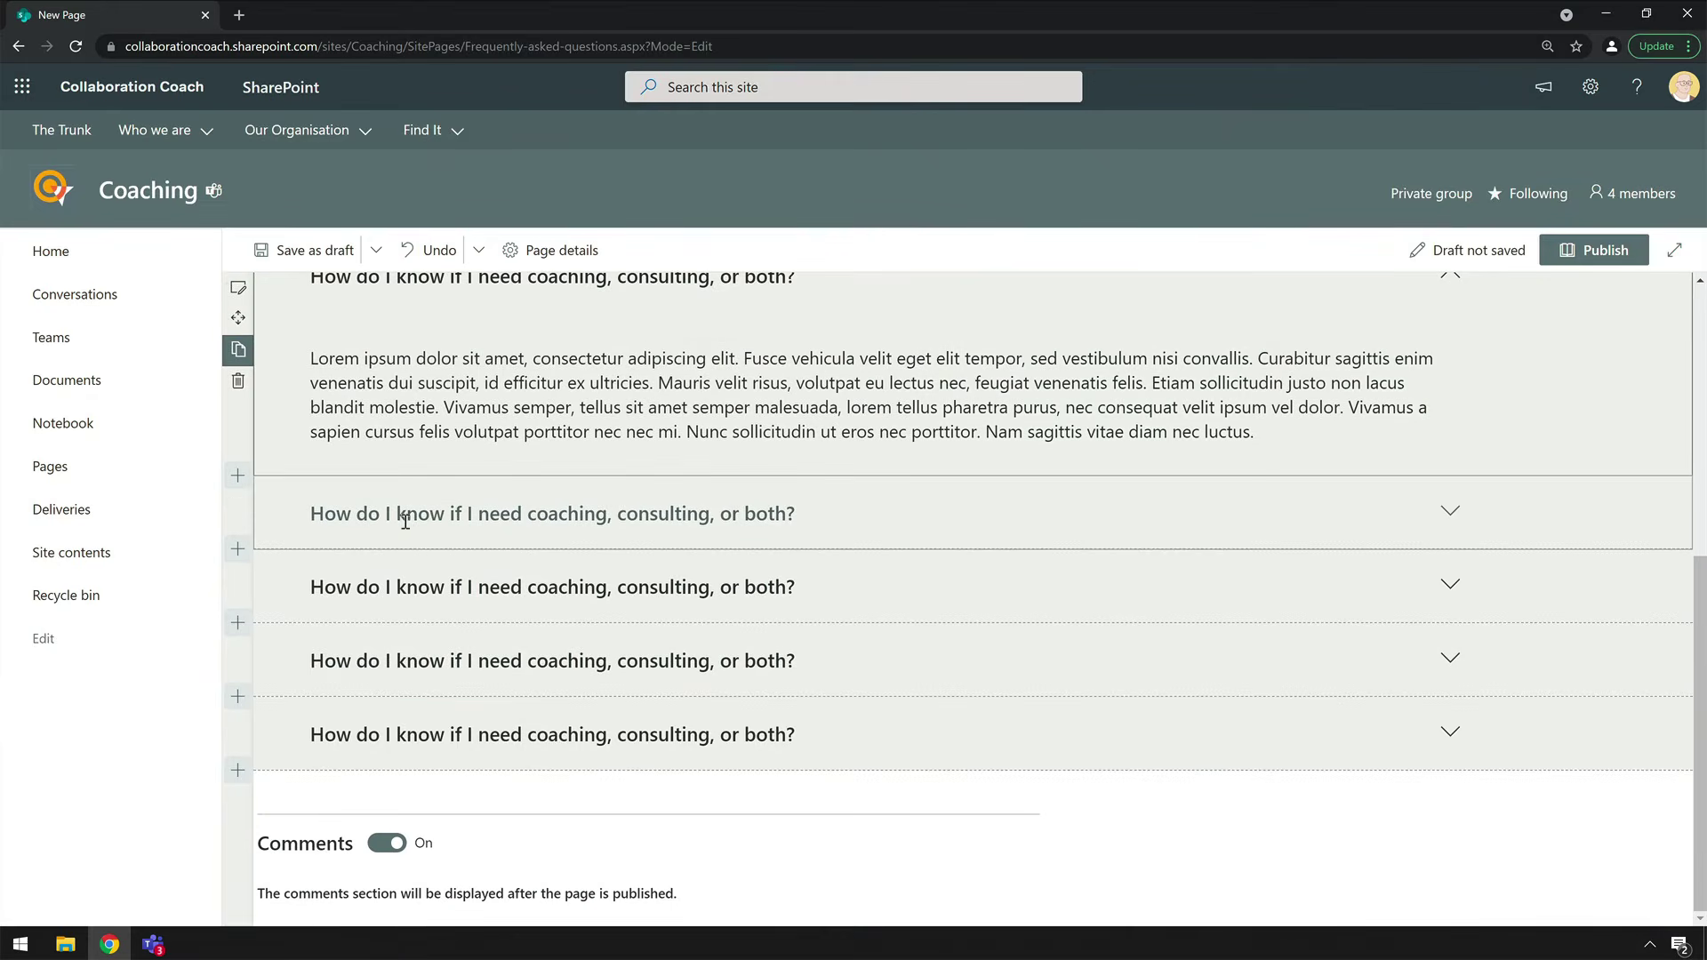
- Give the four copied sections their own questions, from "Do you serve a particular geographic area?" to "What is your personal Coach-Consultant style?", alternating white and grey shading
click(878, 528)
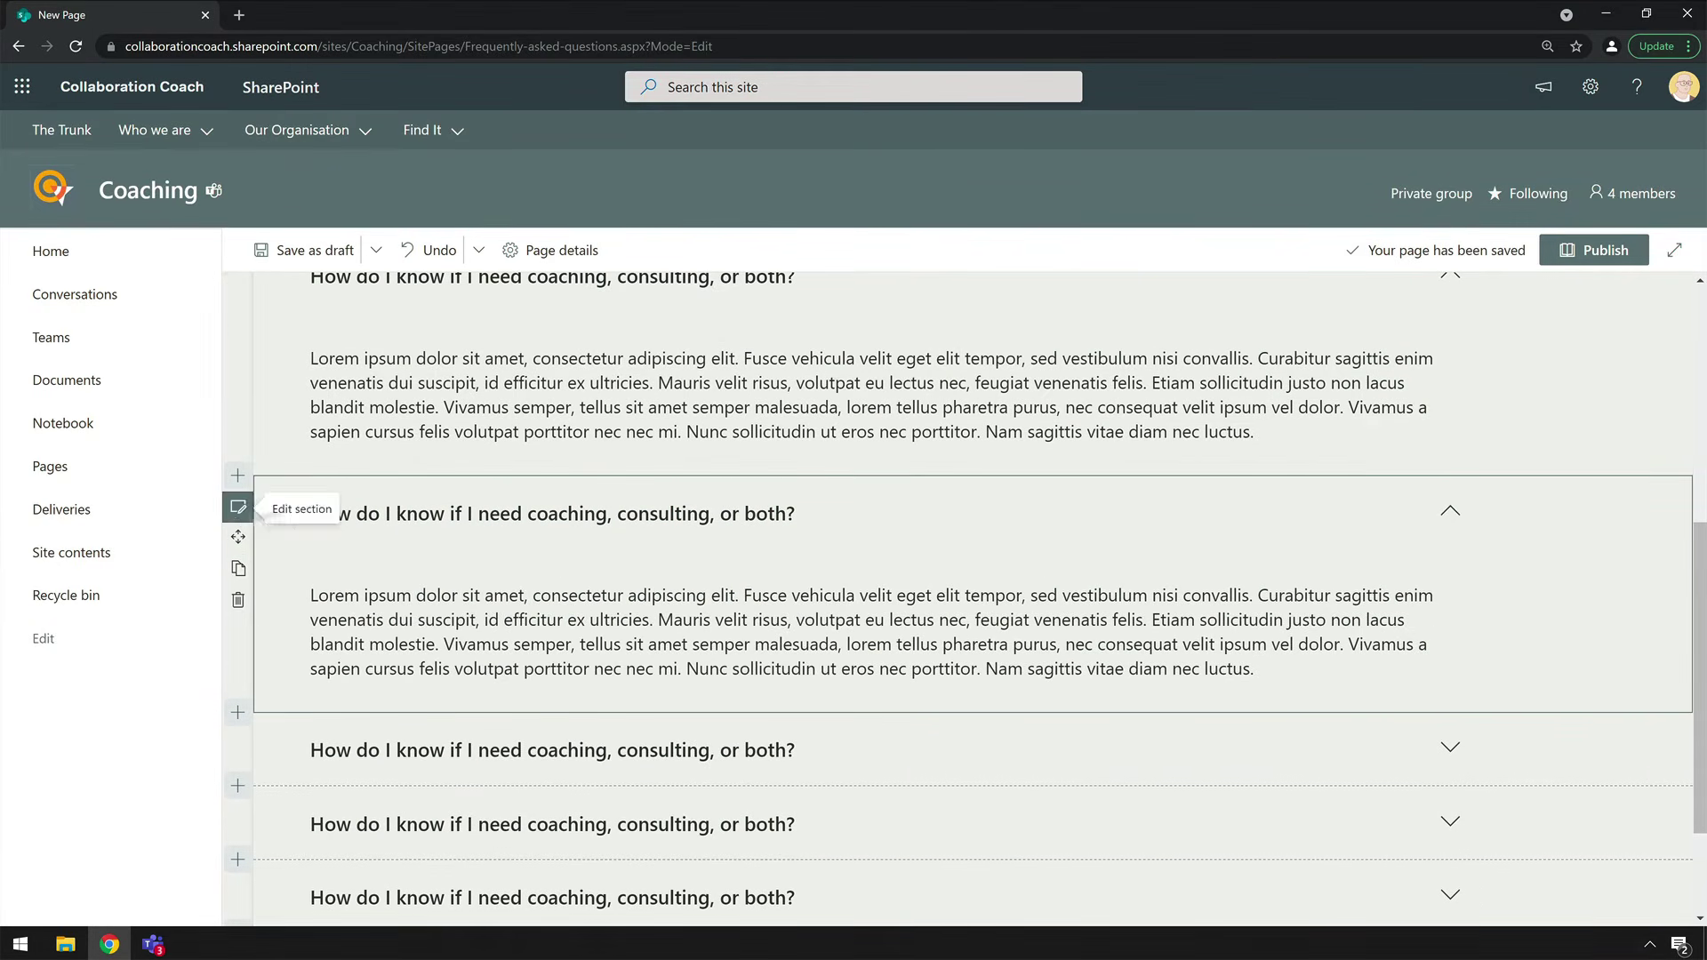
click(238, 507)
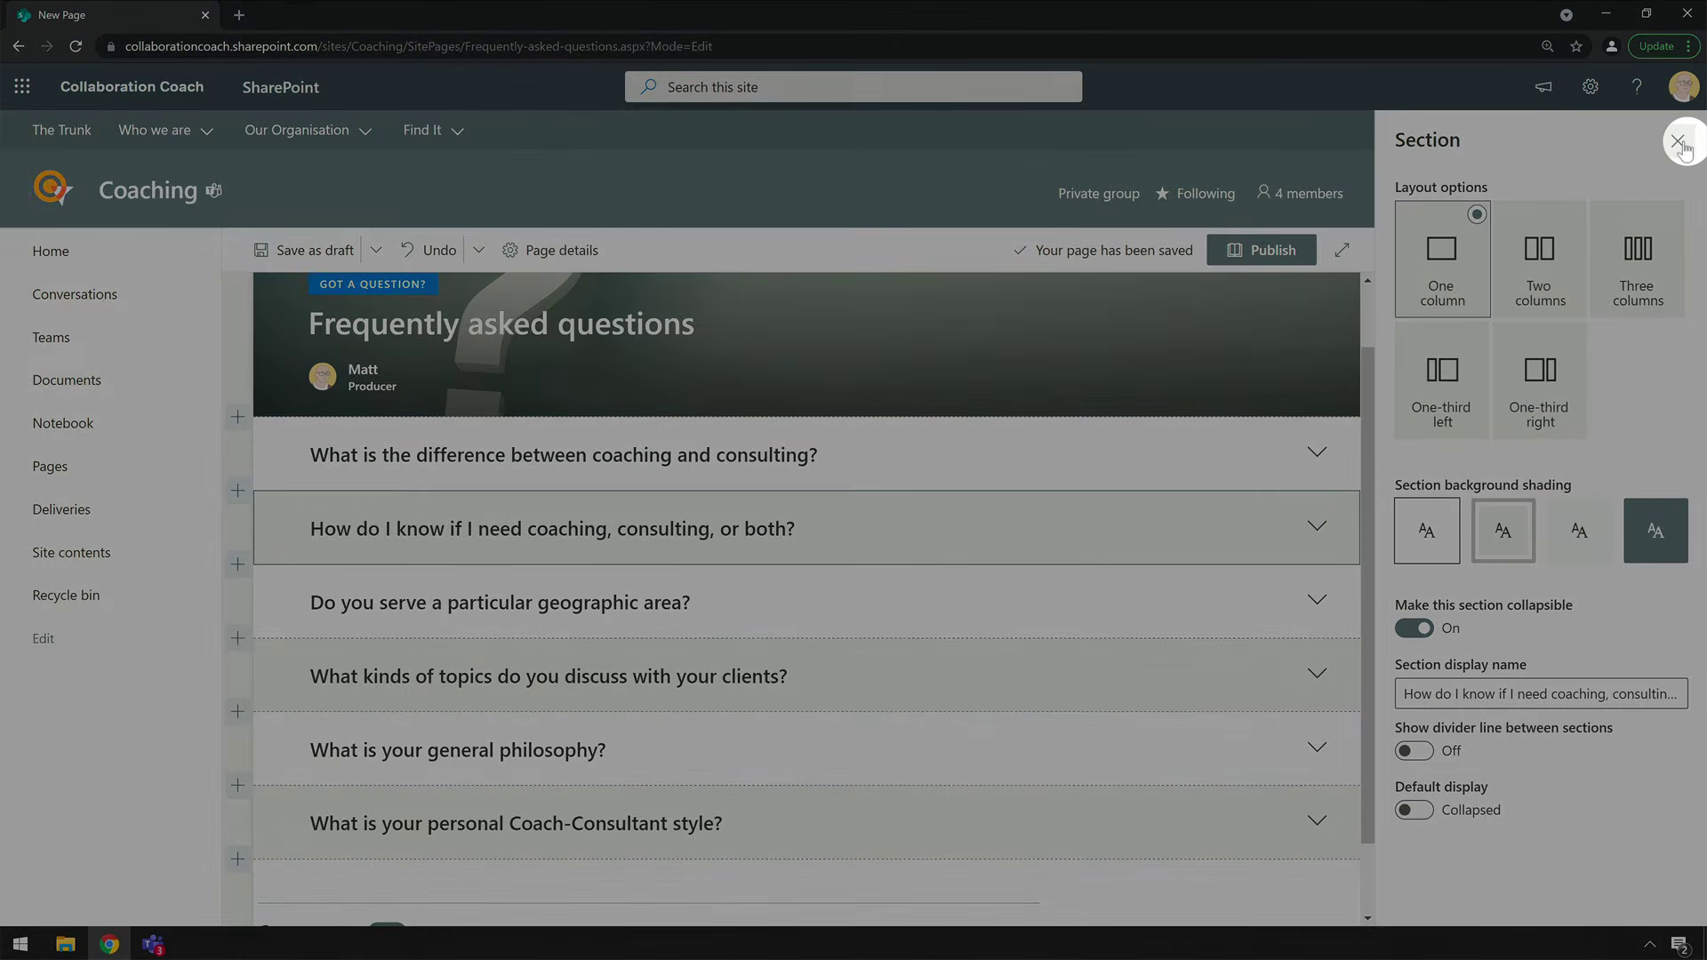
click(1678, 141)
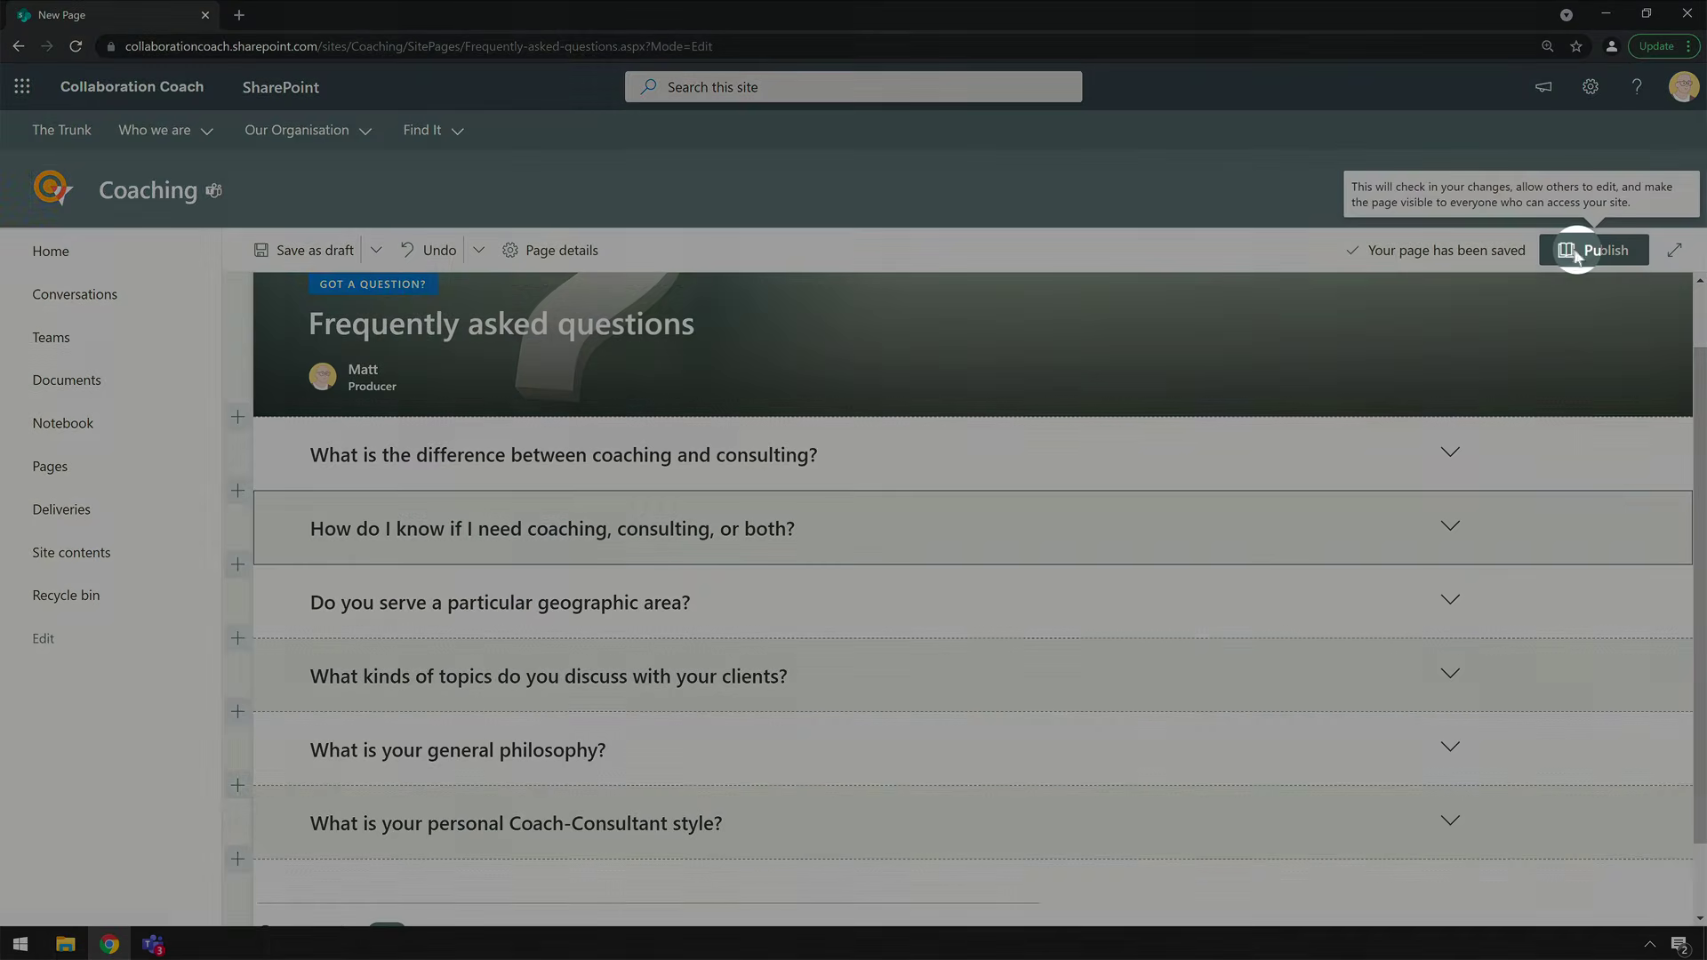
- Publish the page, dismiss the sharing suggestions and reload the published page
click(1574, 253)
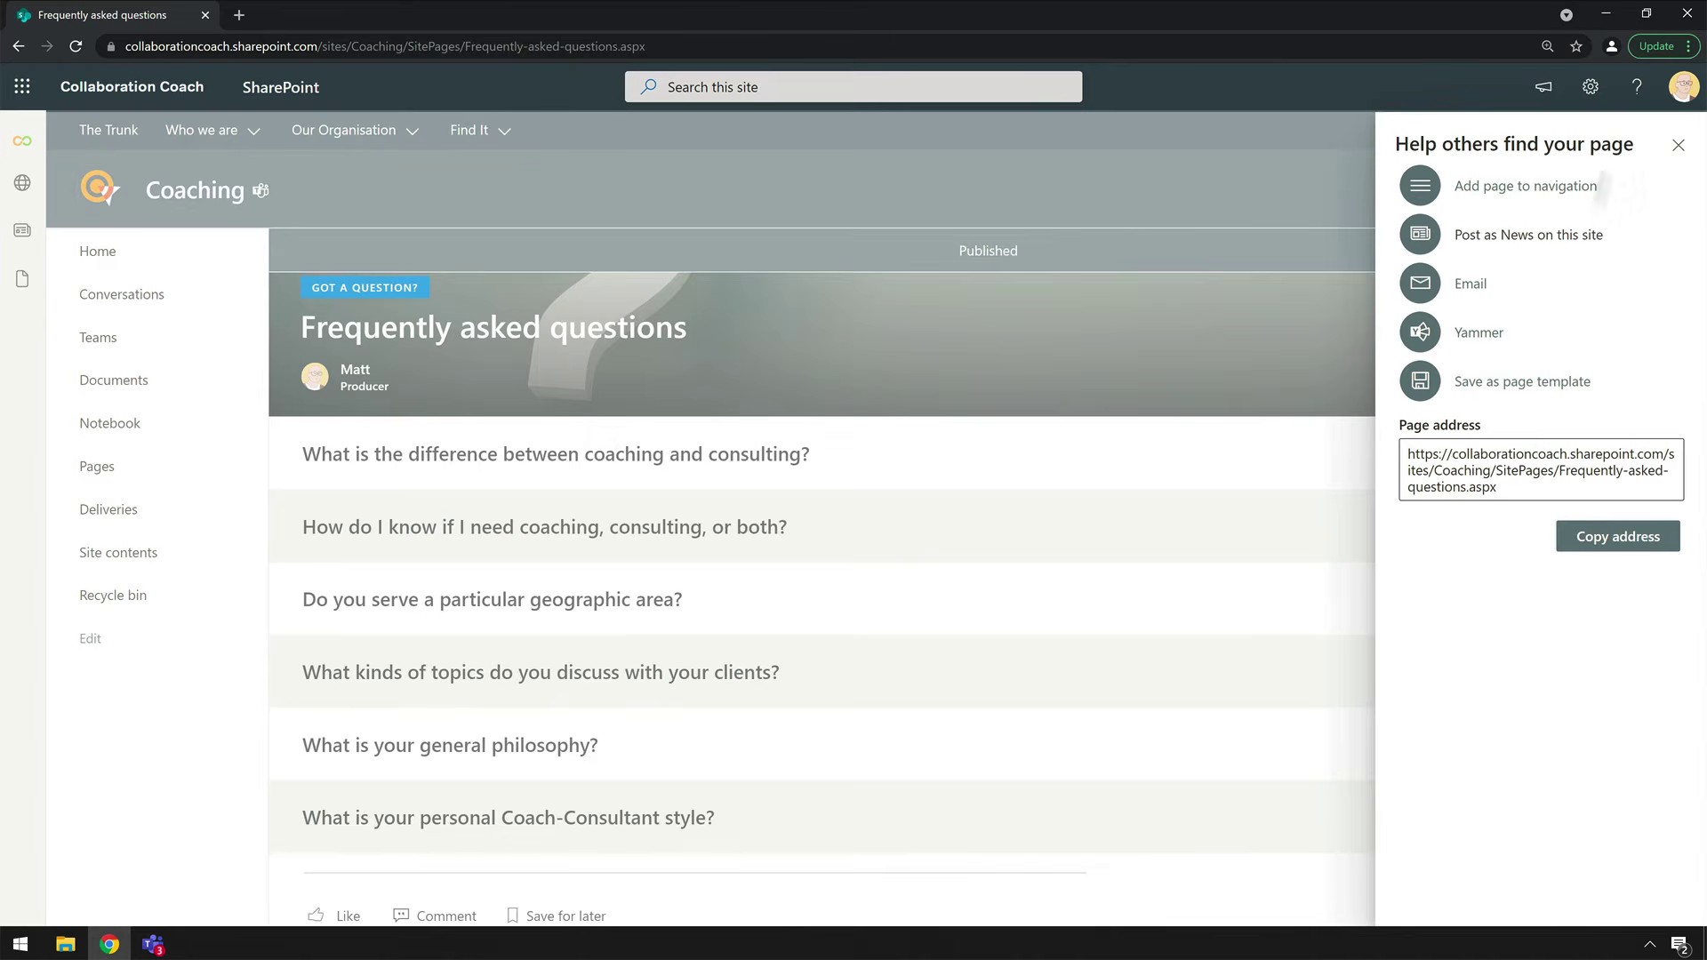
click(1677, 147)
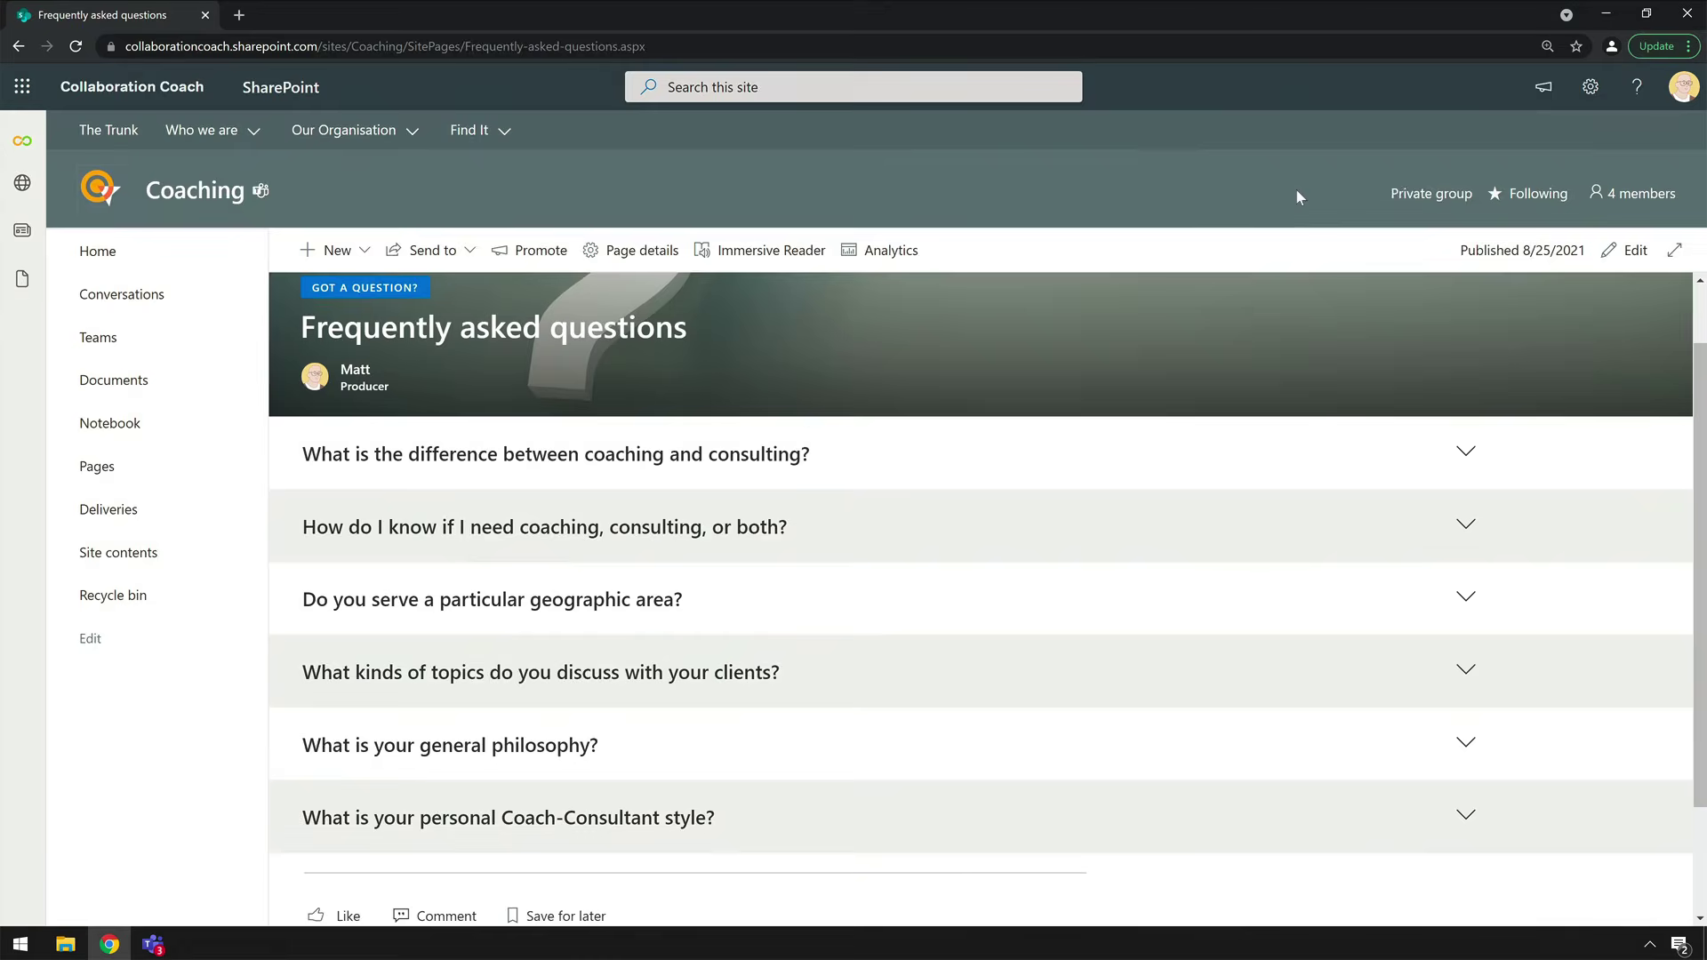
click(75, 48)
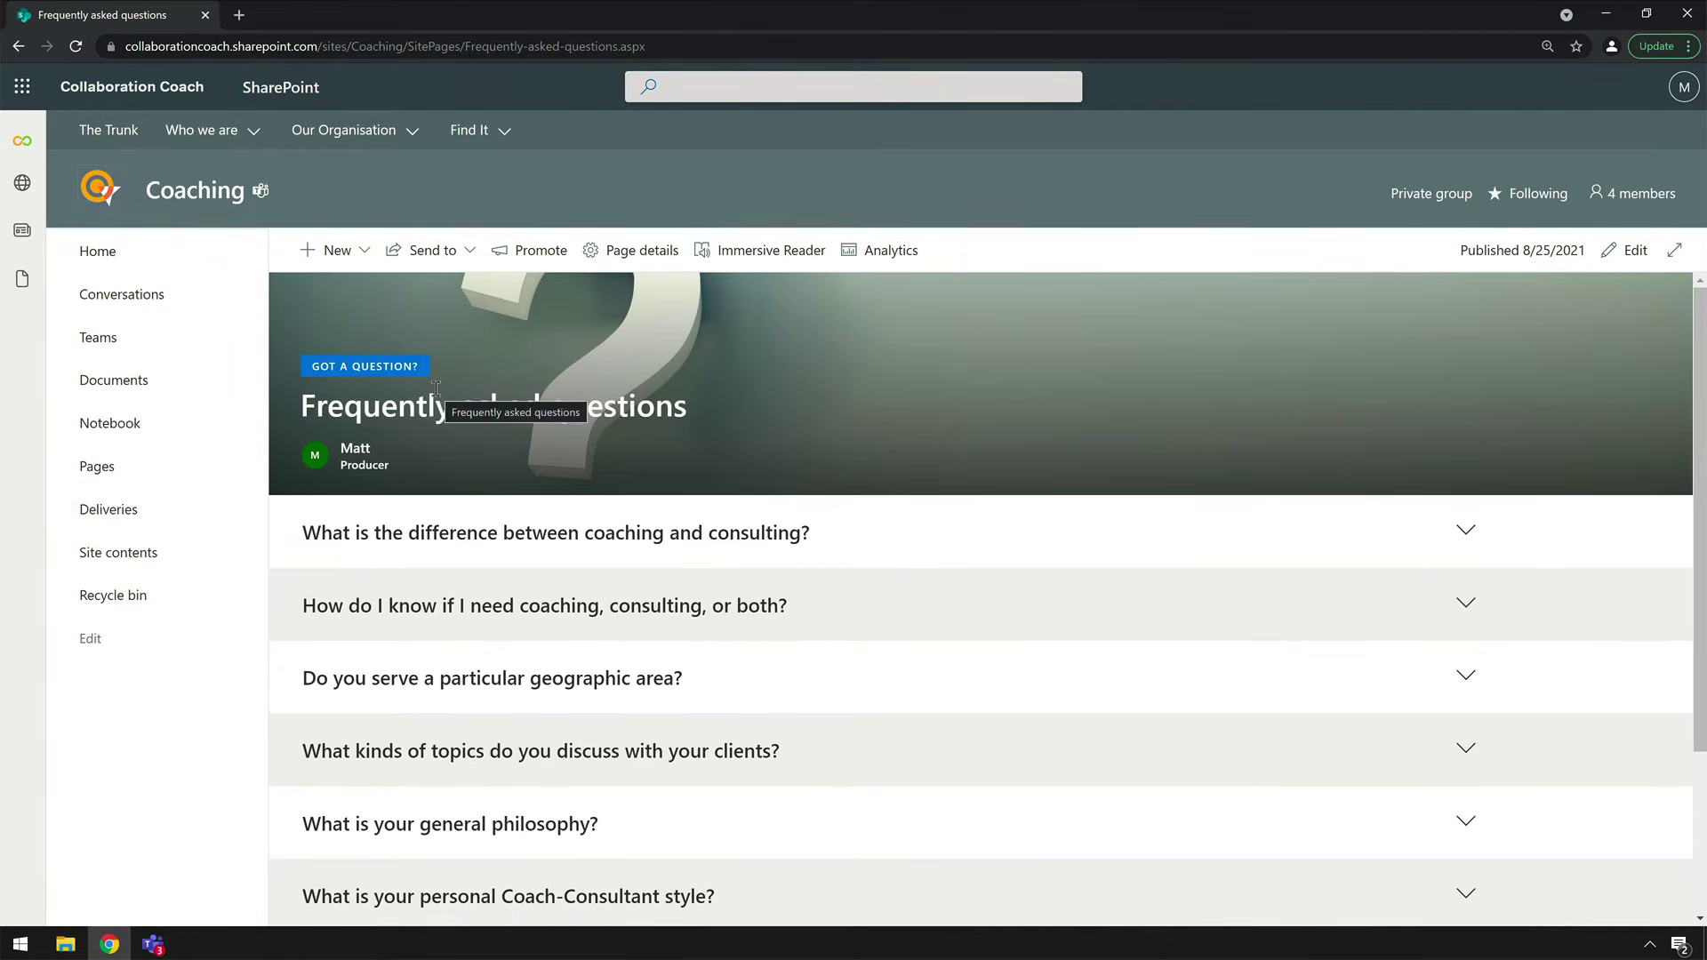
- Check the collapsible sections on the published page by toggling the "What is your personal Coach-Consultant style?" question
scroll(622, 599, down, 2)
scroll(639, 601, down, 1)
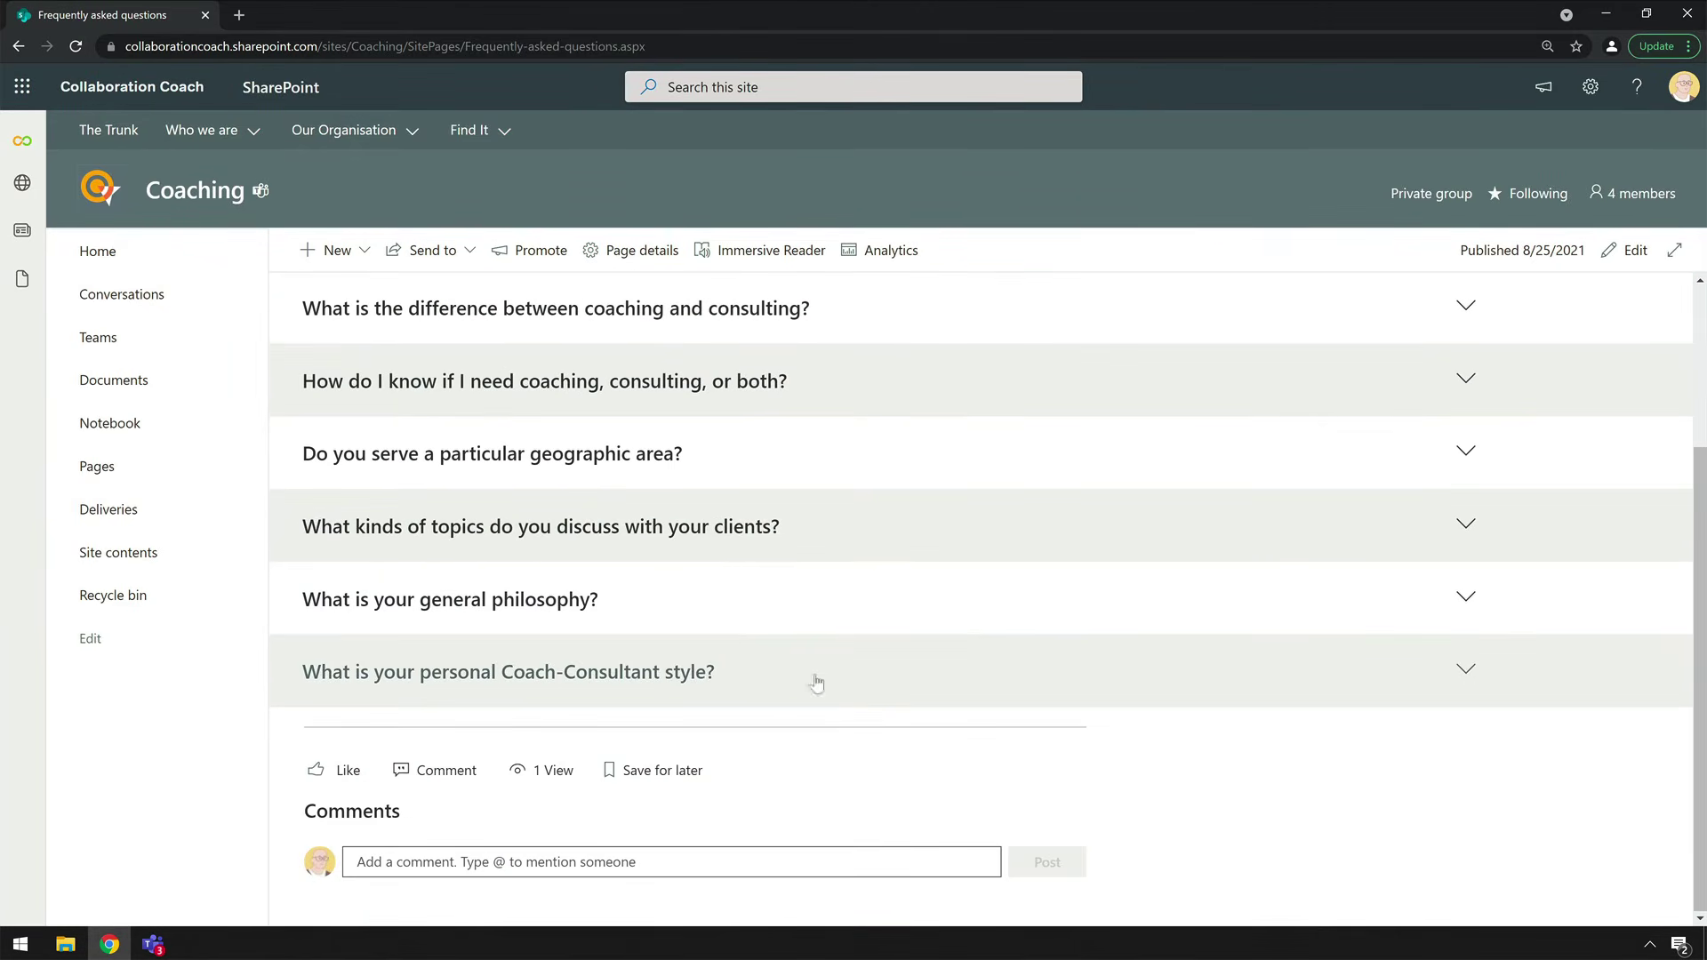
click(751, 682)
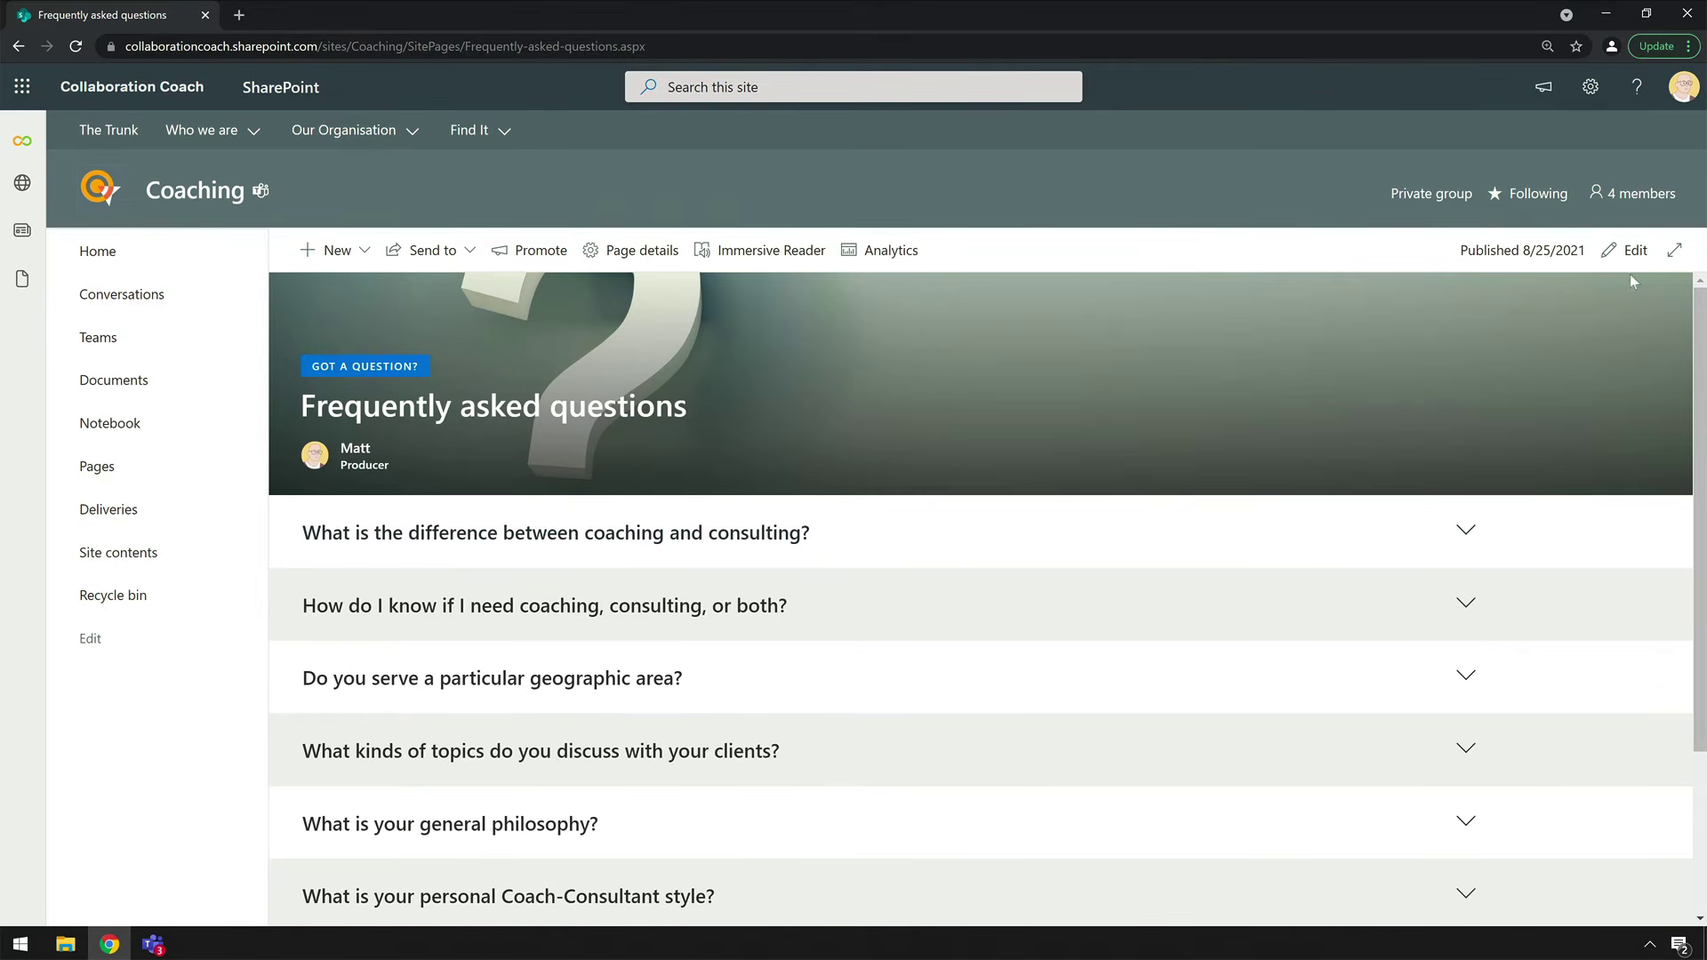
- Reopen the page for editing and change the coaching and consulting difference section to the One-third right layout
click(1629, 251)
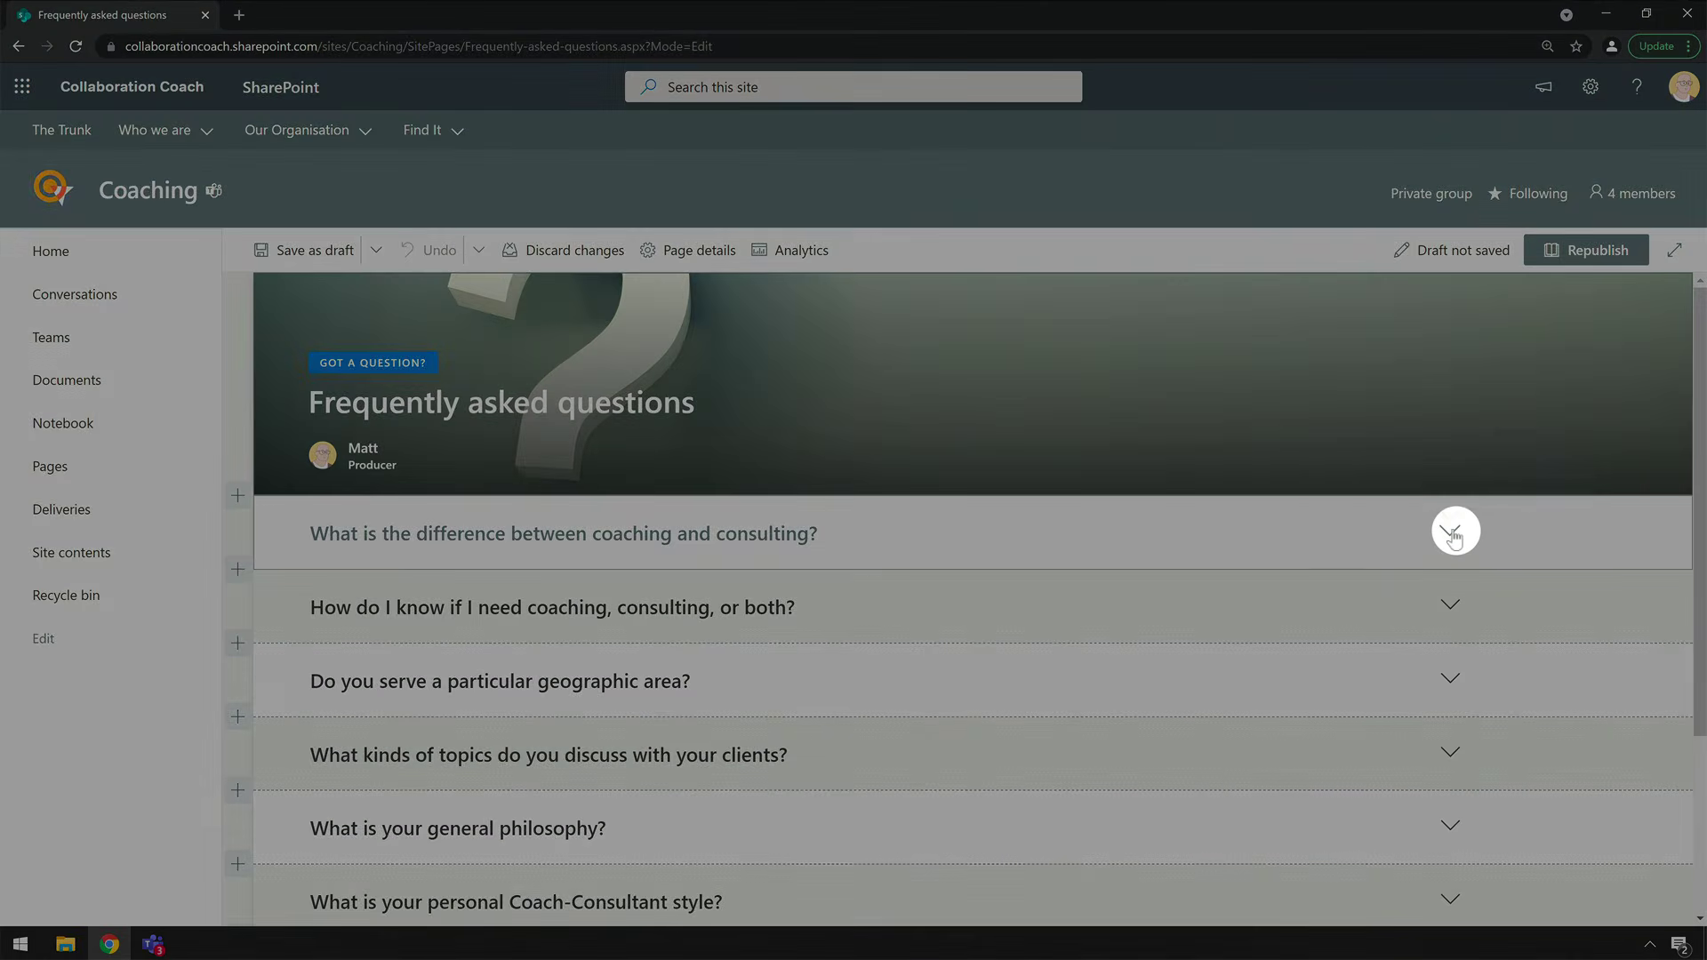
click(1450, 531)
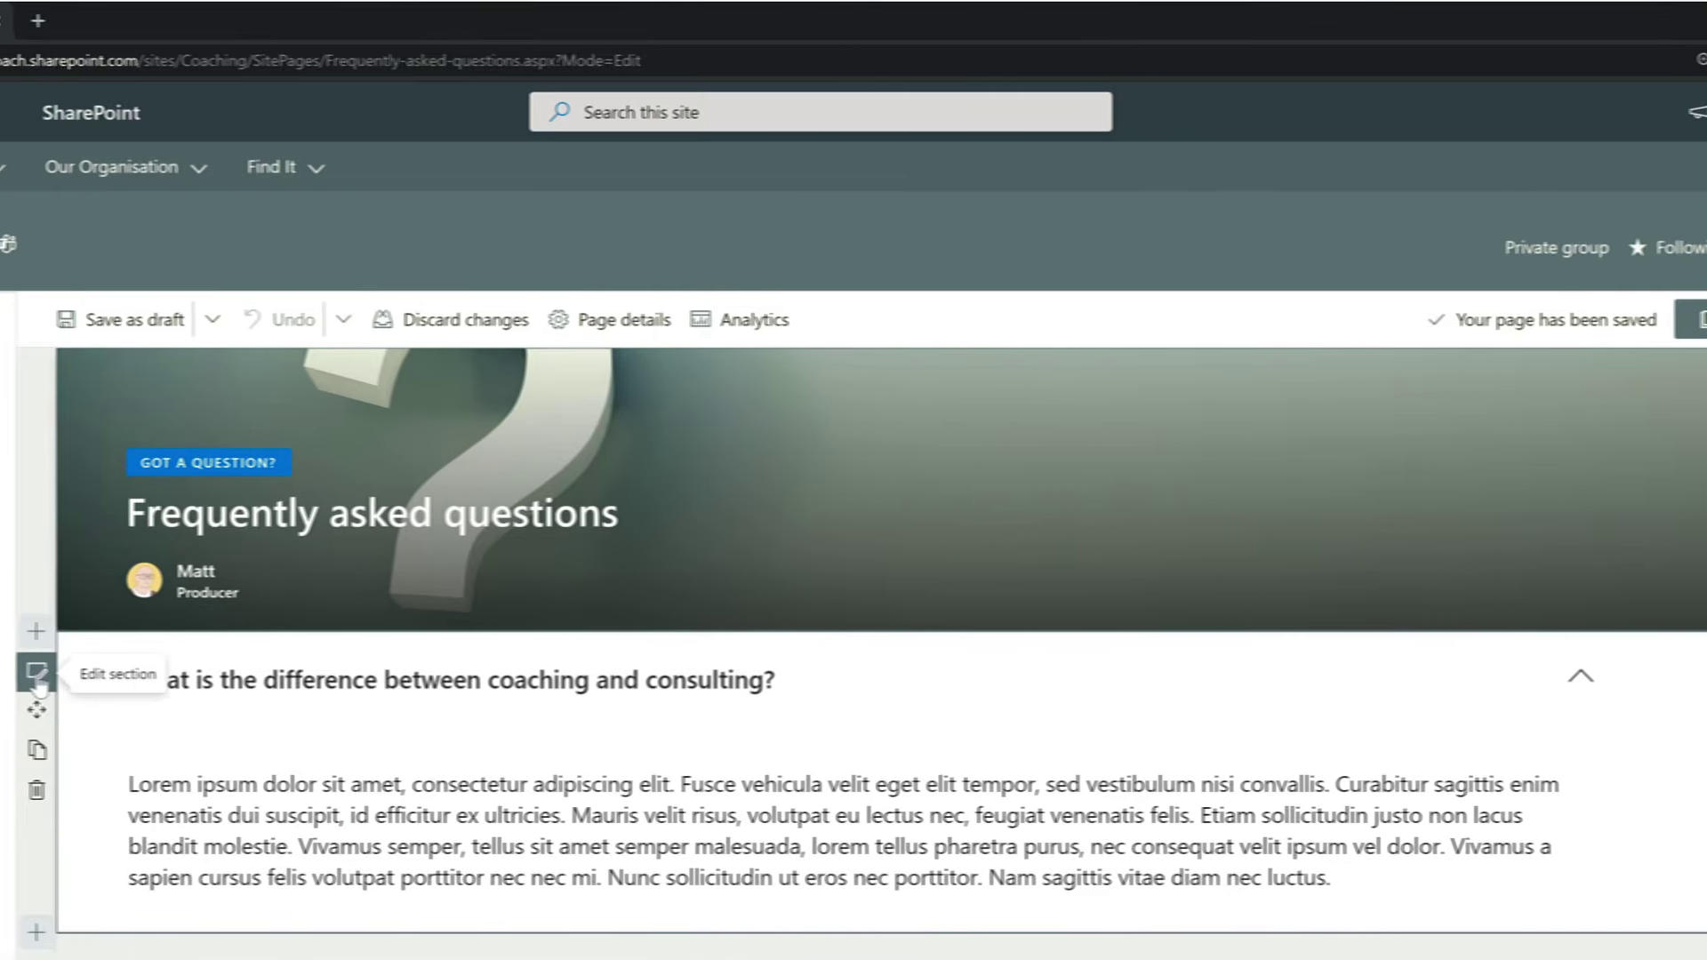
click(303, 676)
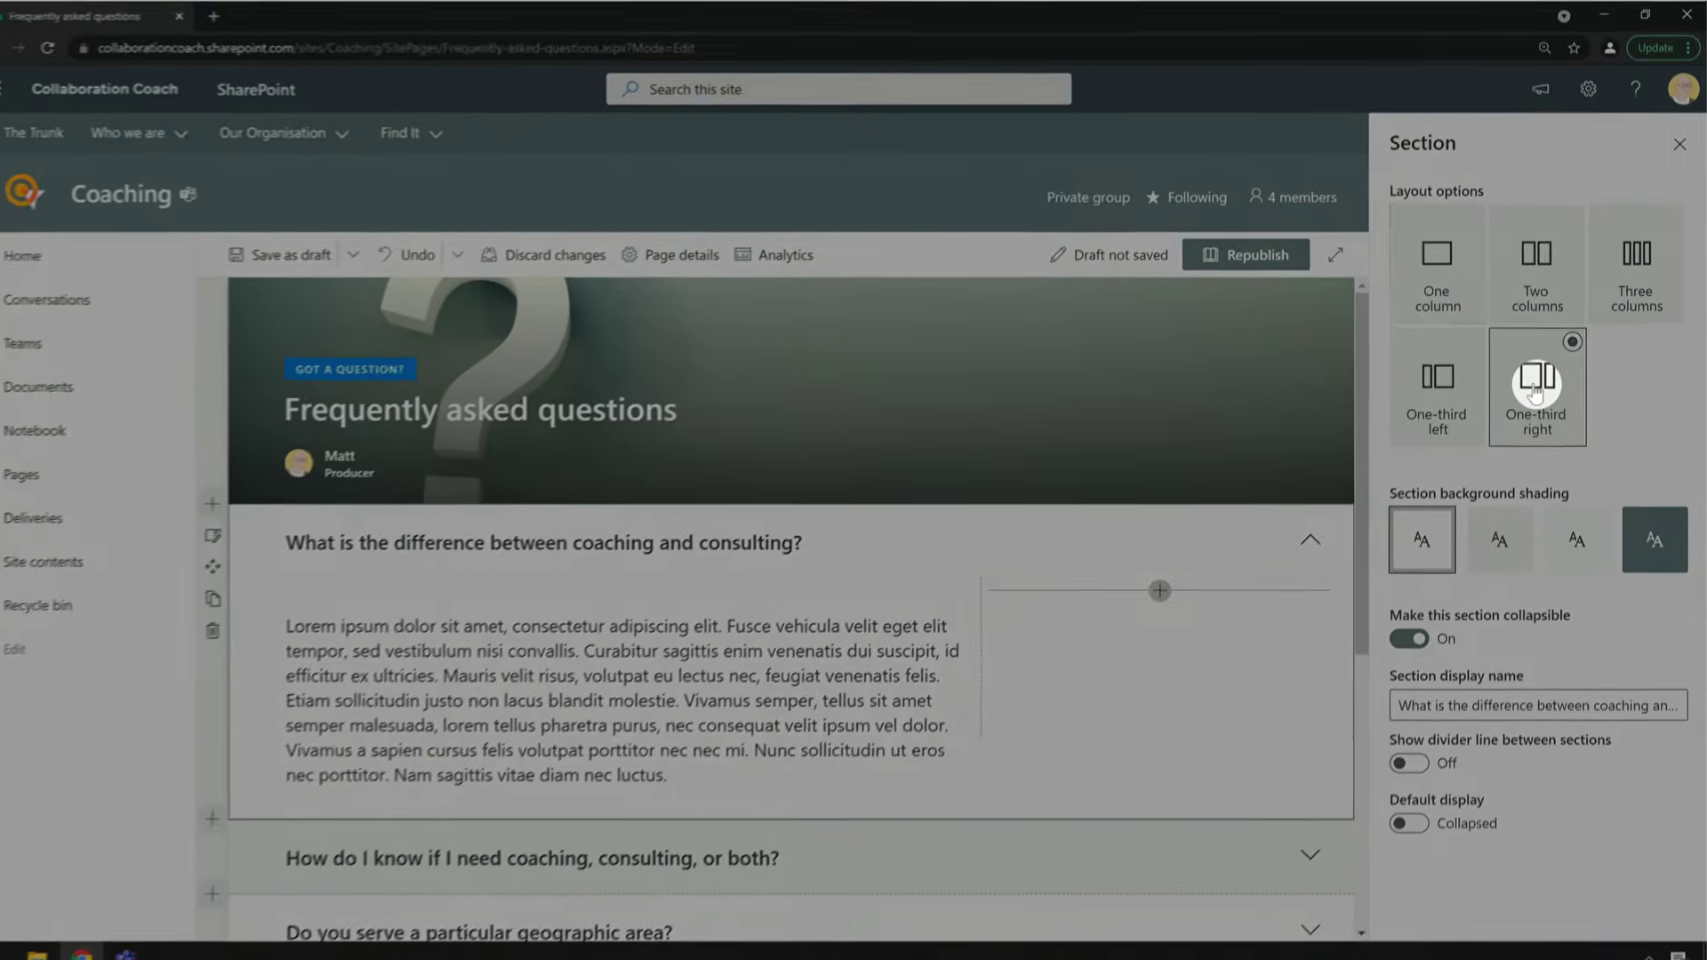
click(1503, 467)
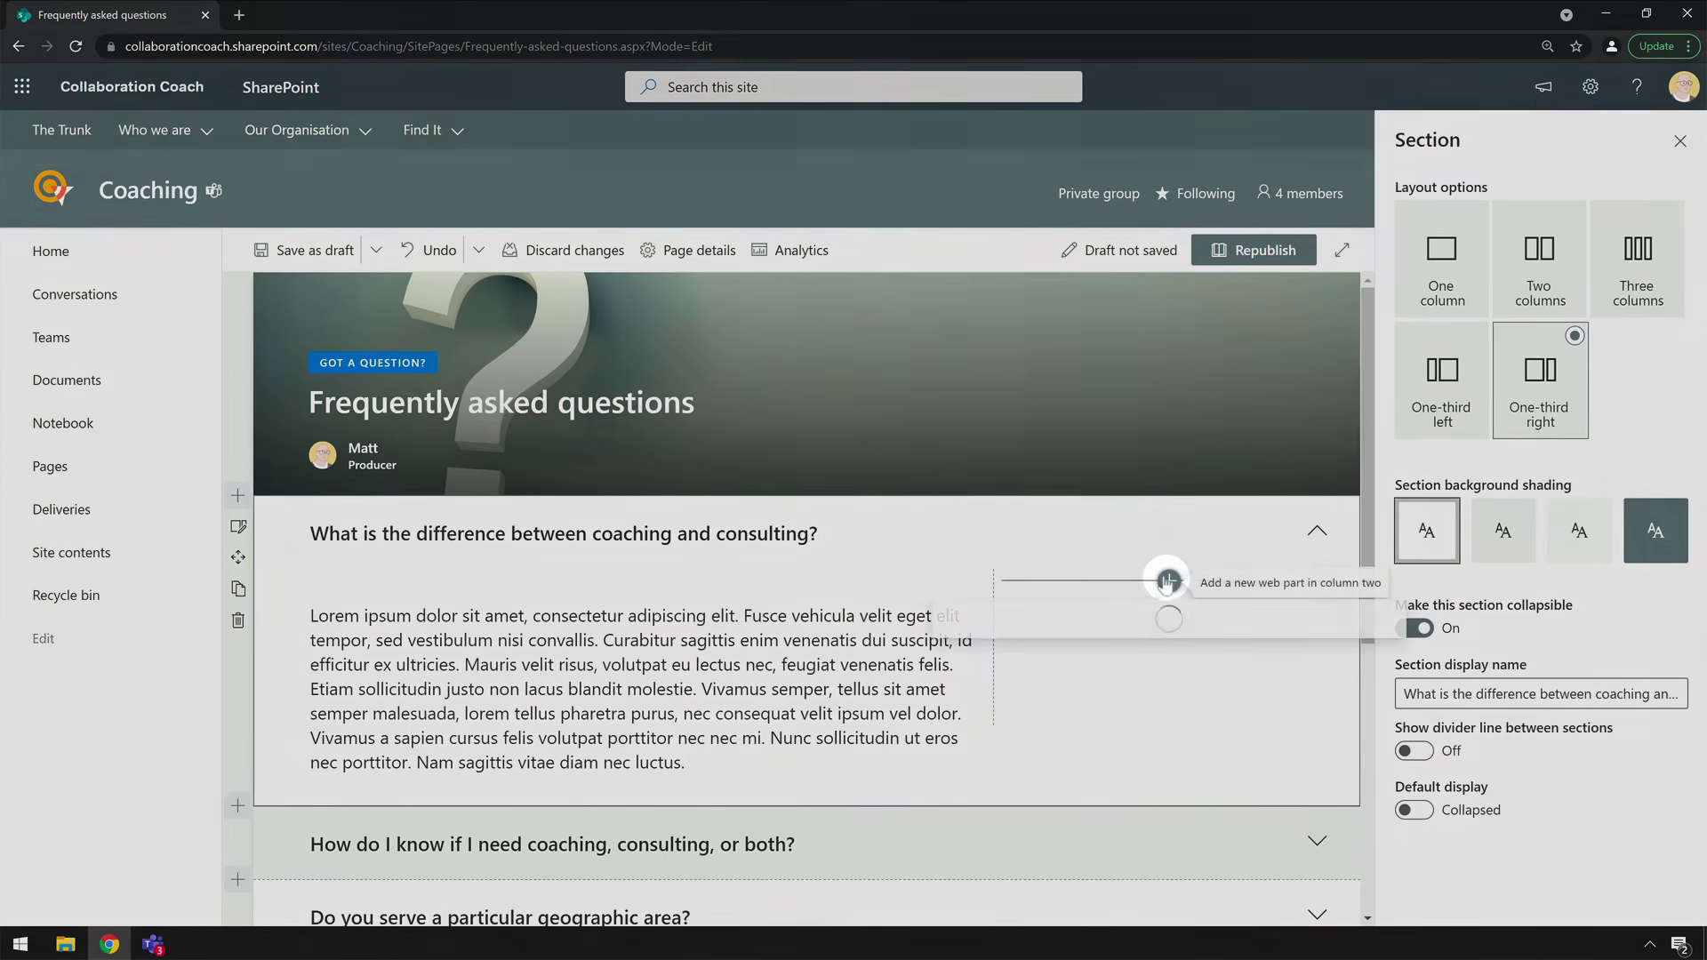
- Add an Image web part to column two of the coaching and consulting difference section, using the "coach" stock photo of a woman raising her fist
click(1169, 580)
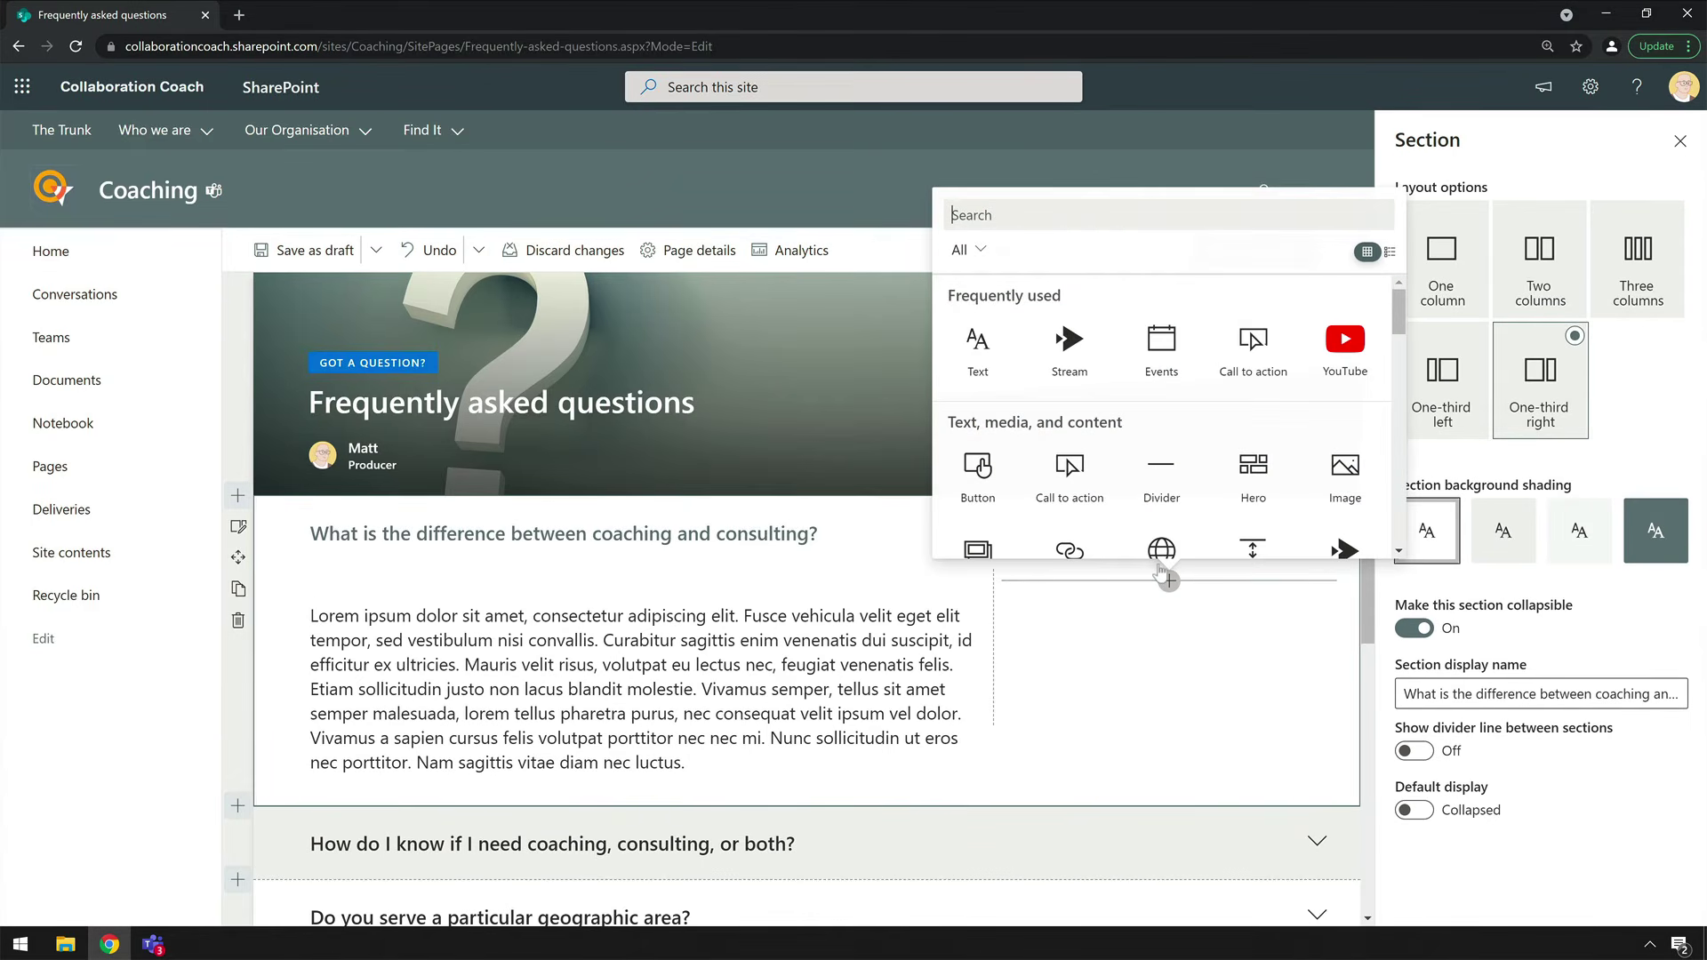
text(image)
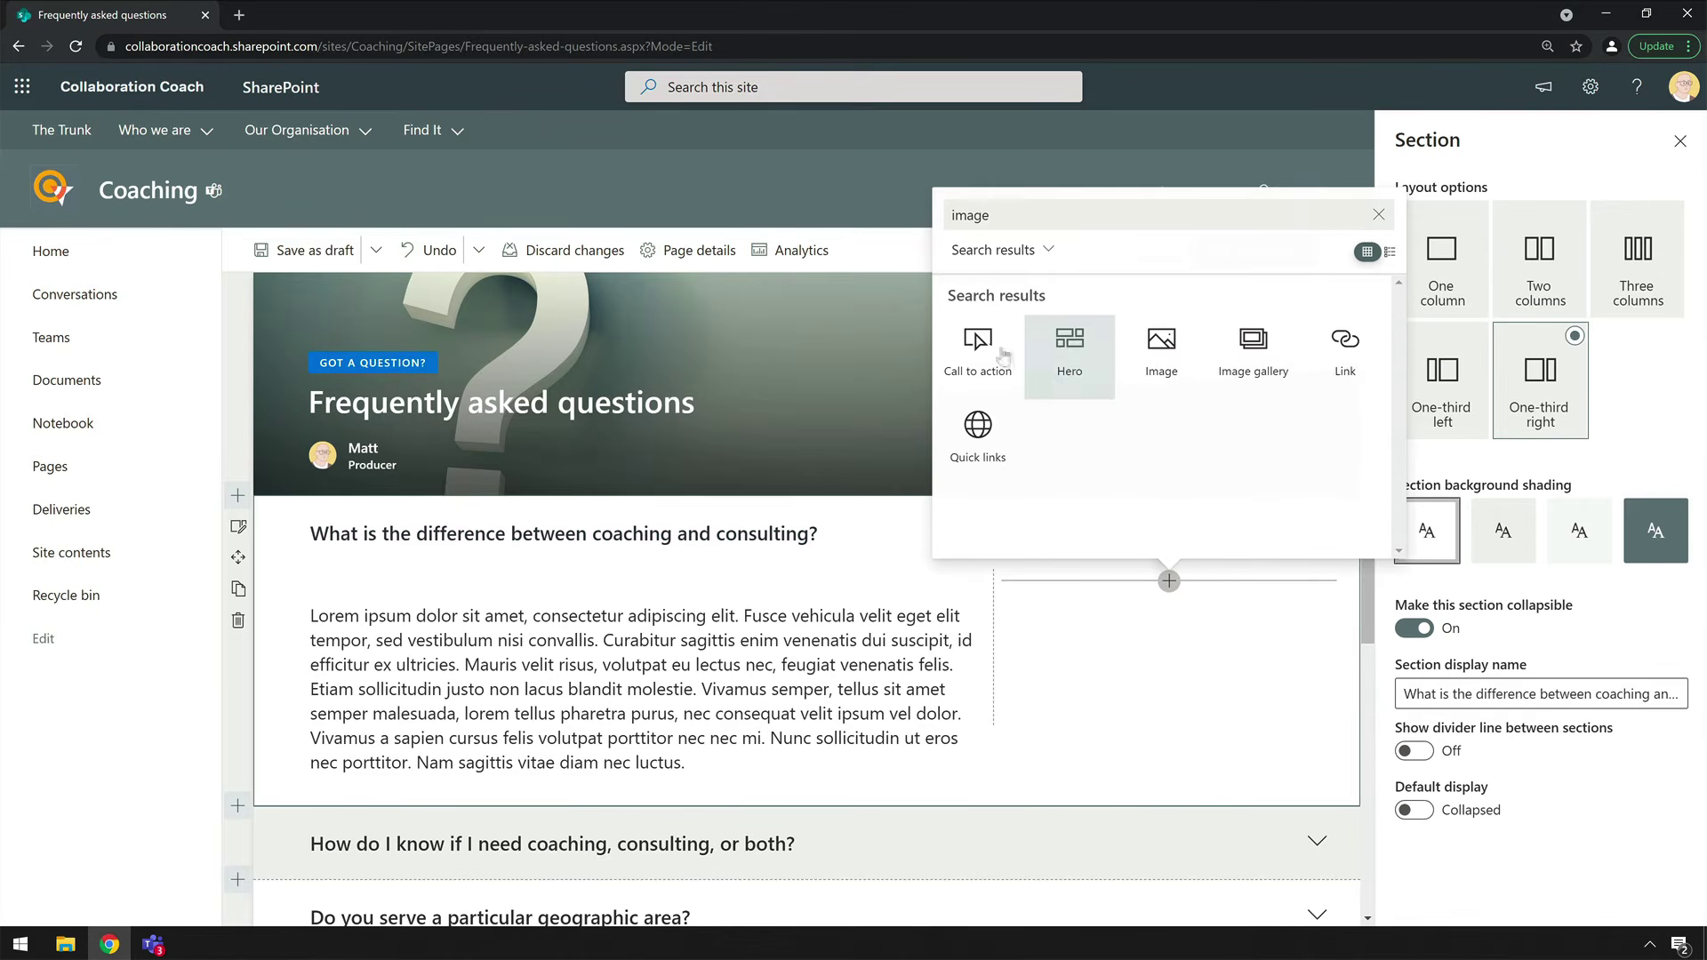
click(1165, 349)
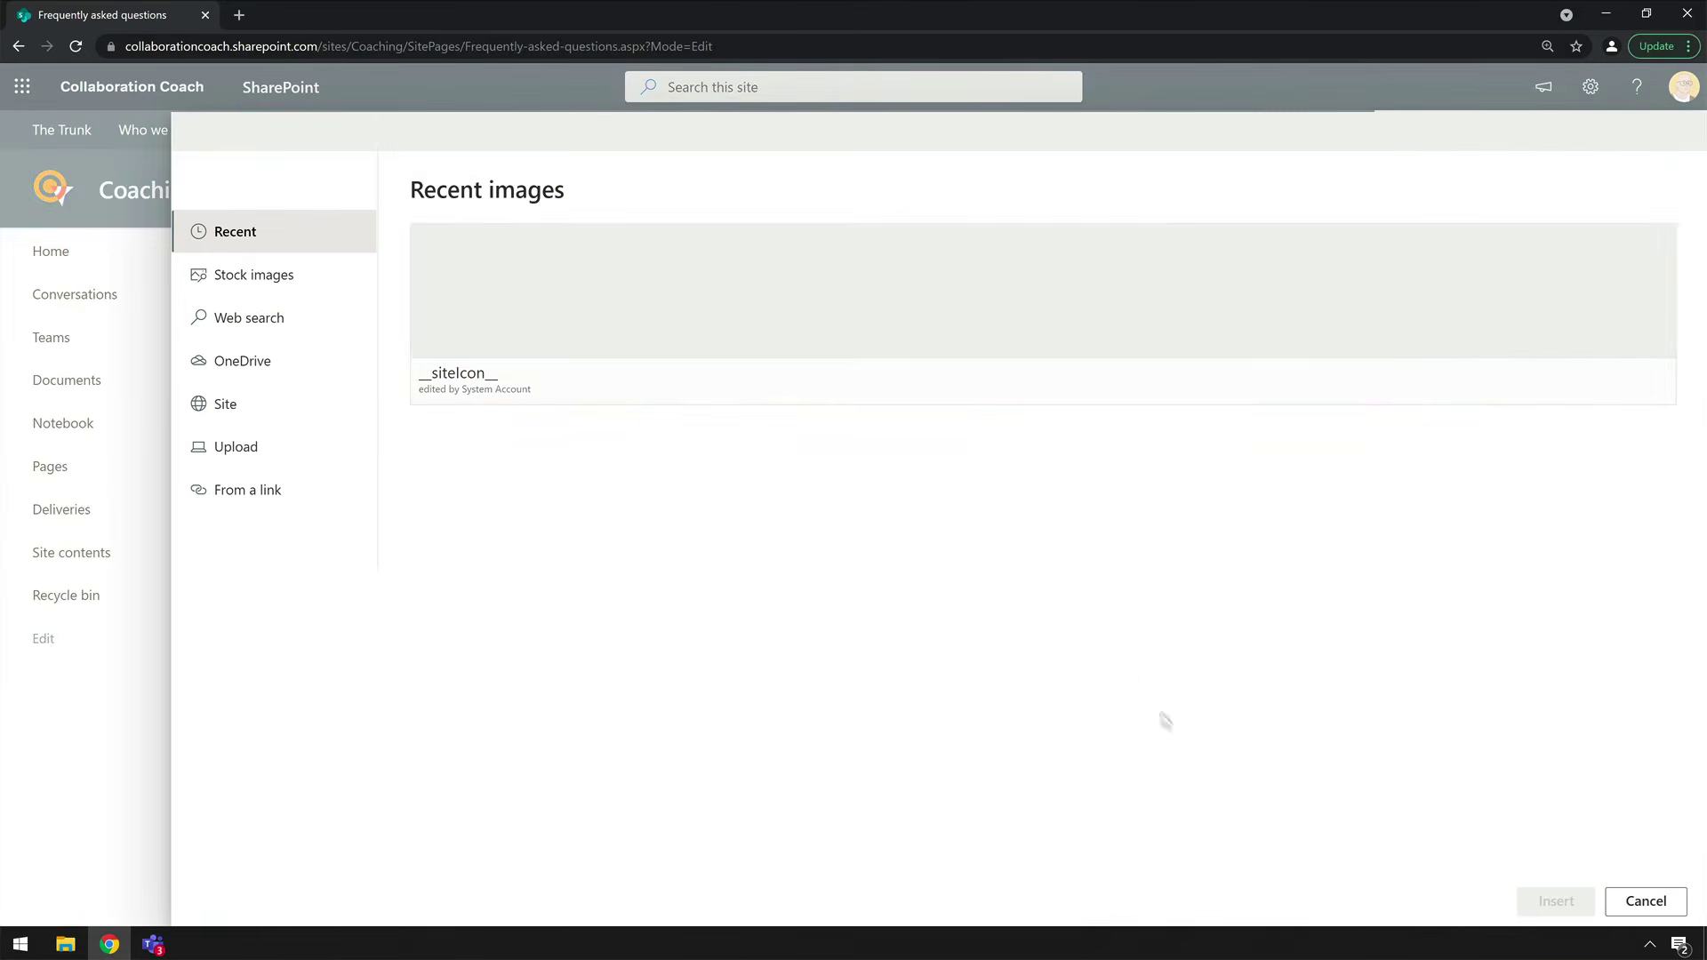
click(265, 276)
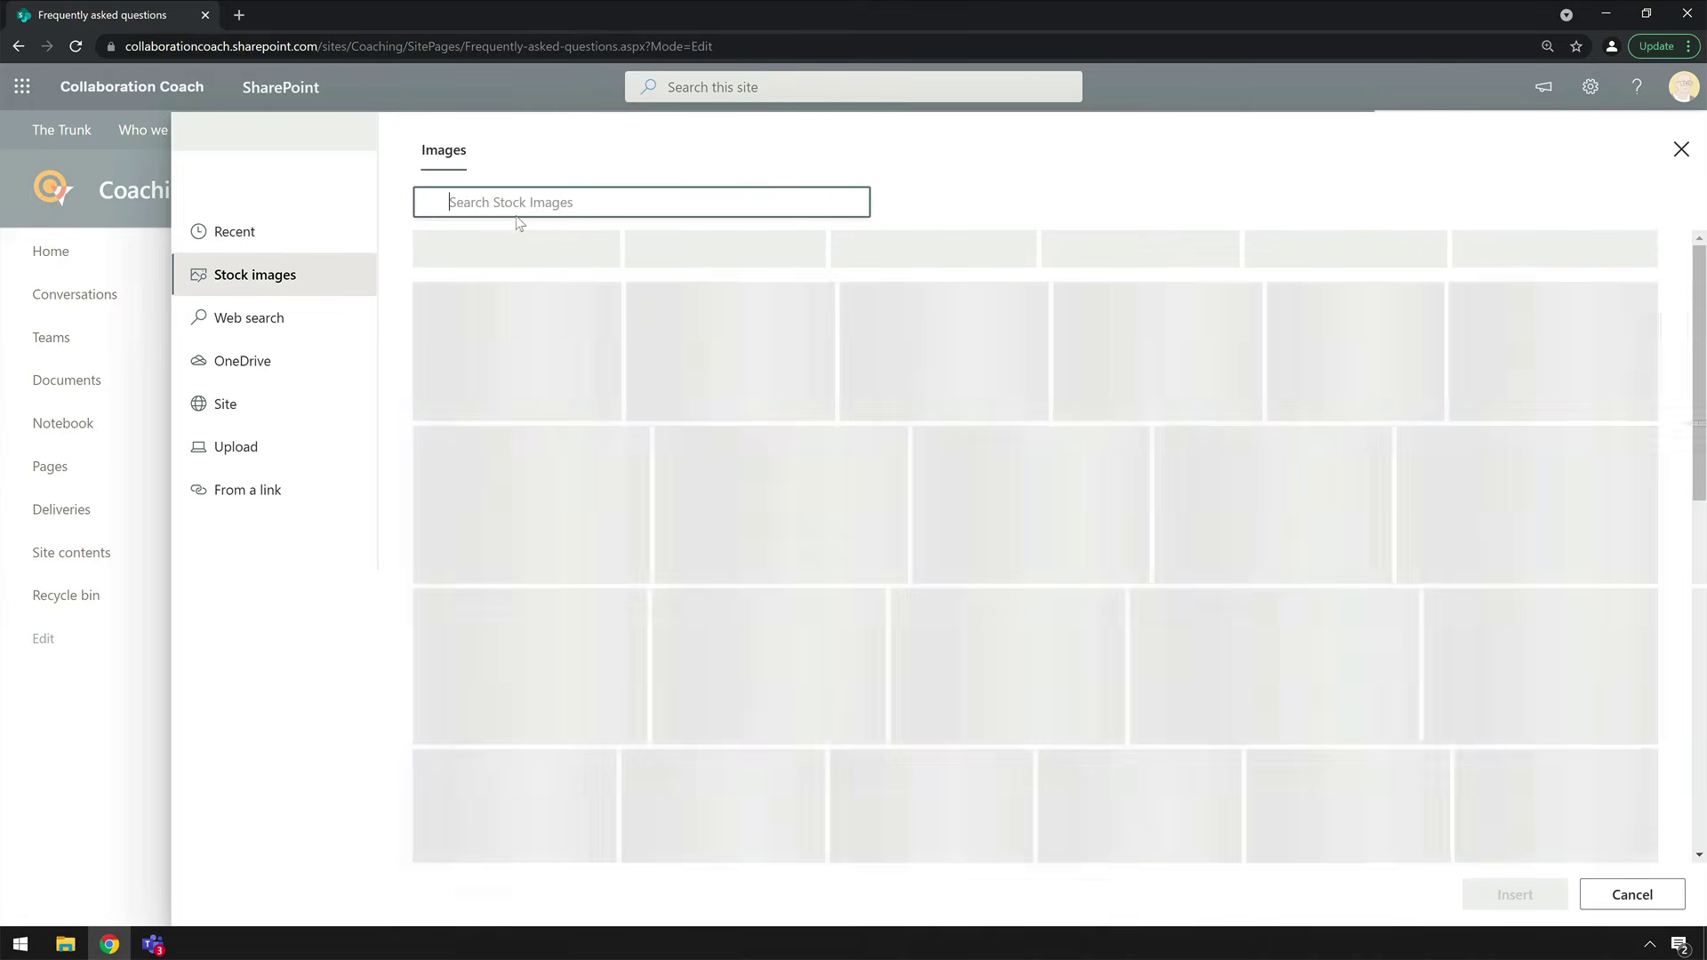
click(516, 214)
text(coach)
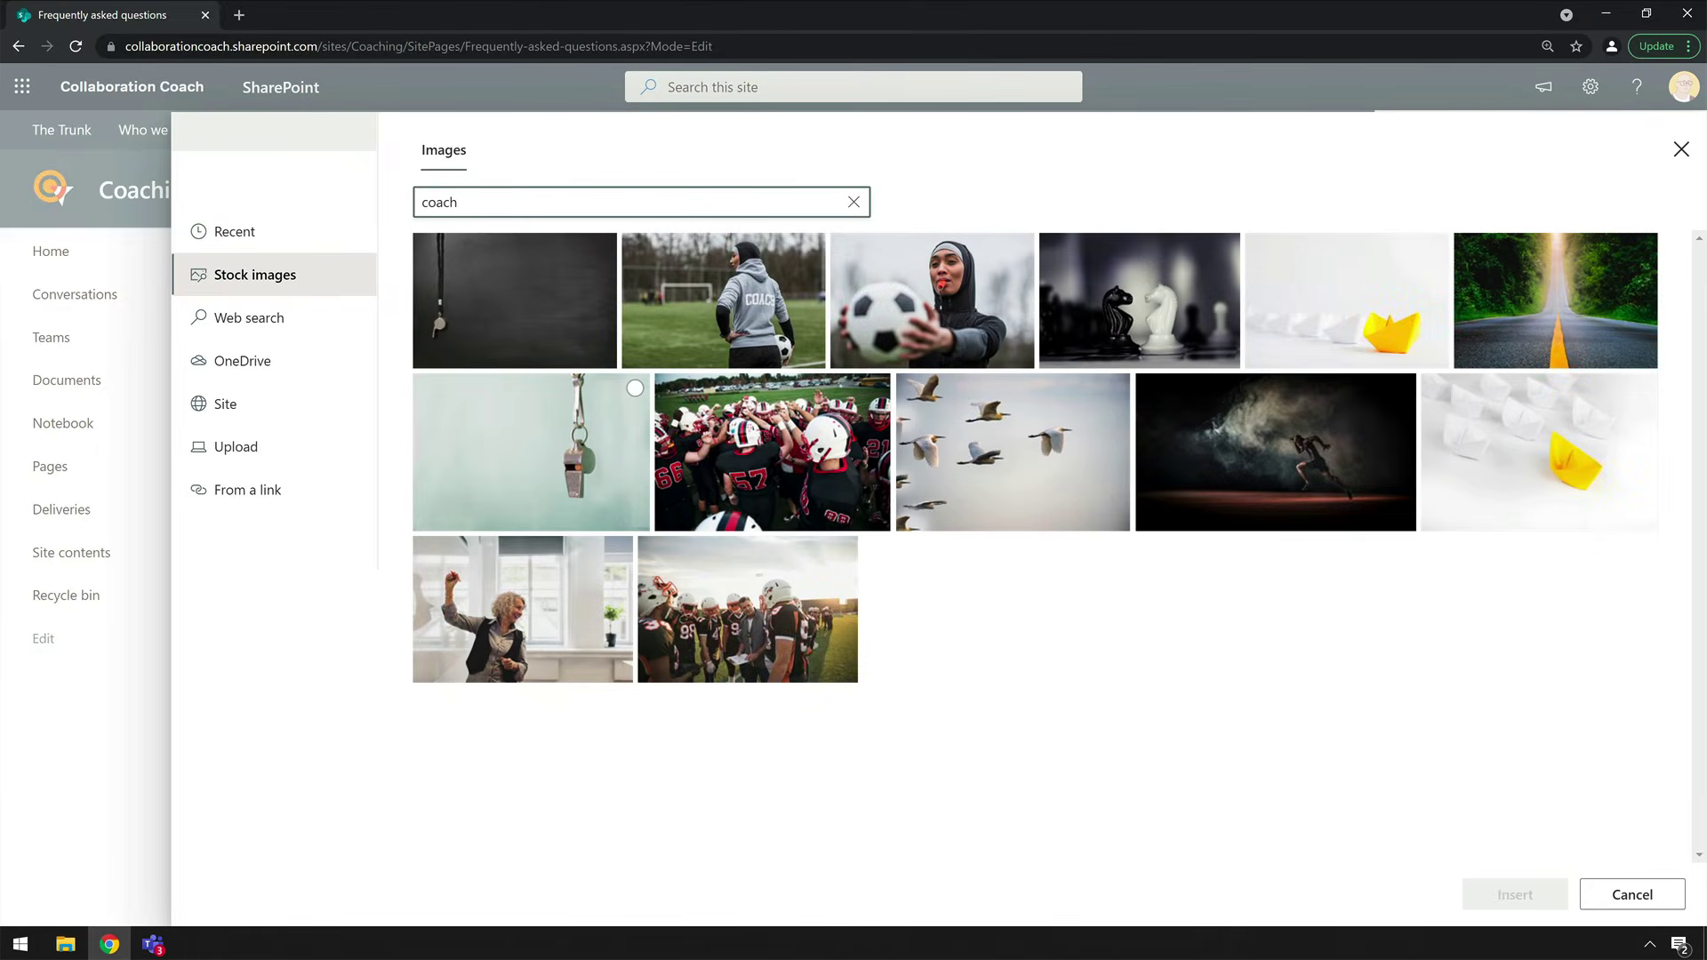
click(506, 572)
click(1519, 895)
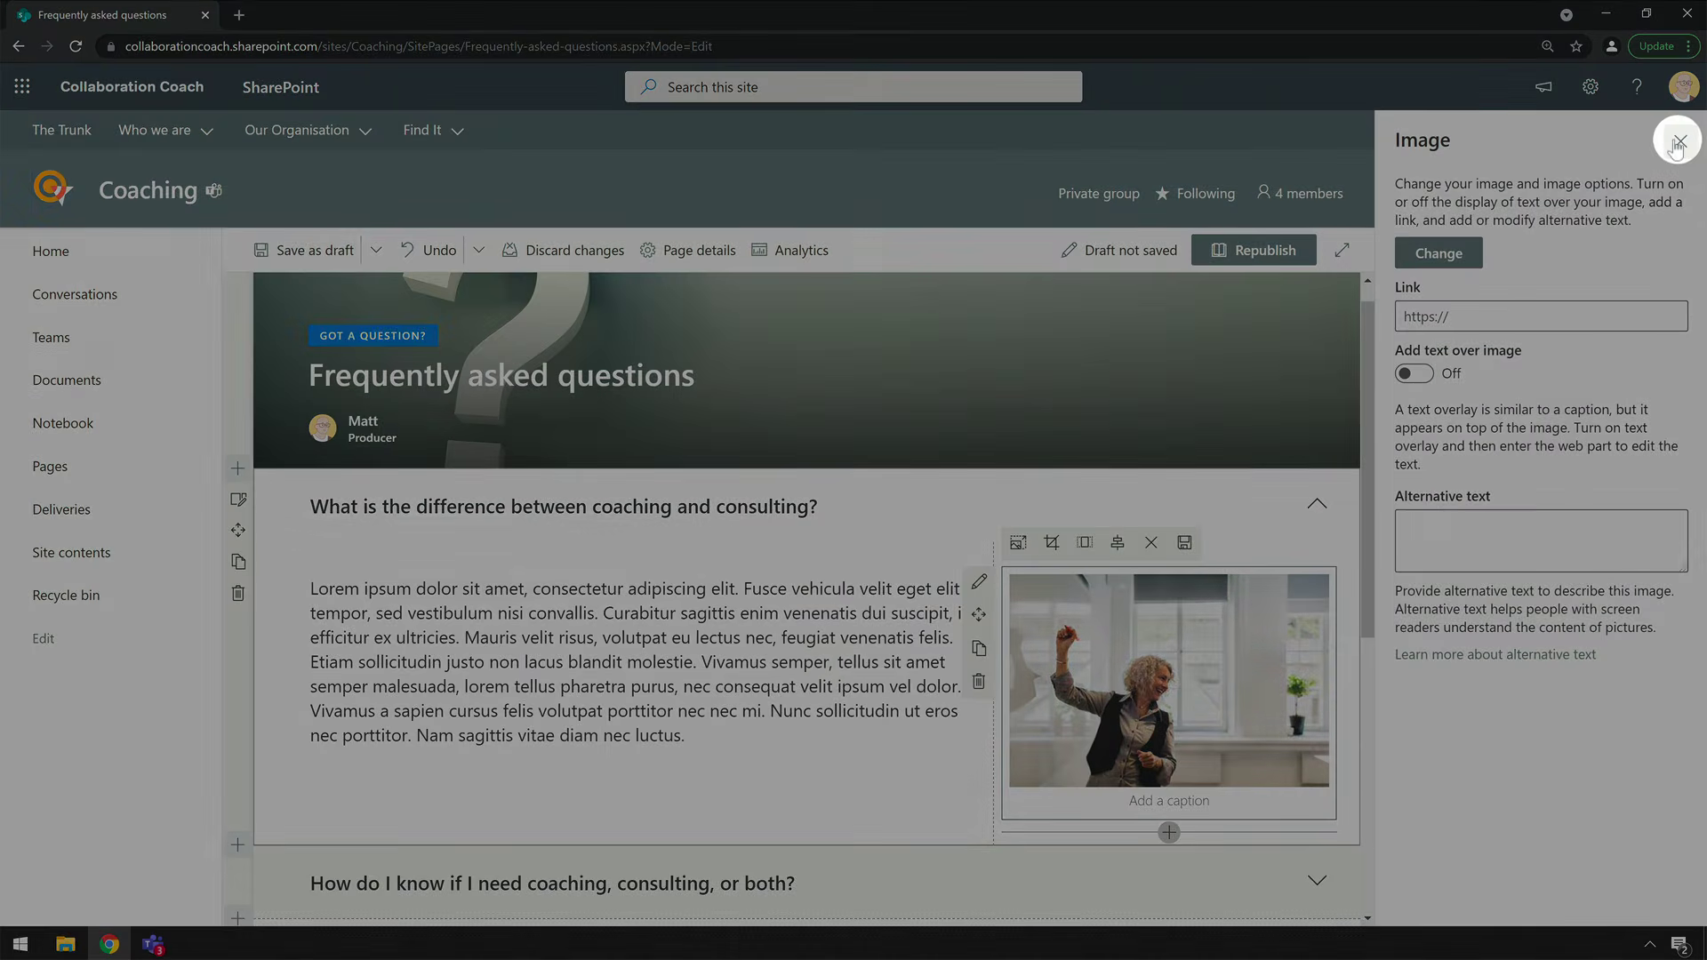
click(1680, 141)
- Republish the page and check the question about the difference between coaching and consulting by toggling its section
click(1586, 250)
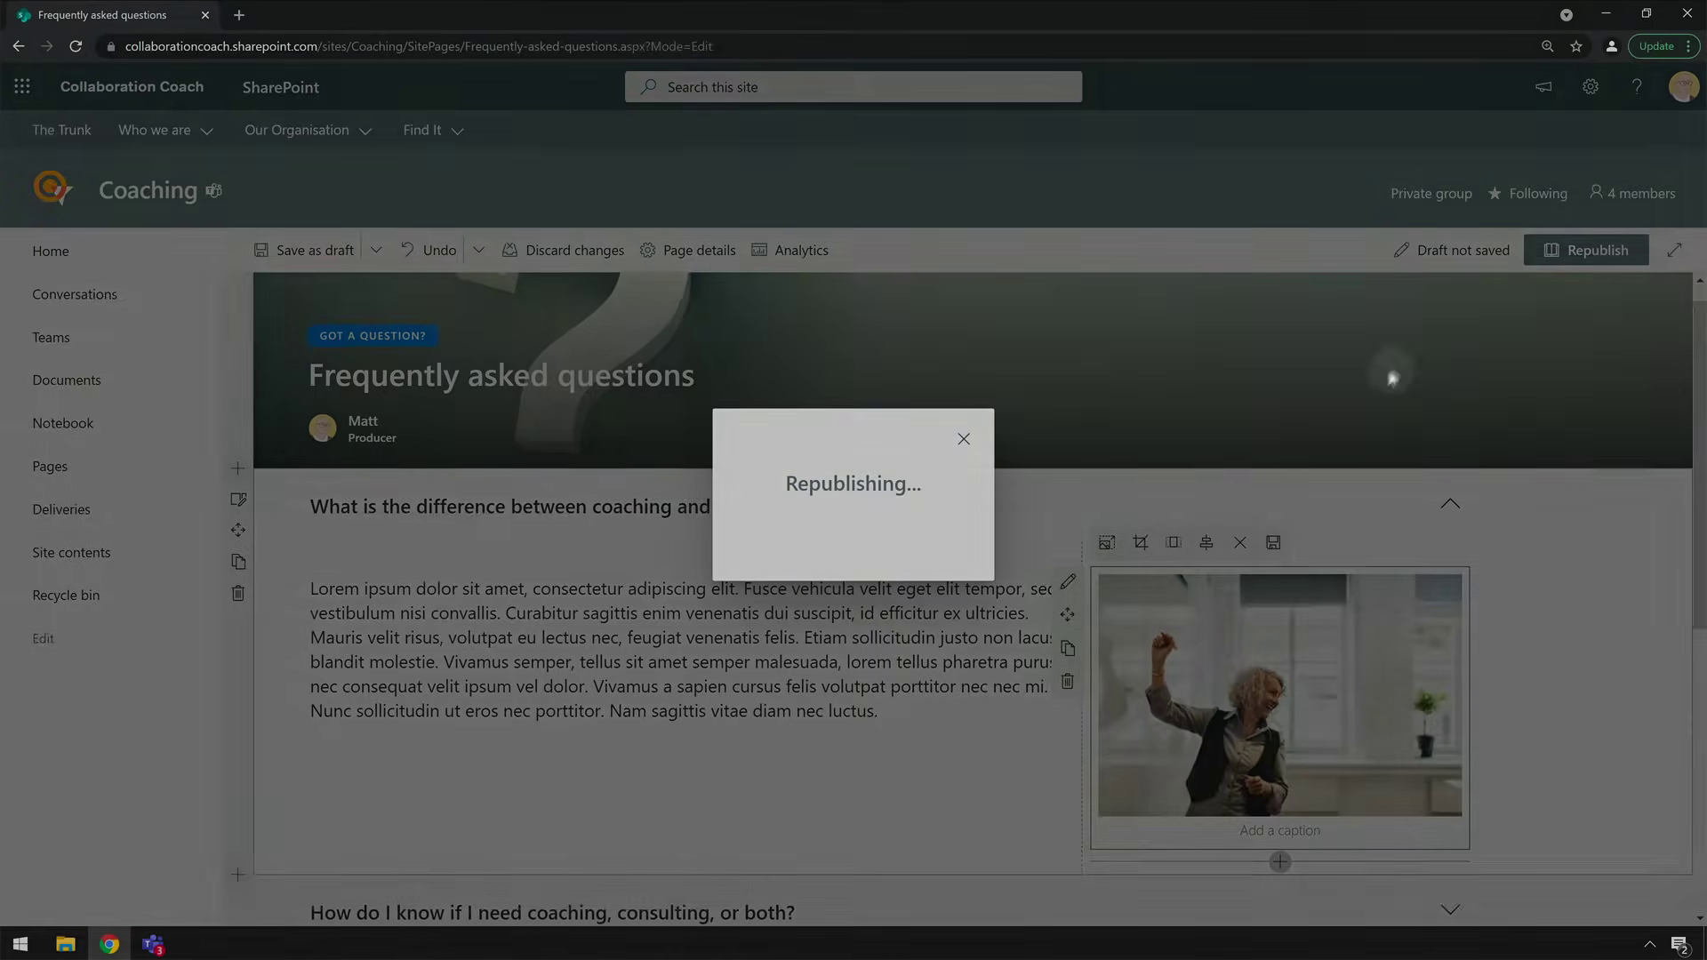
click(863, 525)
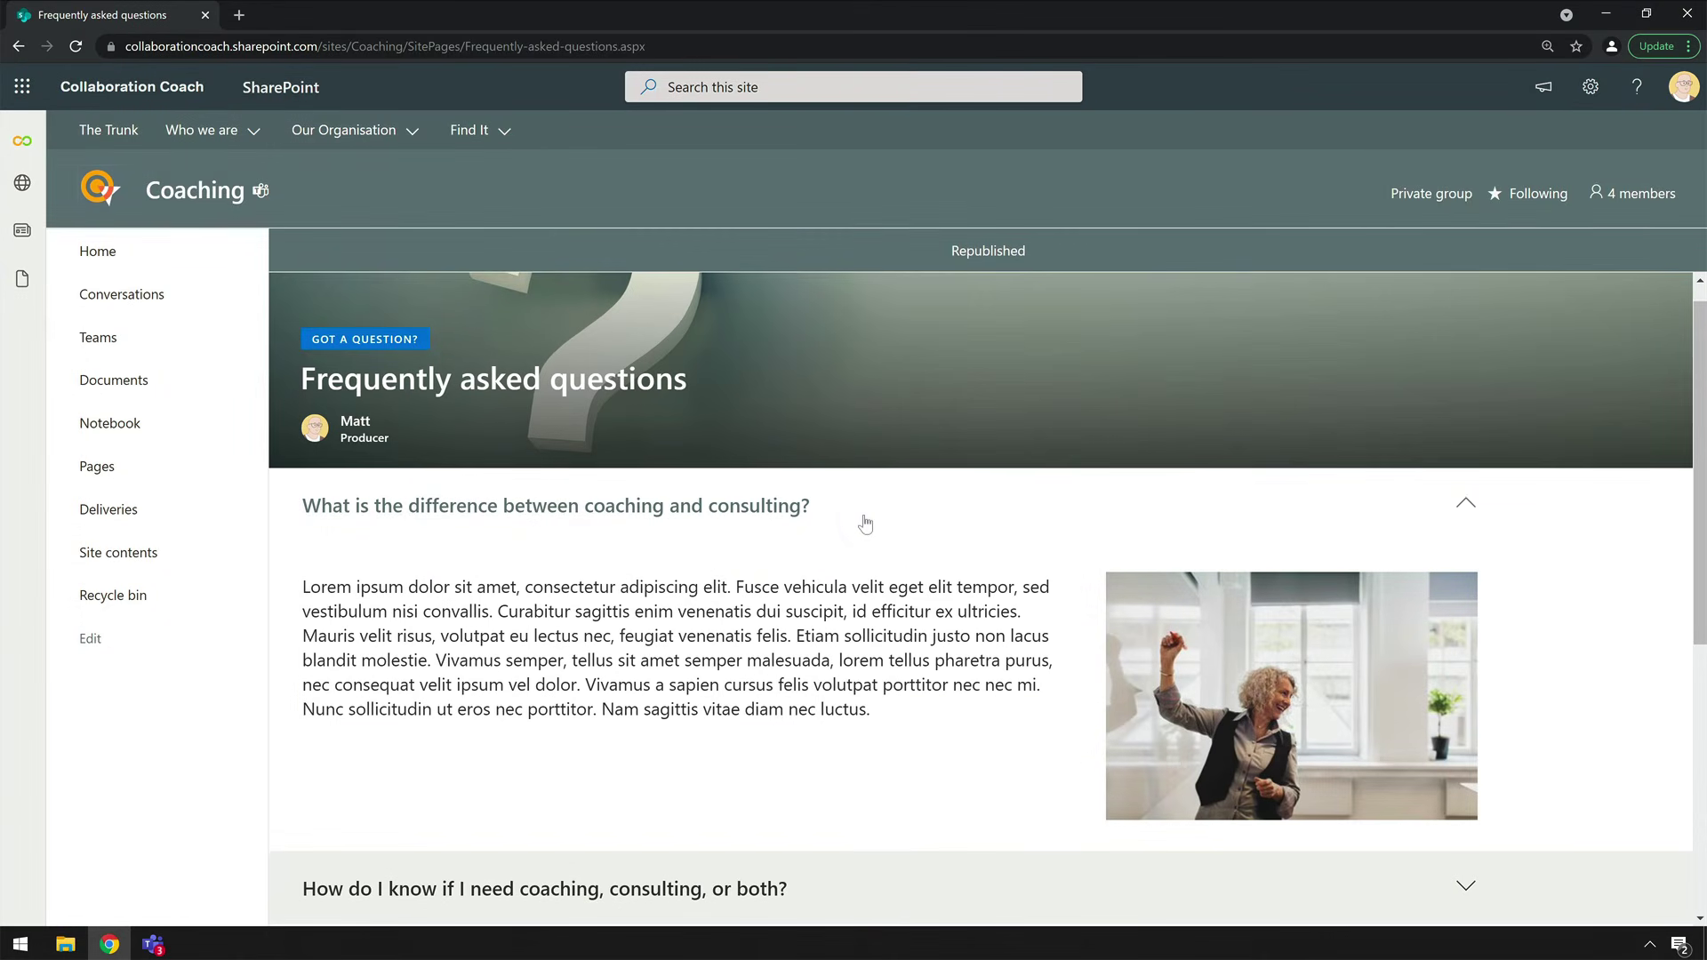
click(869, 519)
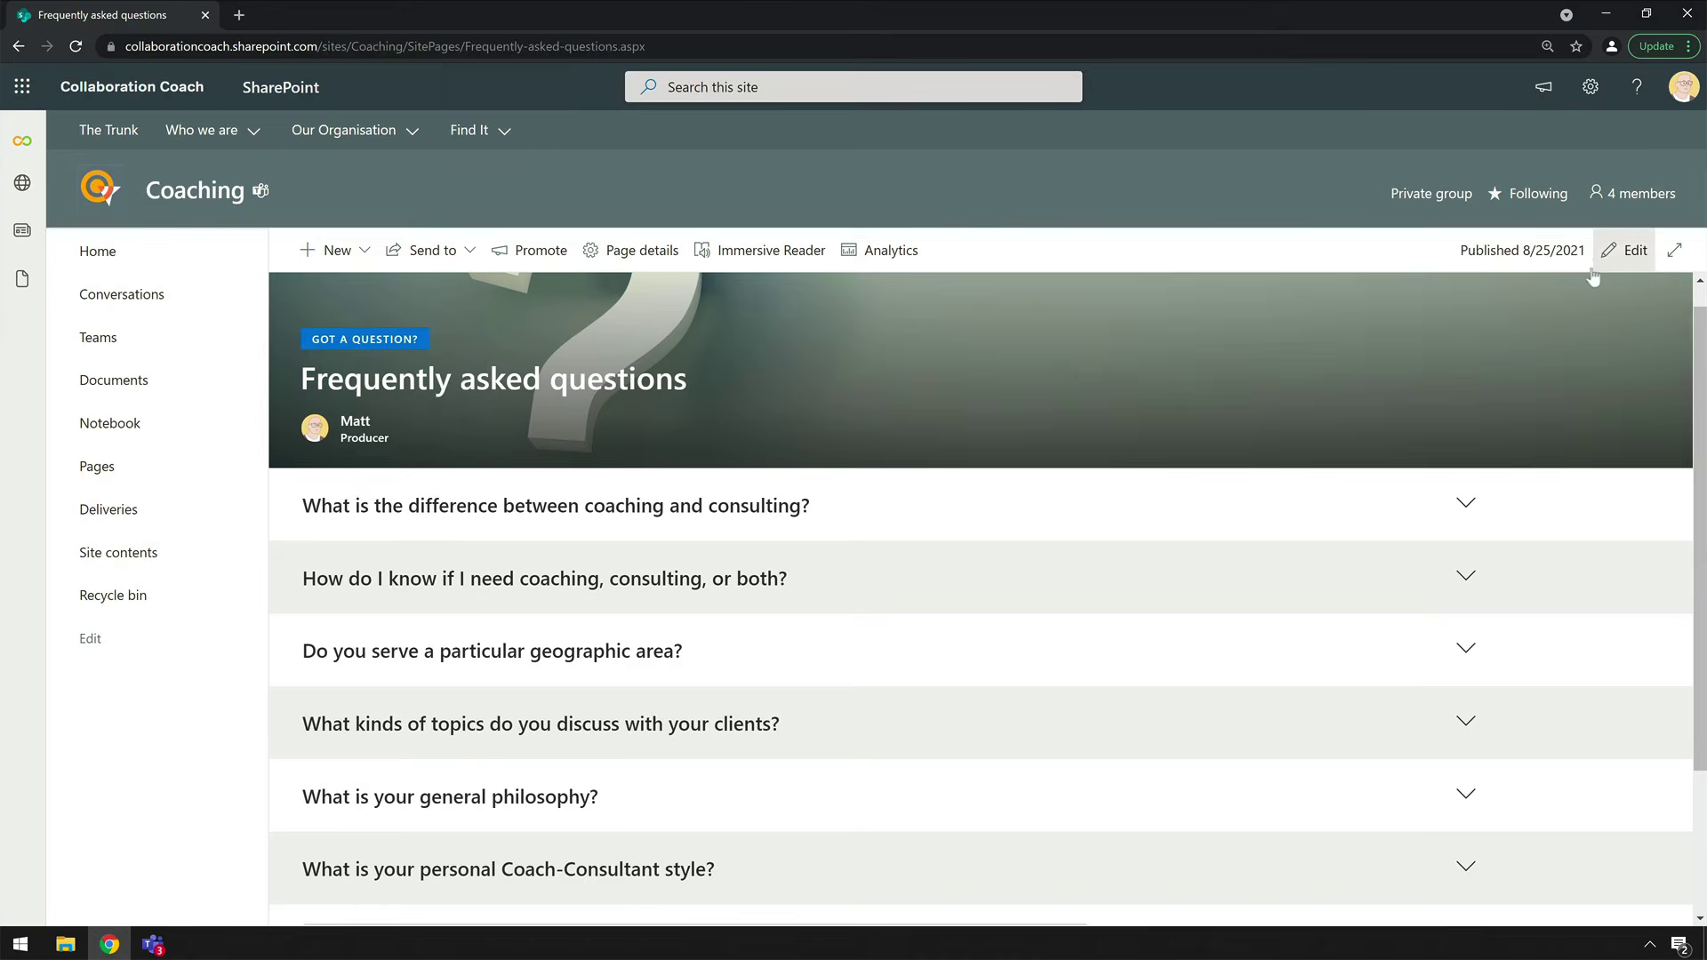
- Reopen the page for editing and save it as a page template named "FAQs"
click(1634, 249)
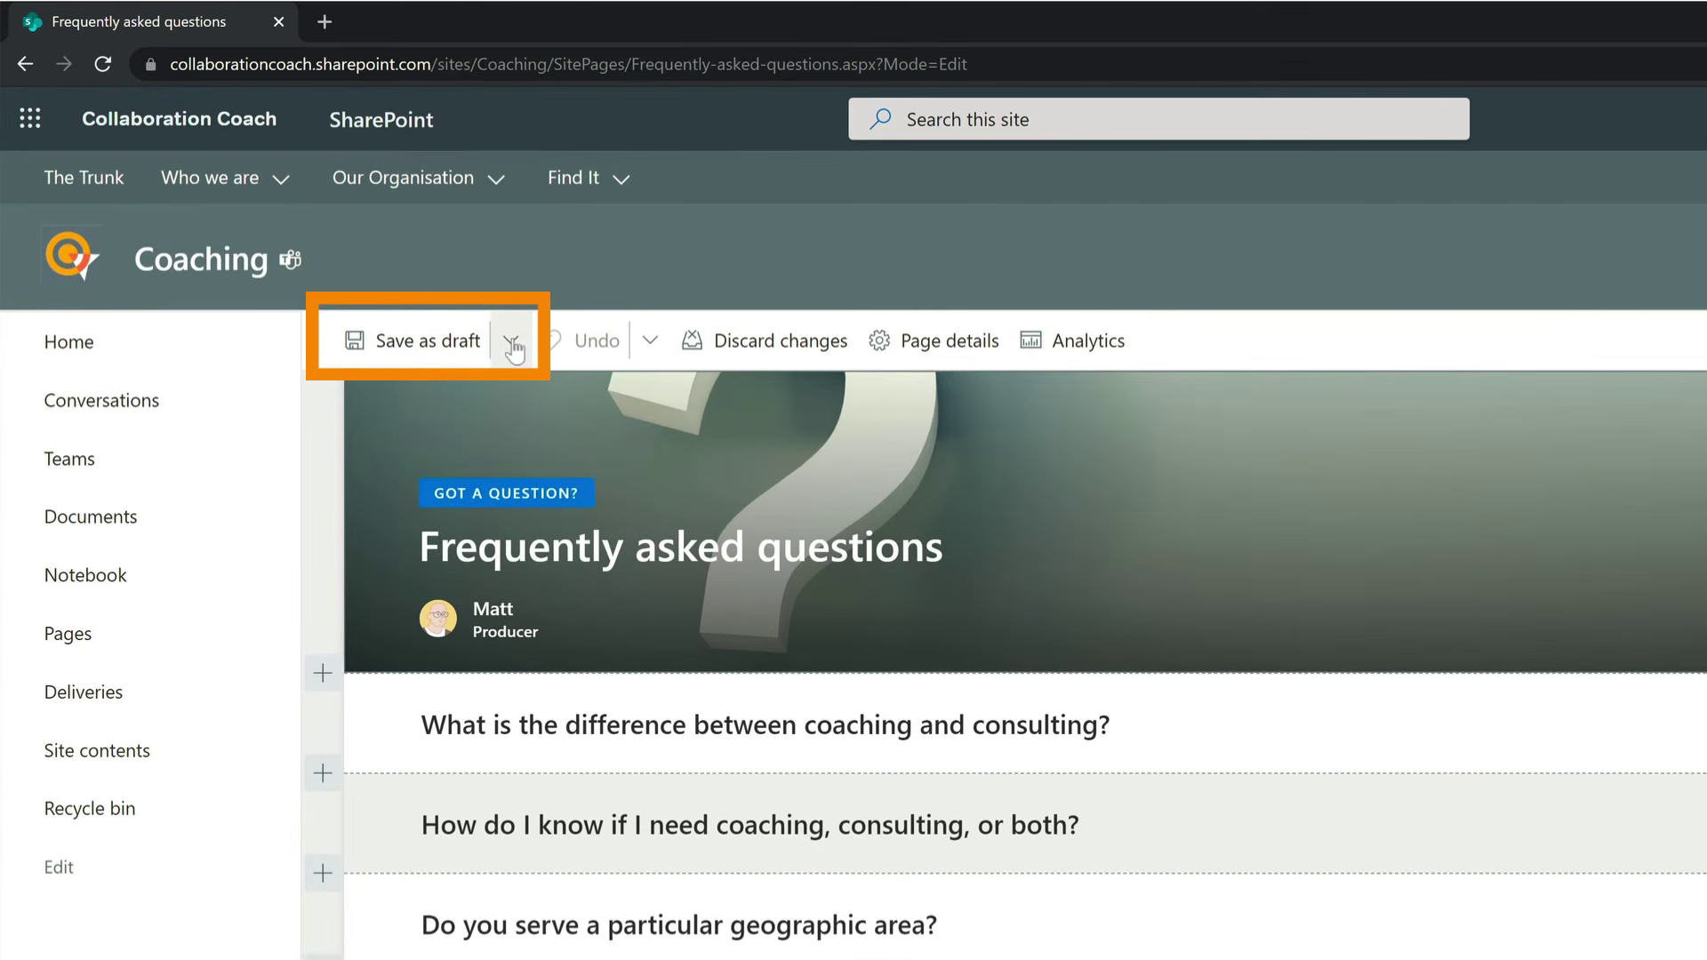
click(511, 346)
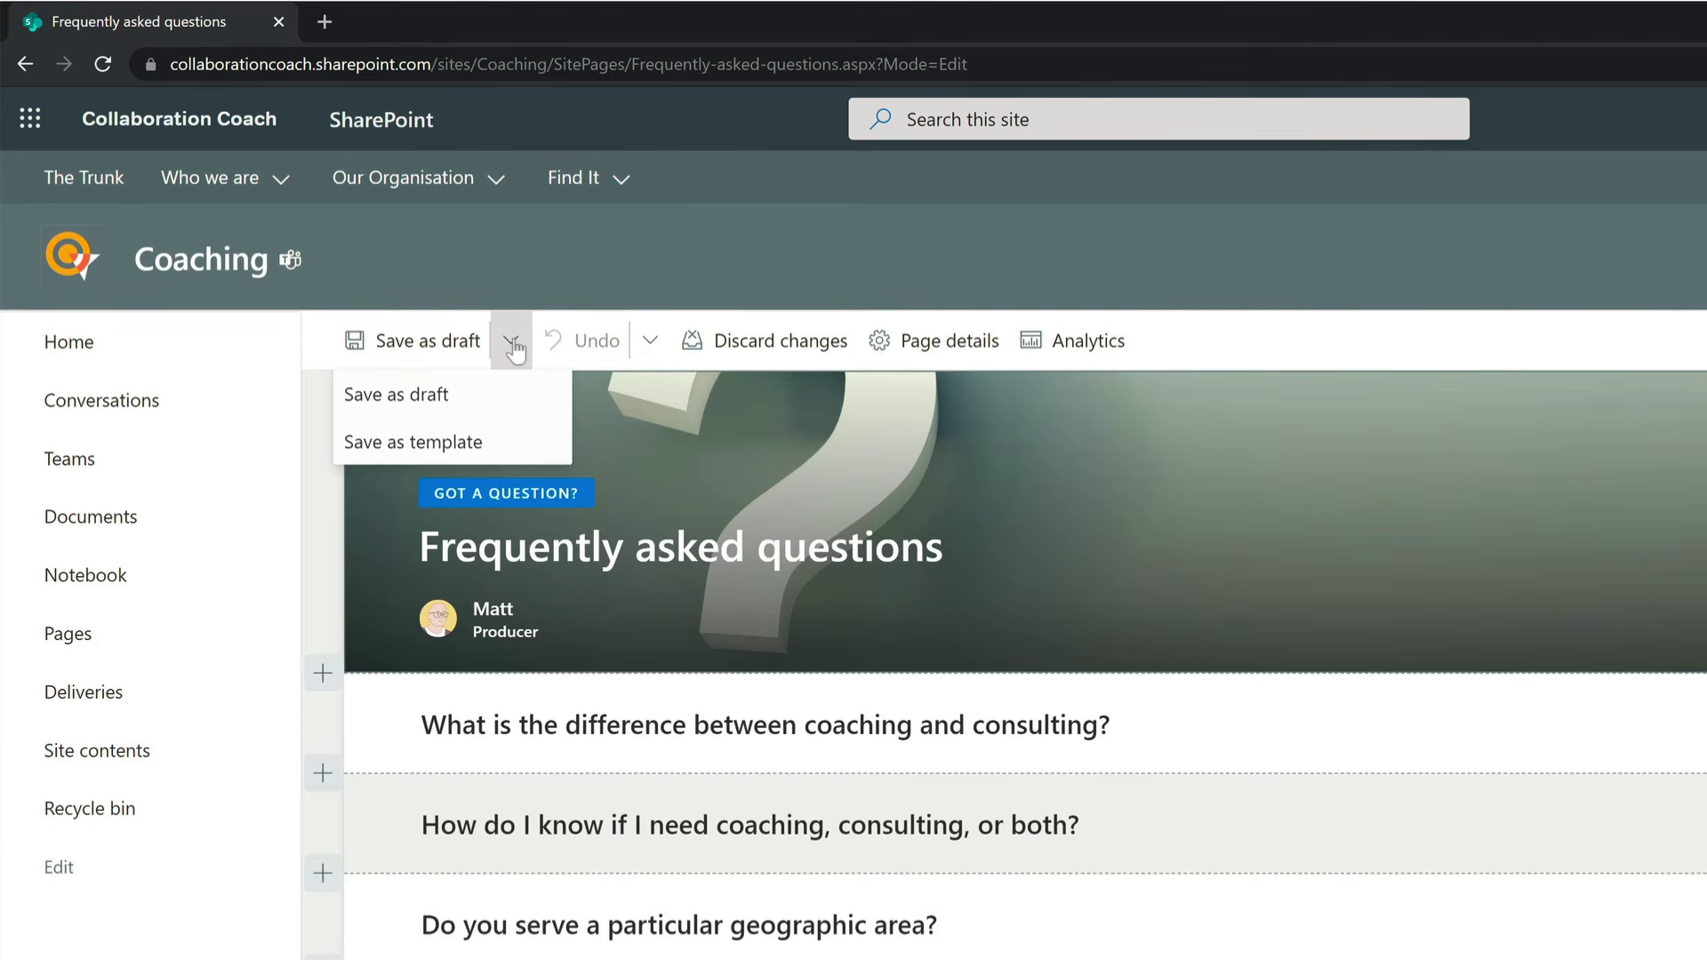
click(479, 445)
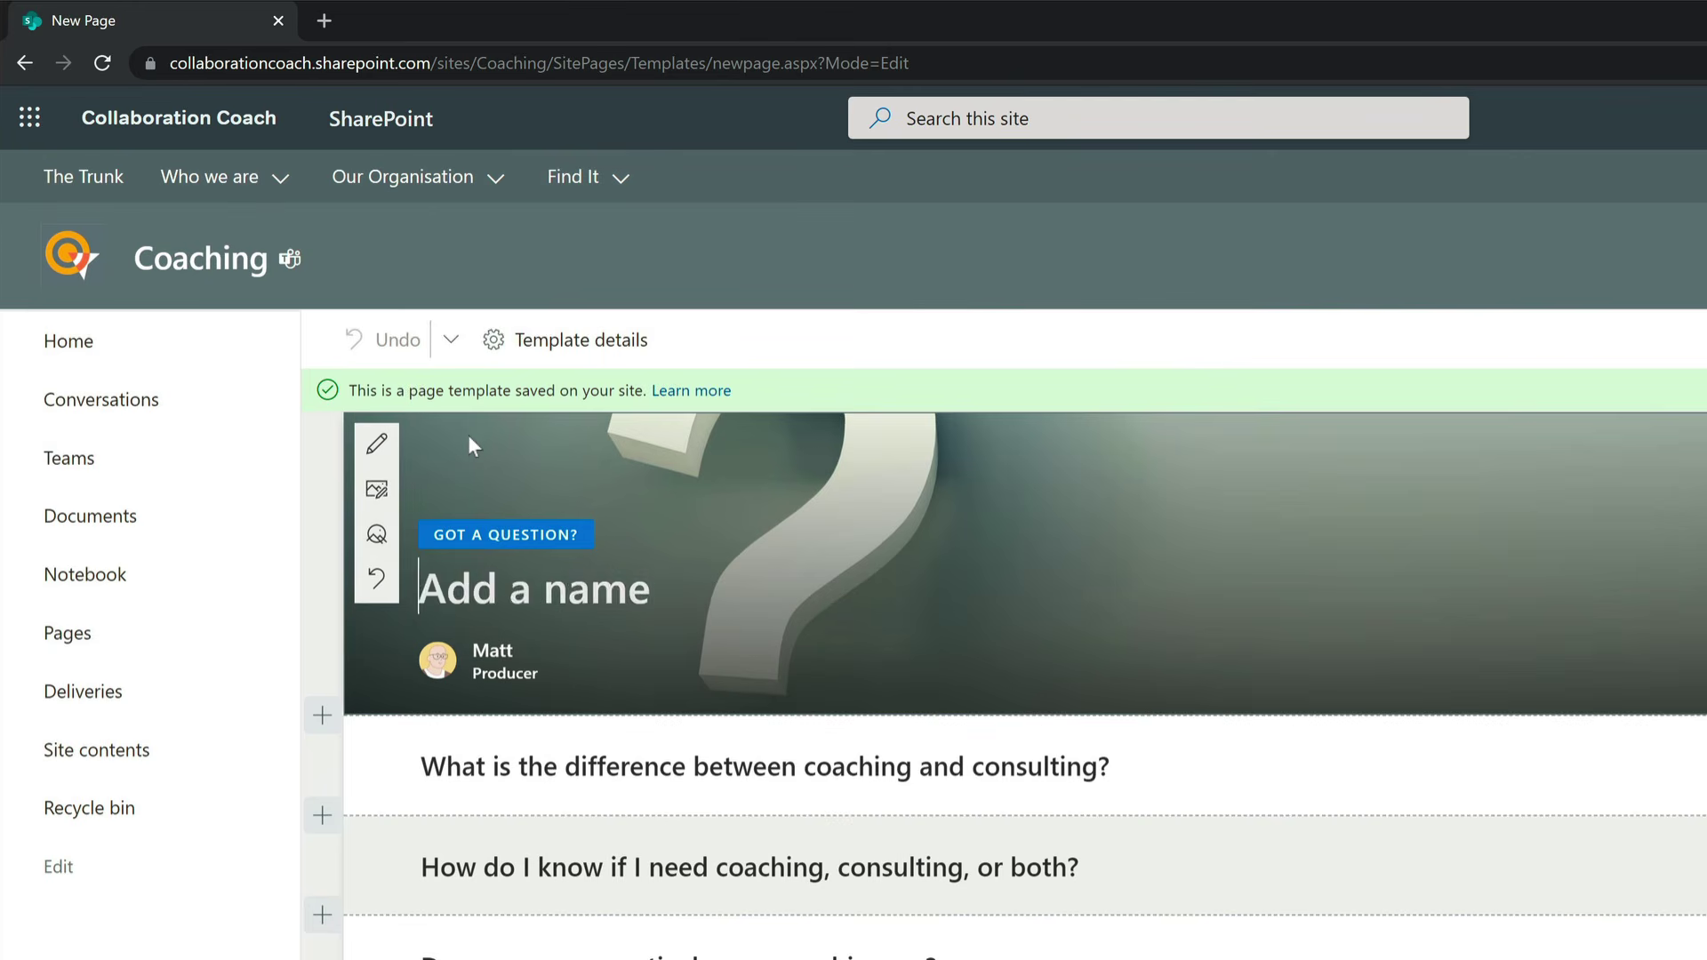
text(FAQs)
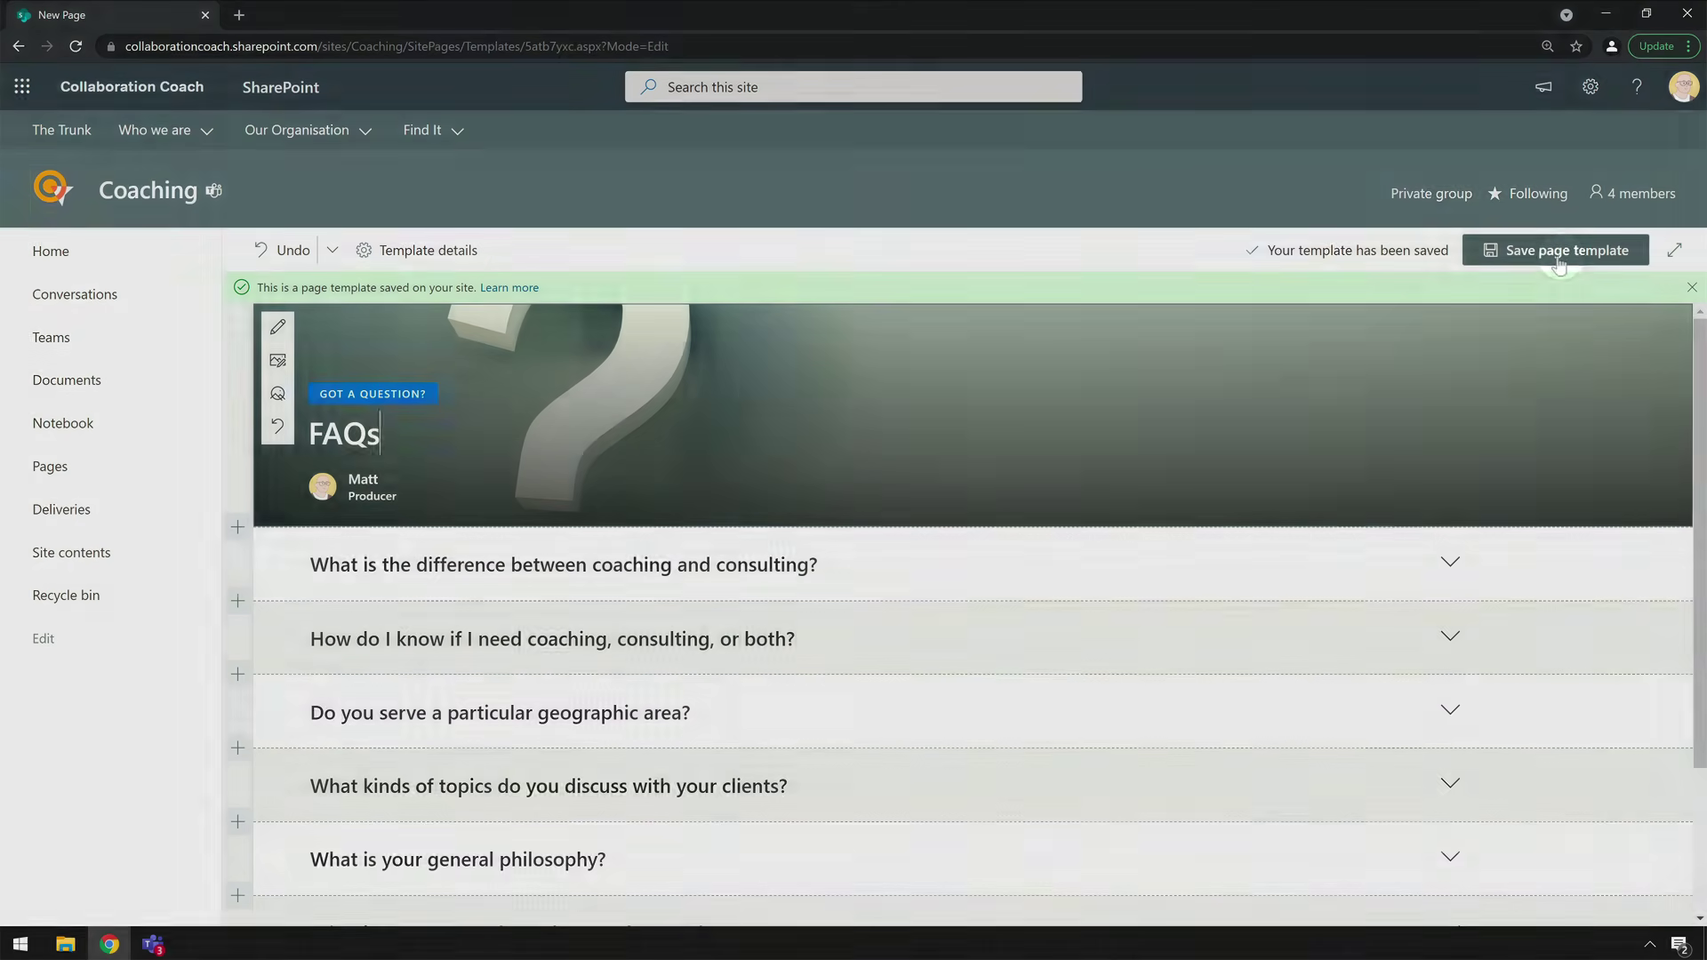
click(1569, 256)
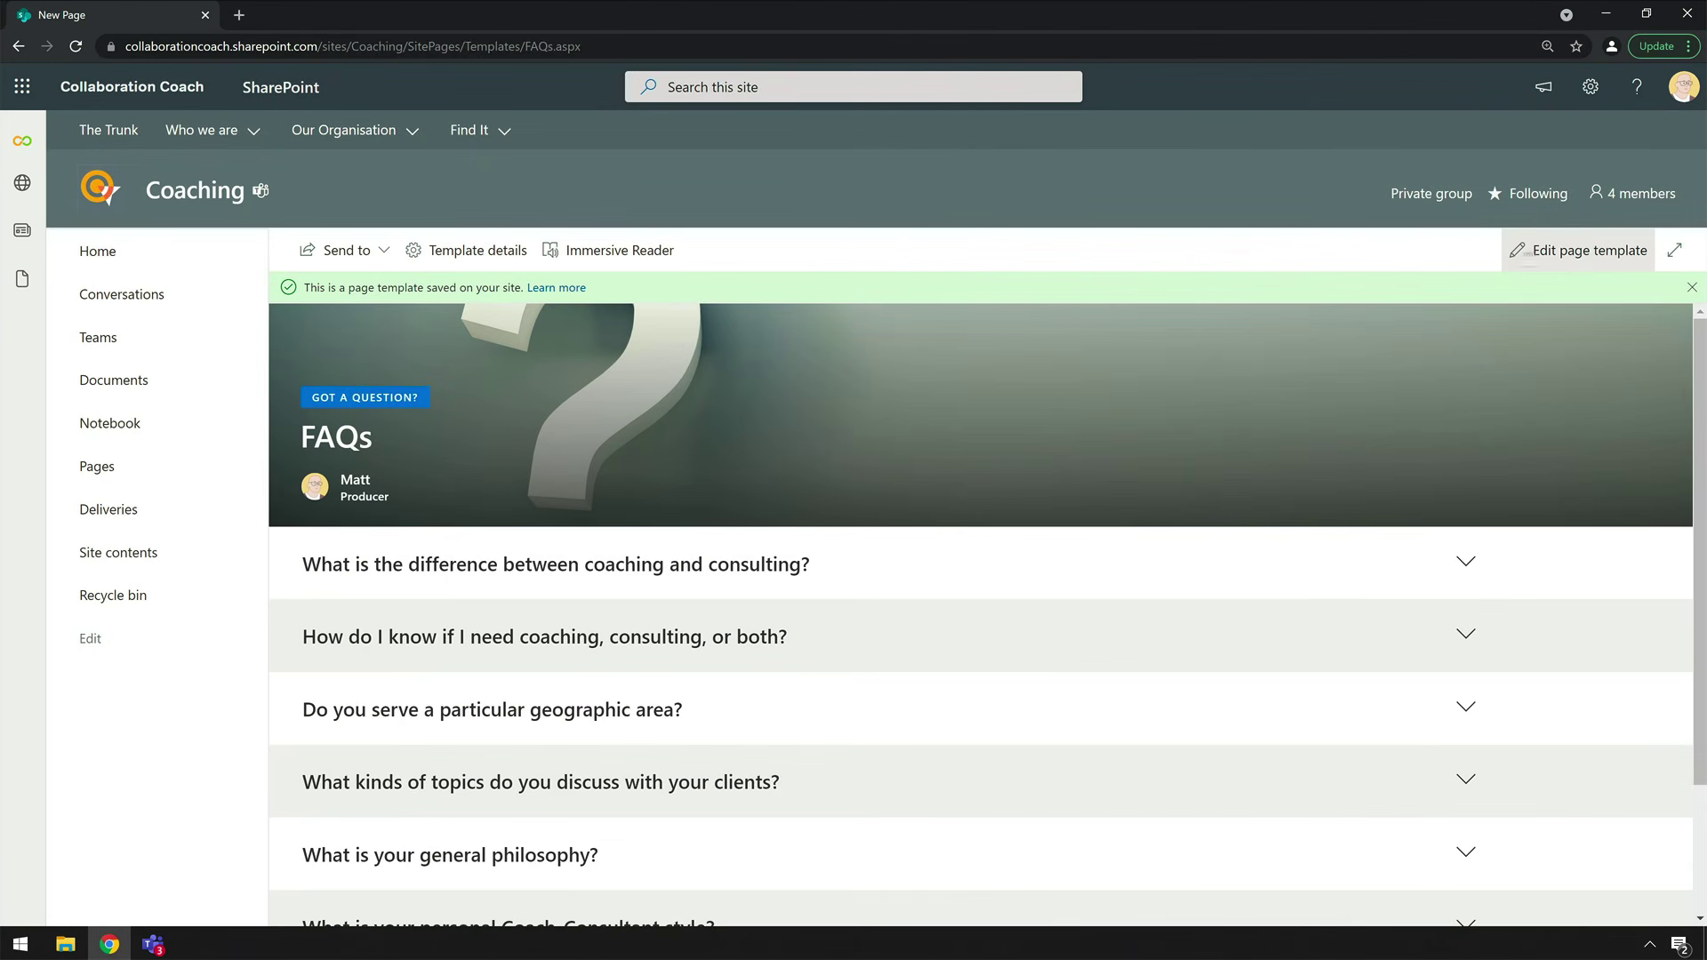
- From the site's home page, create a new page based on the saved FAQs template and title it "New FAQs"
click(140, 266)
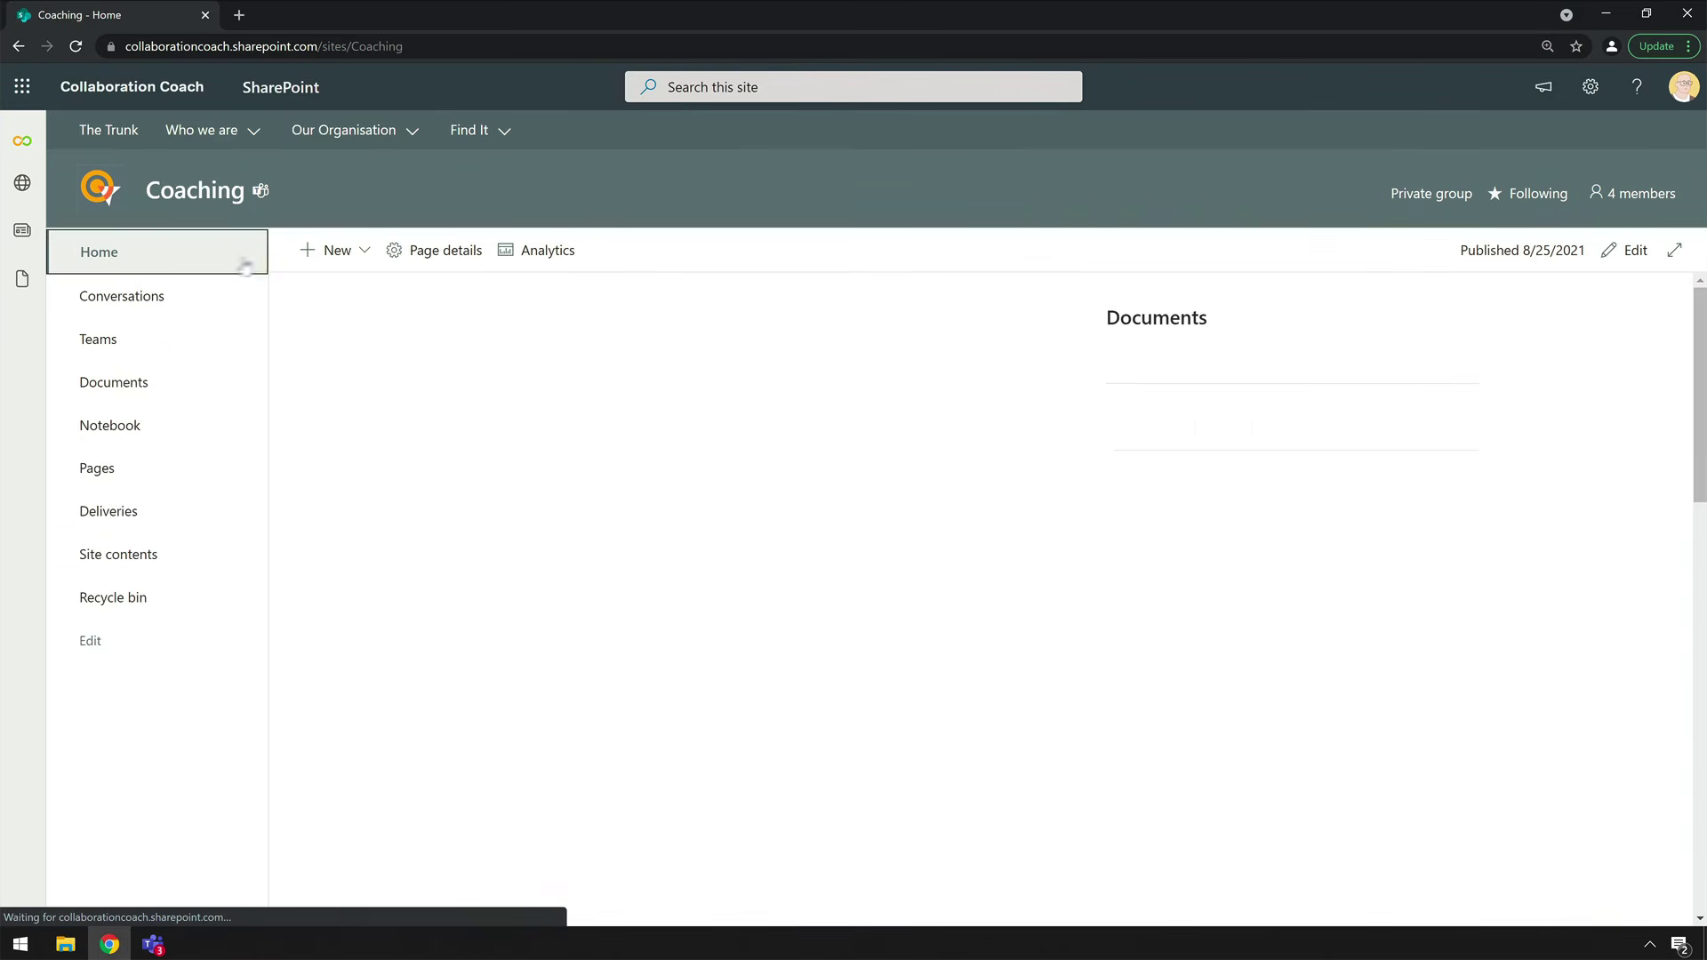
click(342, 250)
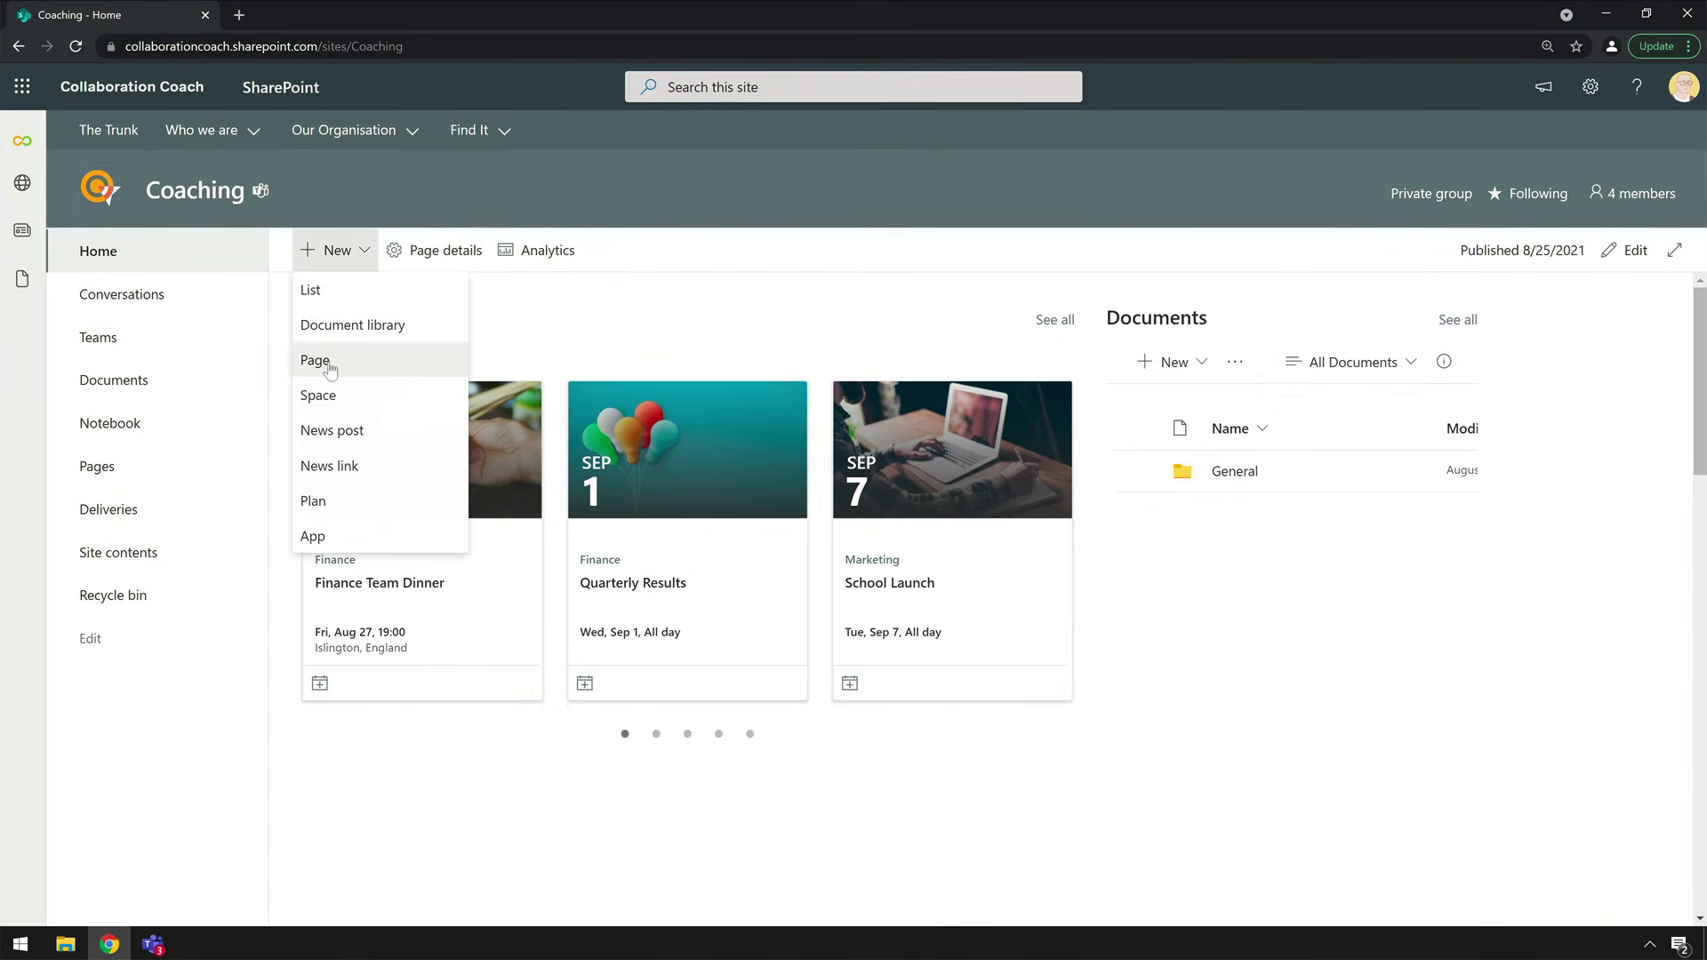
click(327, 365)
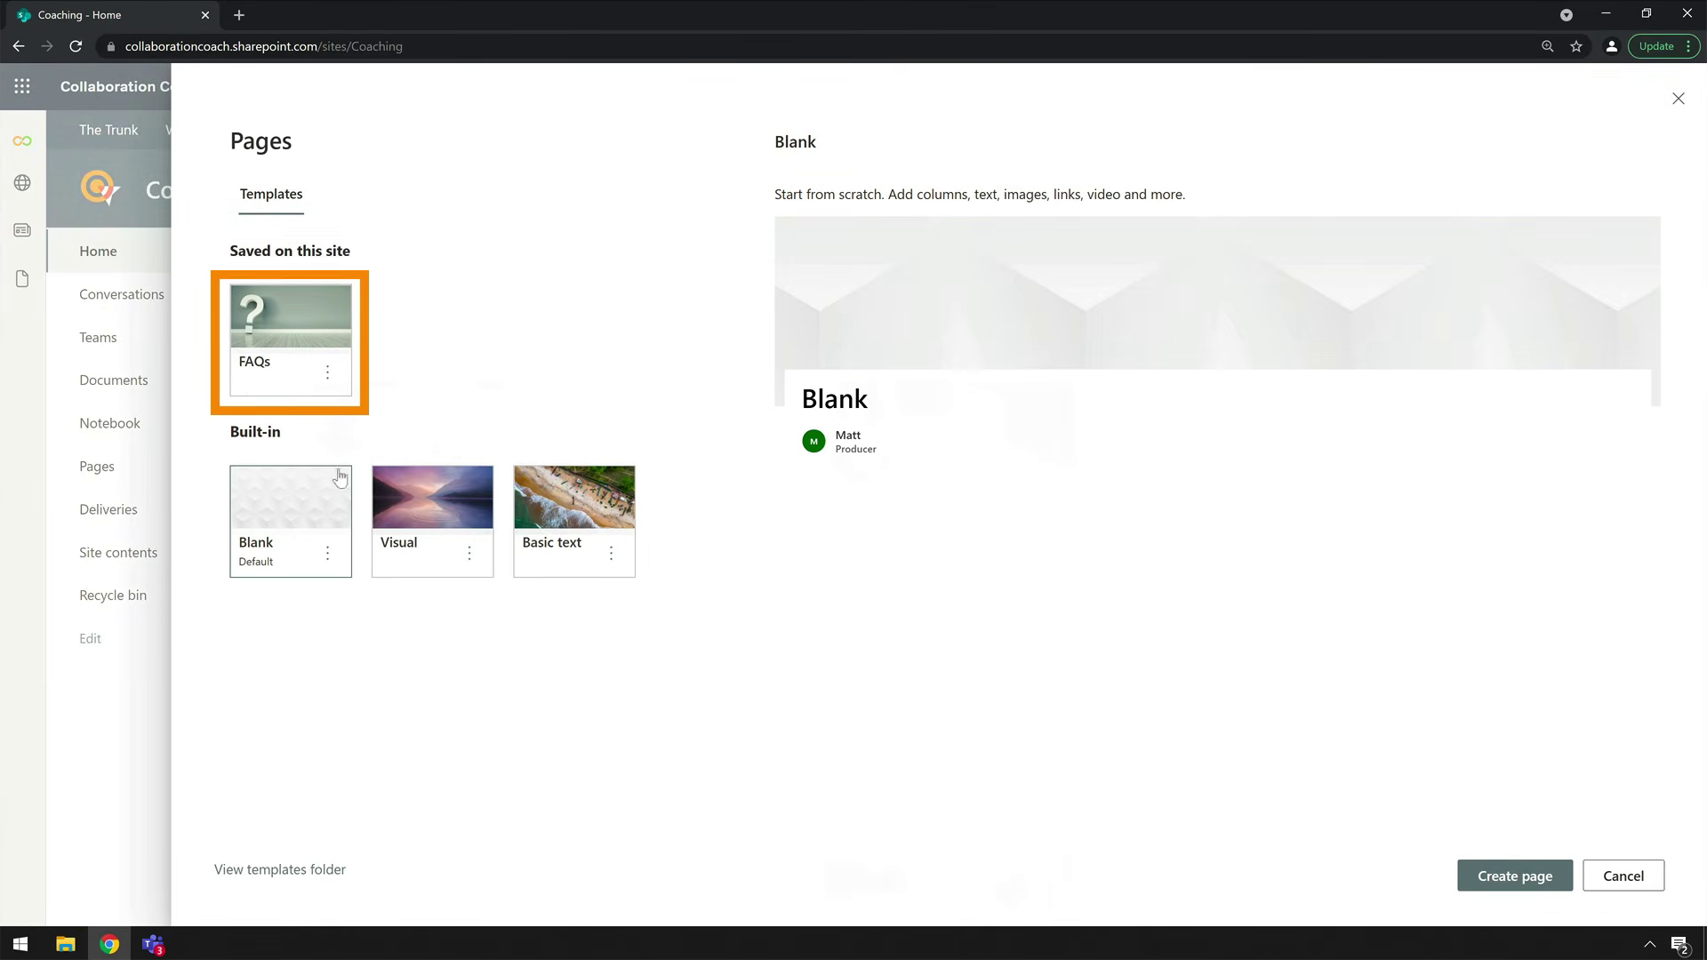
click(282, 334)
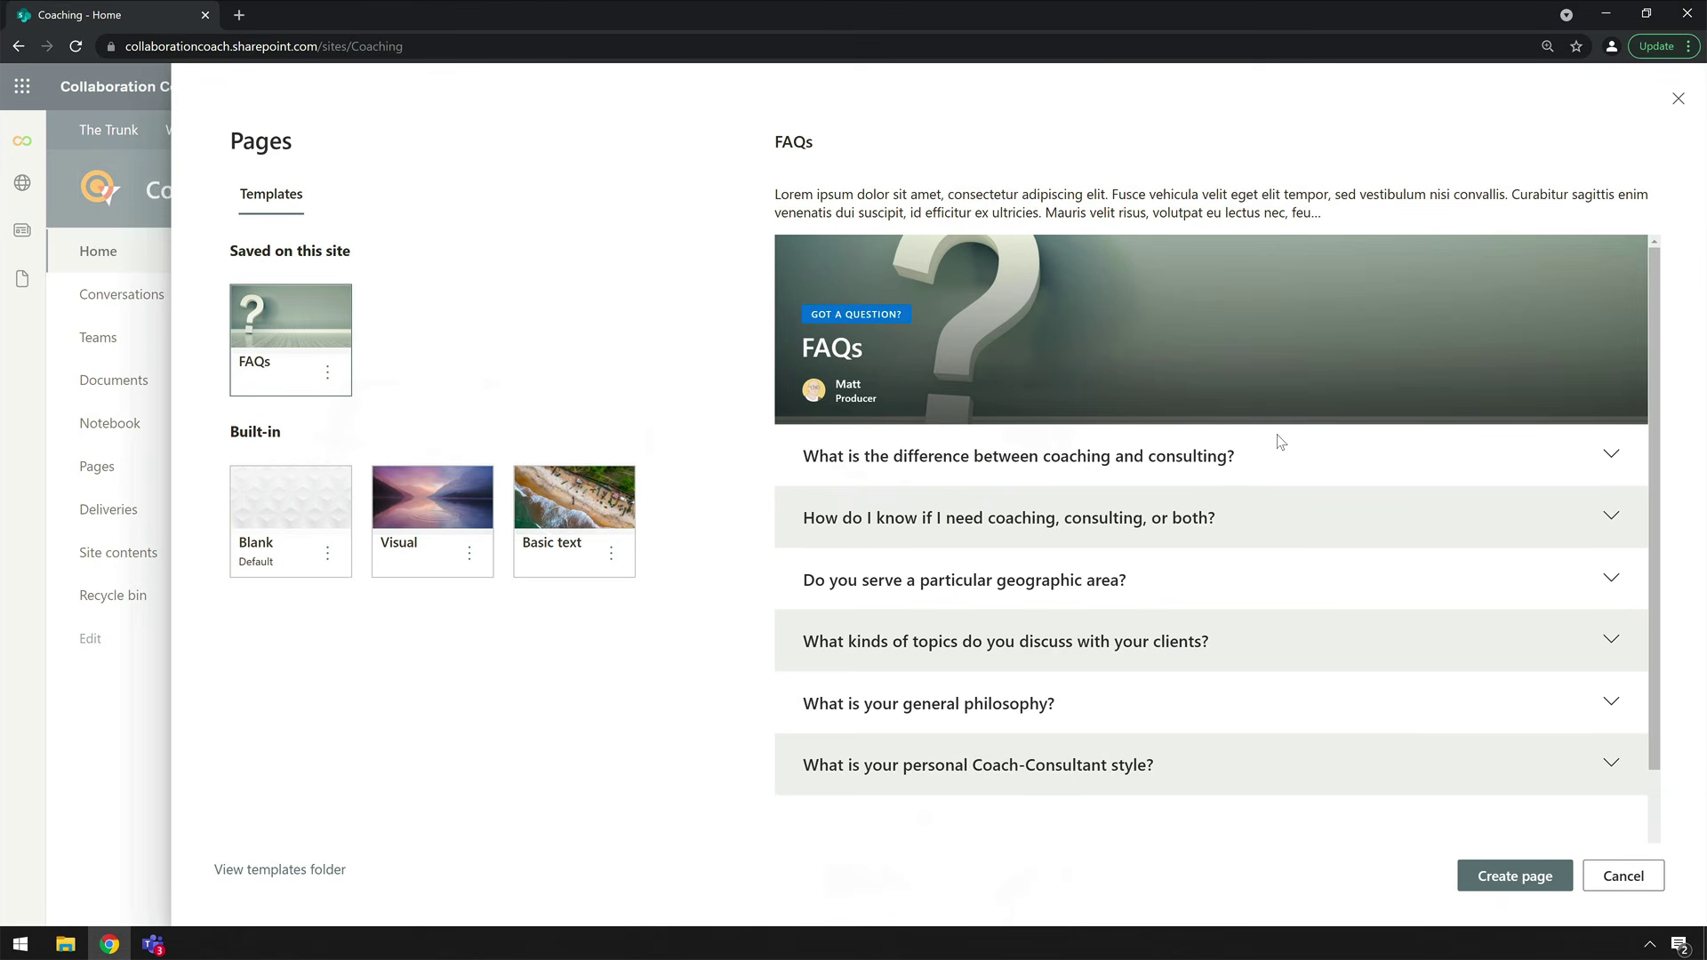
click(1514, 876)
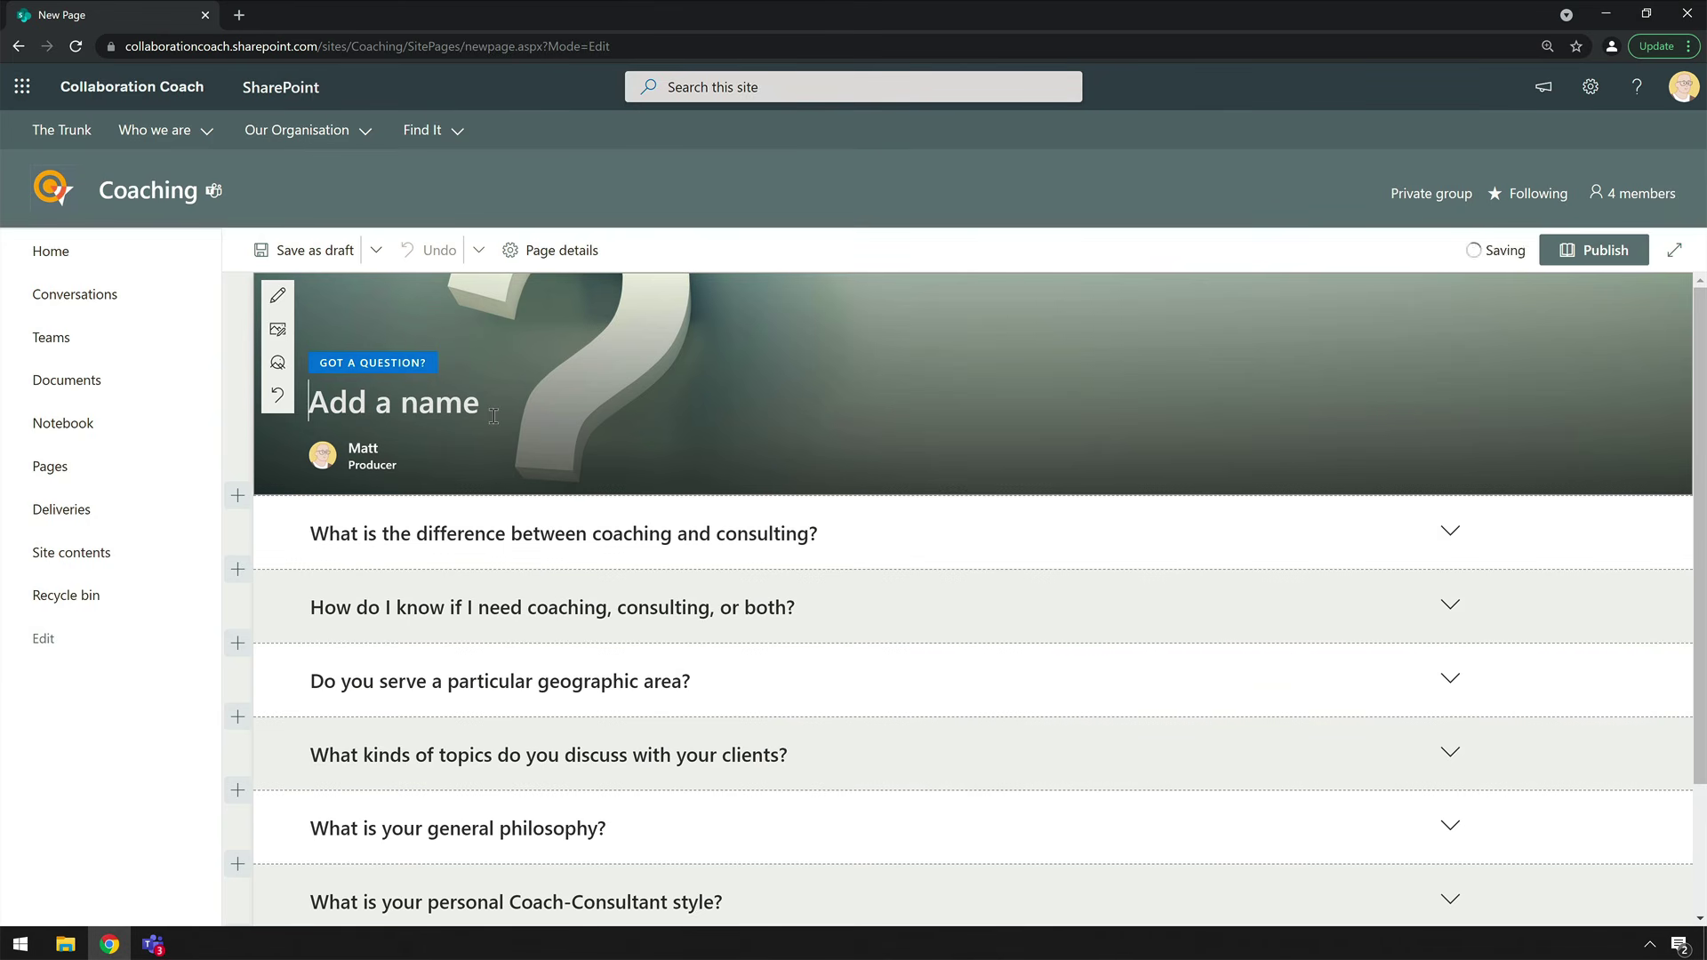
text(New FAQs)
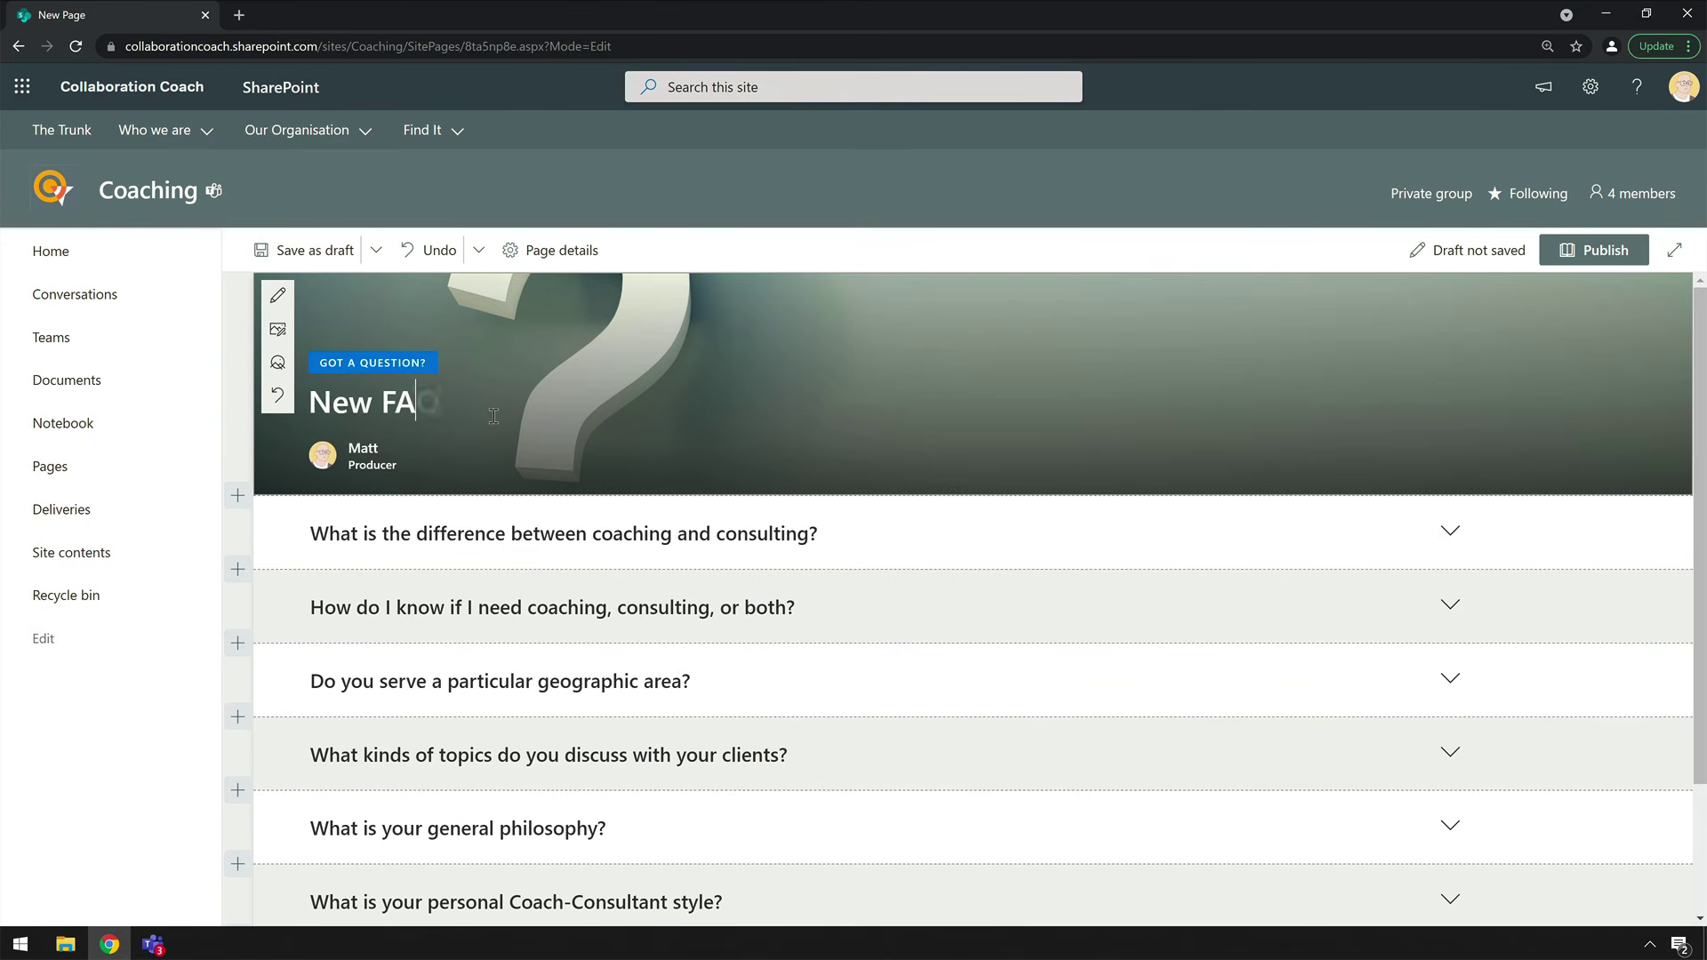